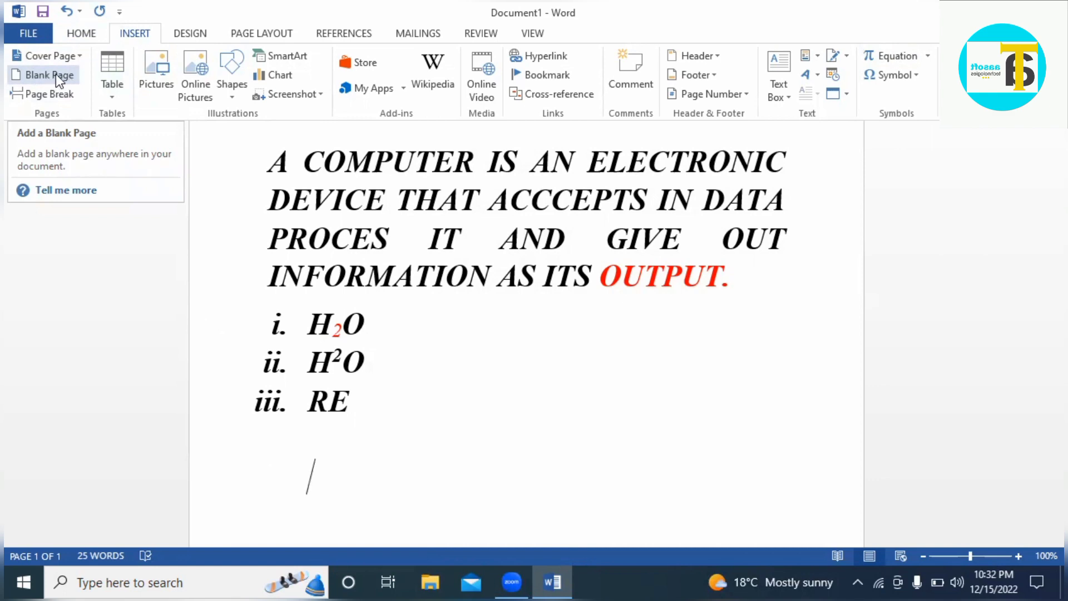
- Insert a blank page after the existing list, followed by a page break
left_click(51, 75)
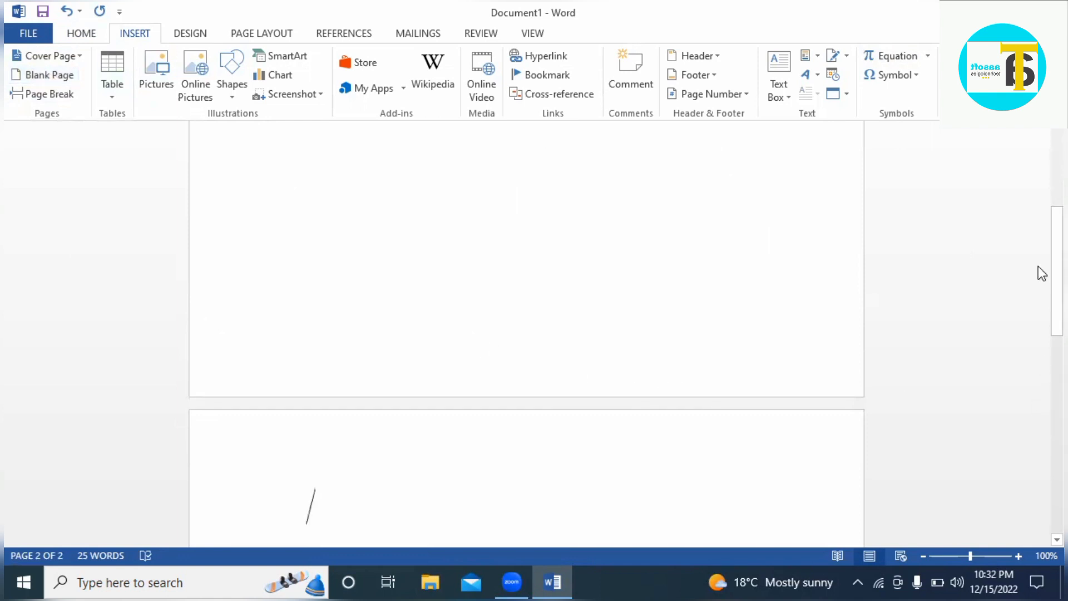
left_click_drag(1036, 270, 1038, 153)
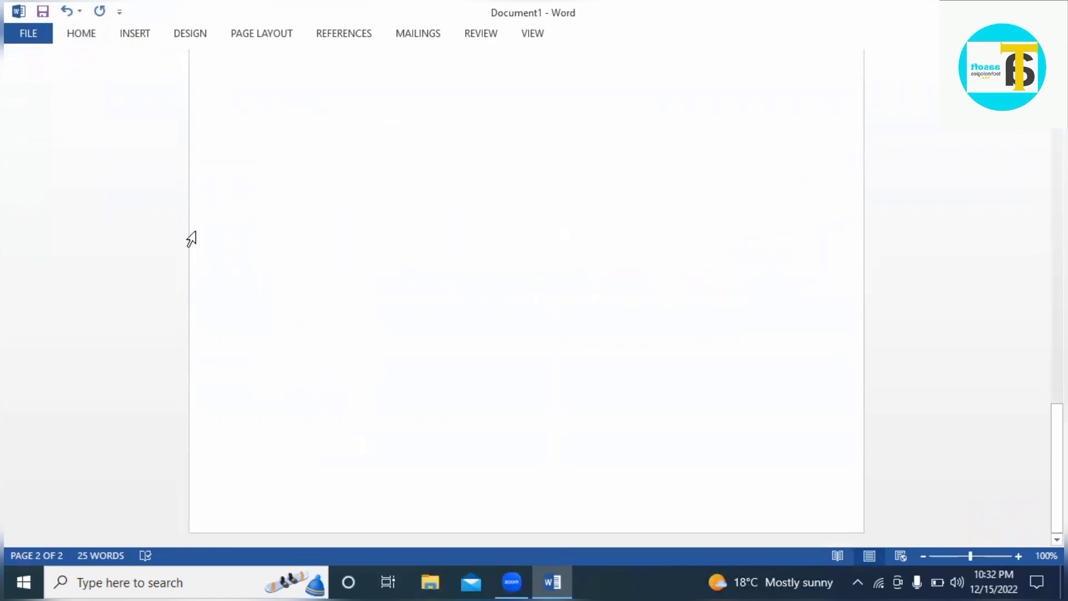
left_click(81, 34)
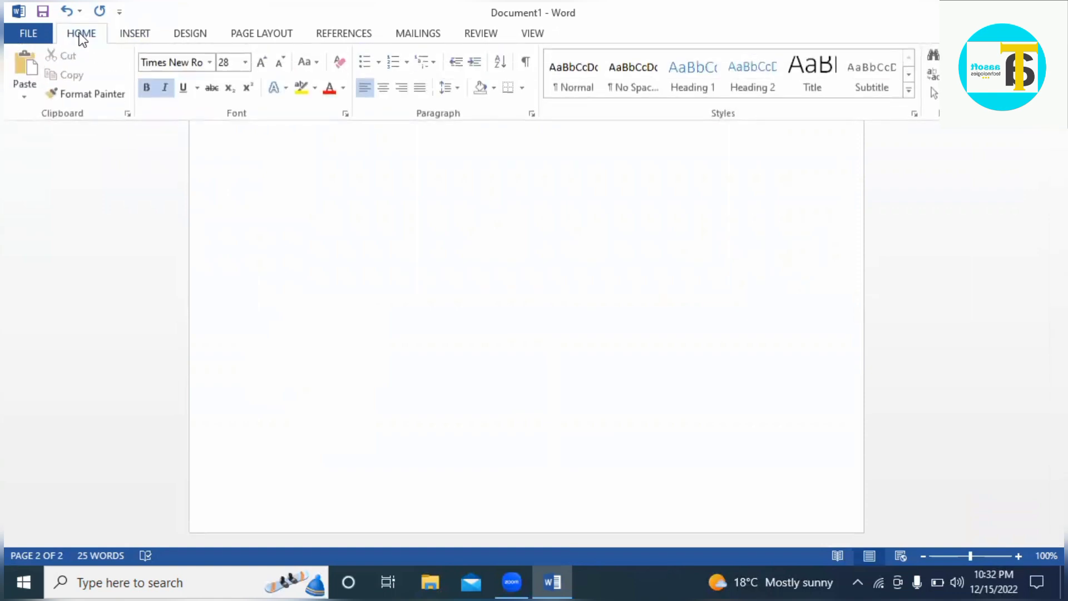
left_click(149, 35)
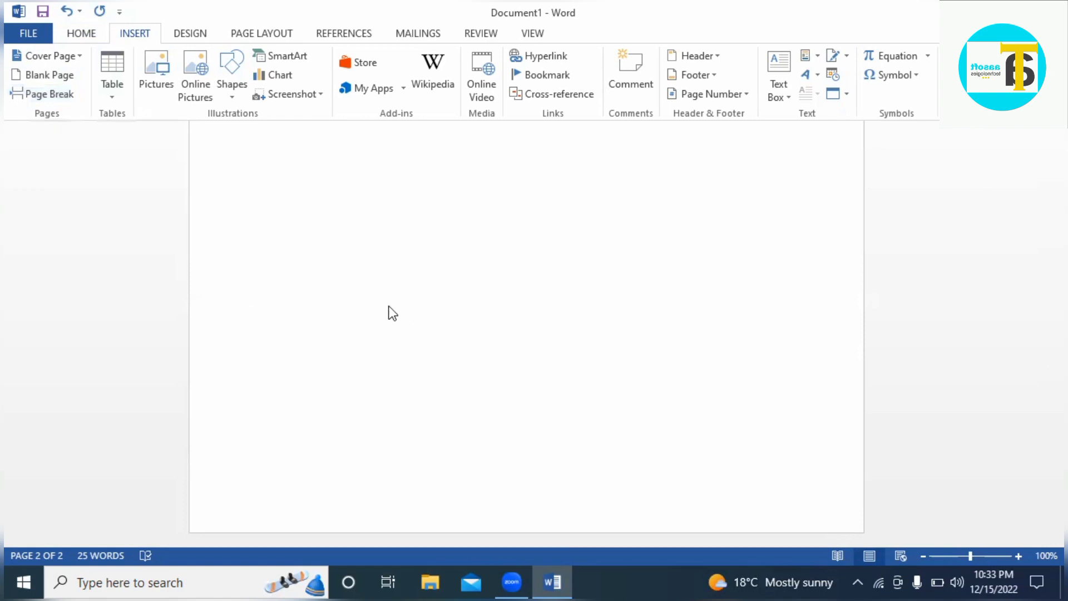
left_click(62, 94)
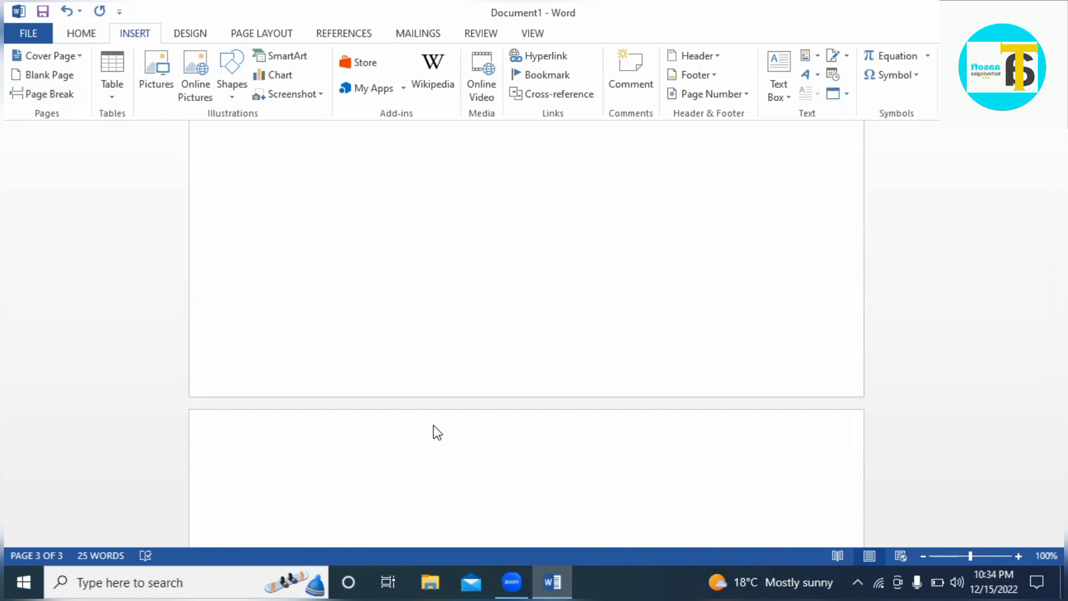
- Turn off italic formatting for new text at the insertion point on the second page
left_click(118, 85)
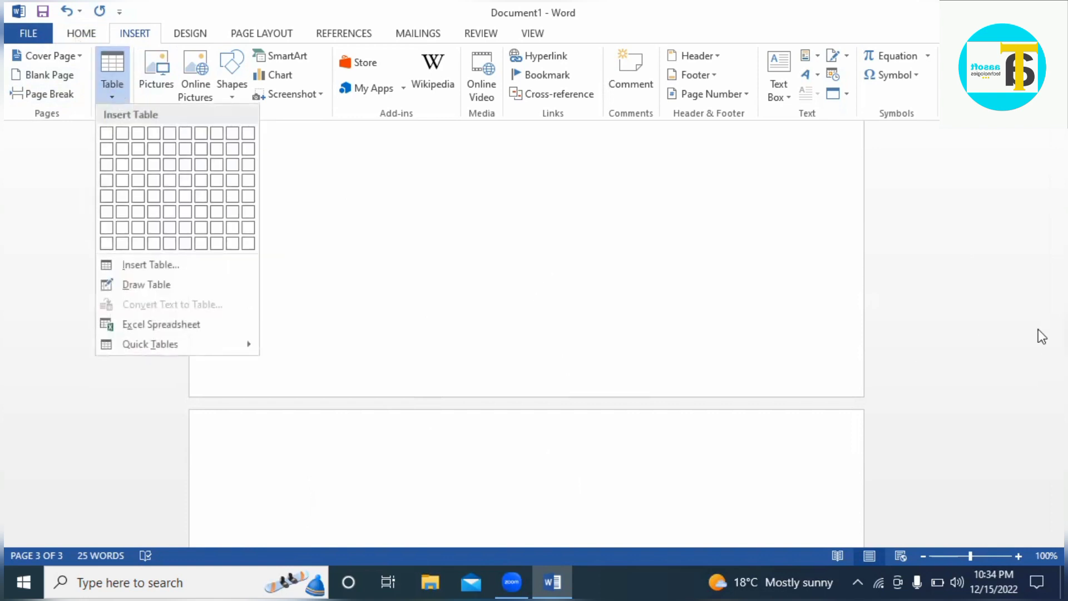
left_click(1038, 343)
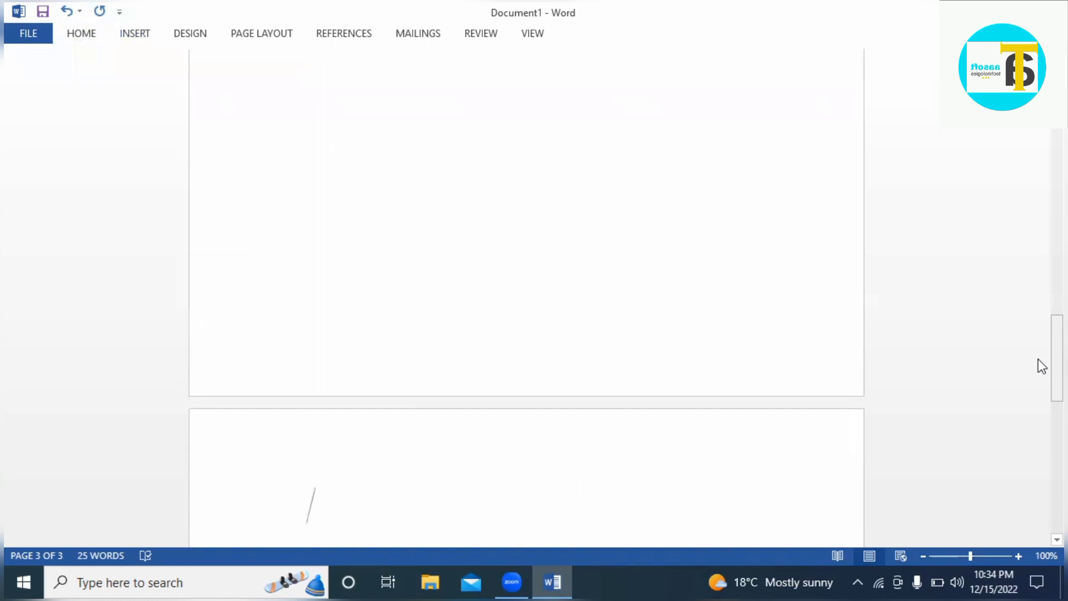
left_click_drag(1038, 359, 1037, 238)
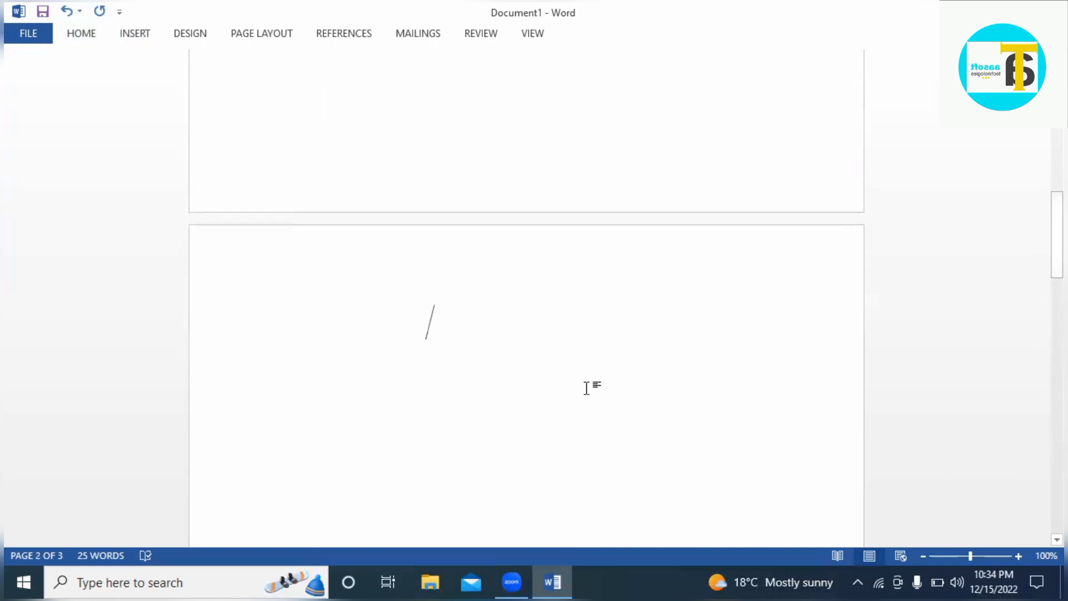
left_click(81, 36)
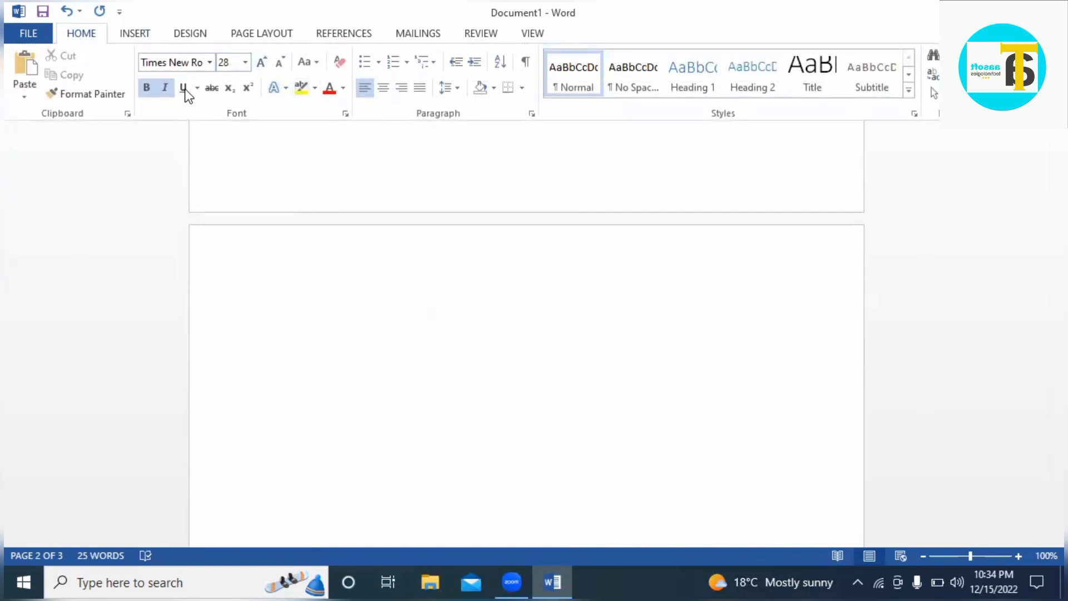
left_click(147, 88)
left_click(146, 34)
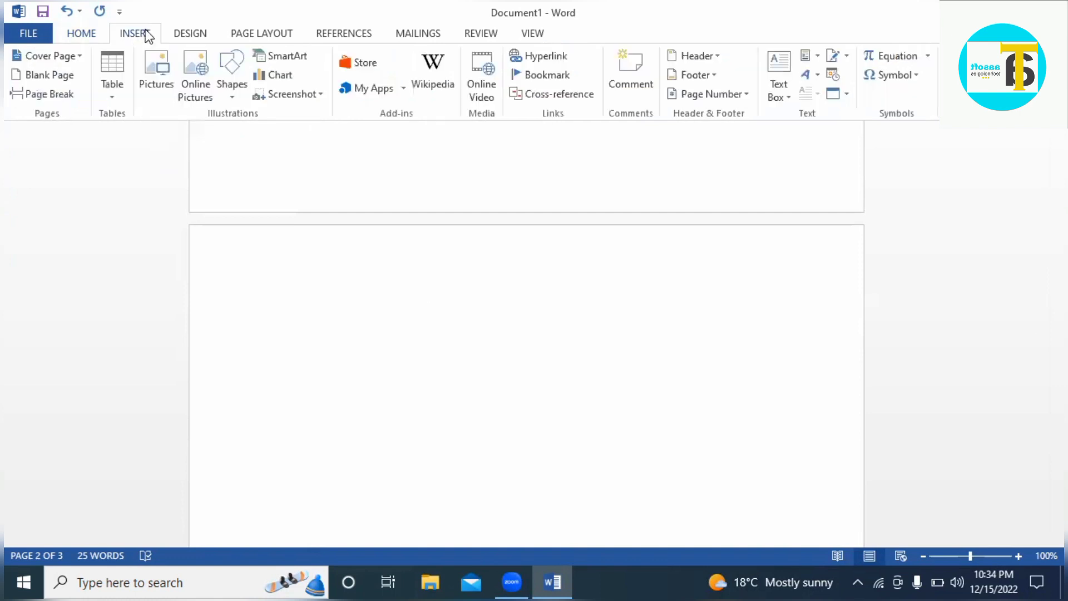
- Insert a table with 4 columns and 2 rows at the insertion point, keeping the fixed automatic column width
left_click(116, 85)
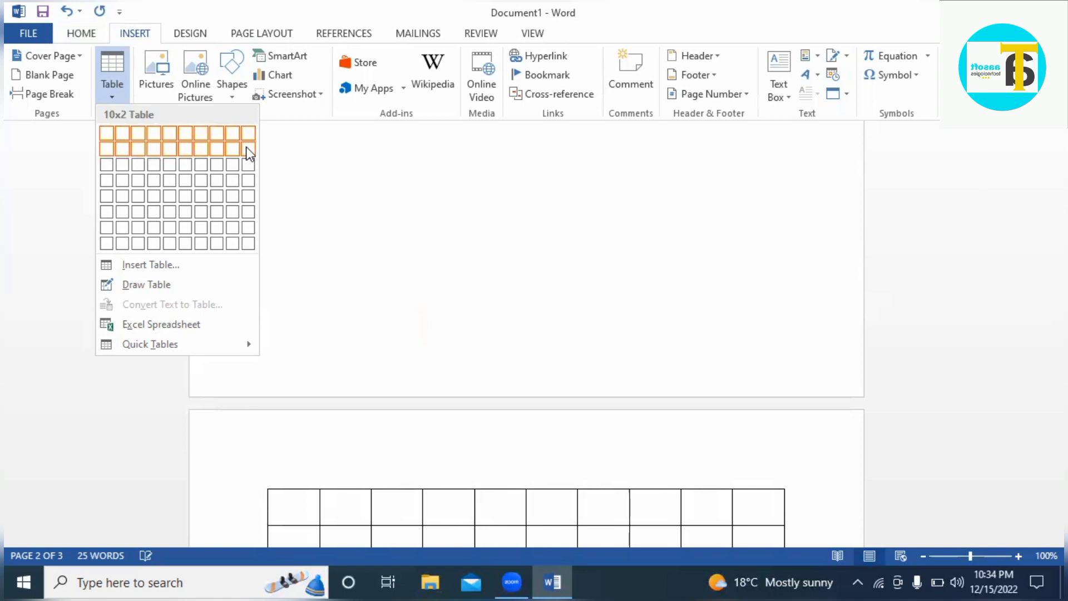
left_click(623, 307)
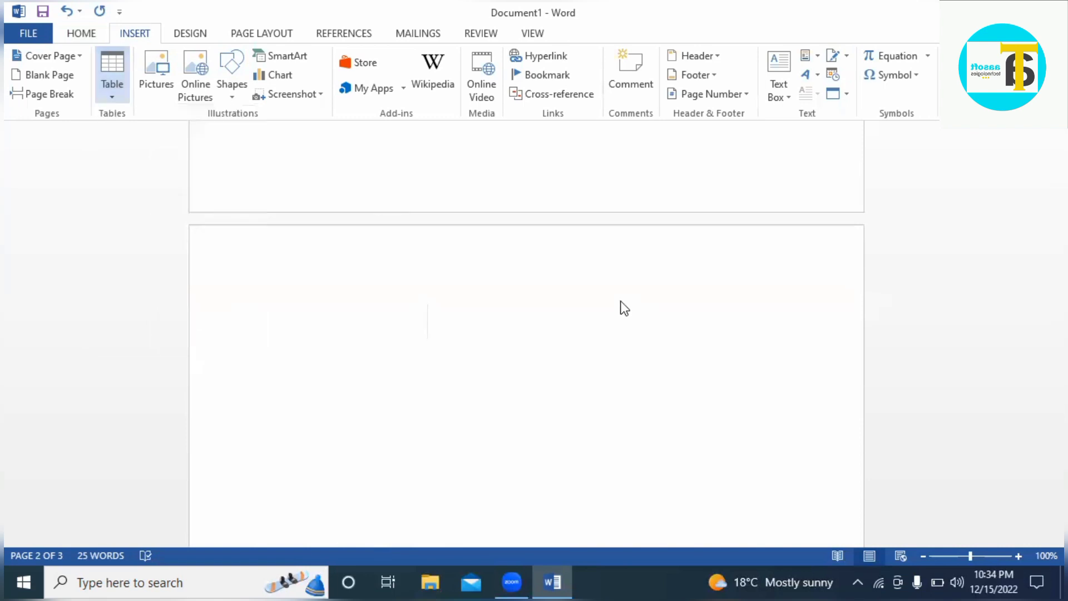
left_click(114, 72)
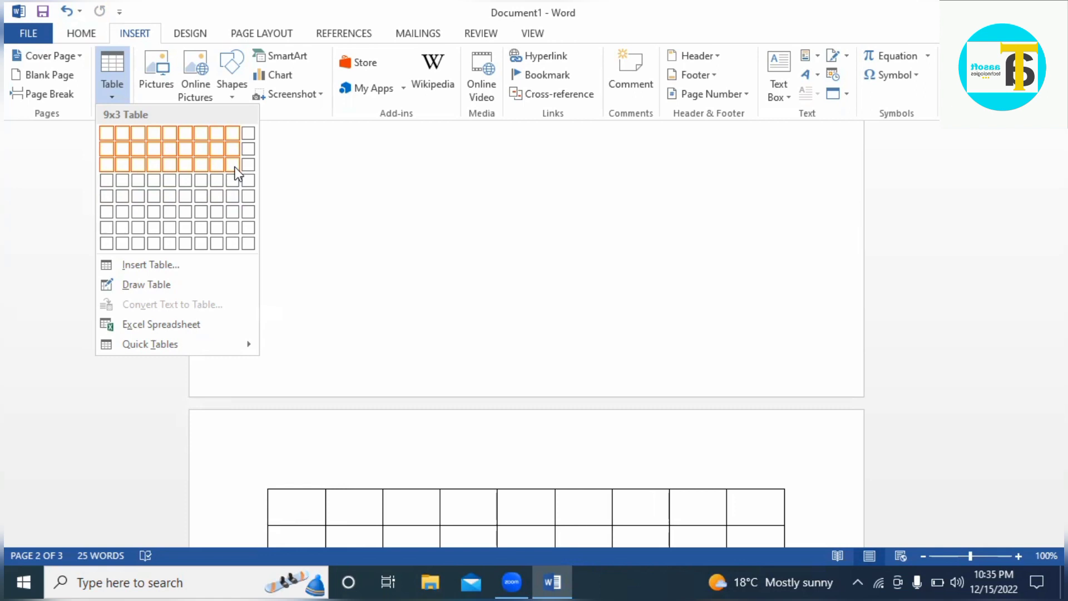
left_click(154, 265)
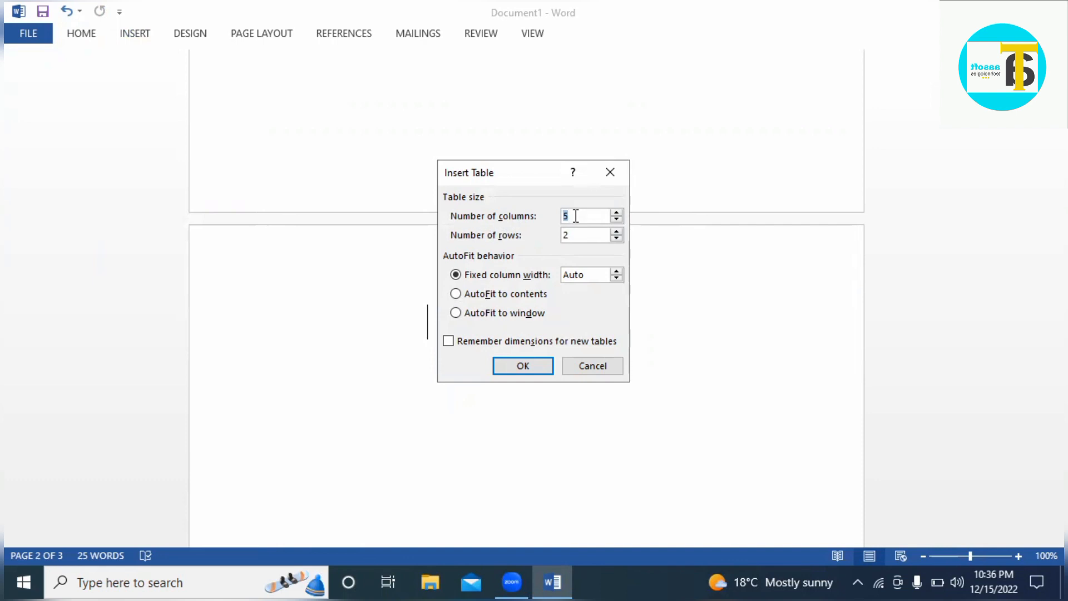
type("4")
left_click(523, 365)
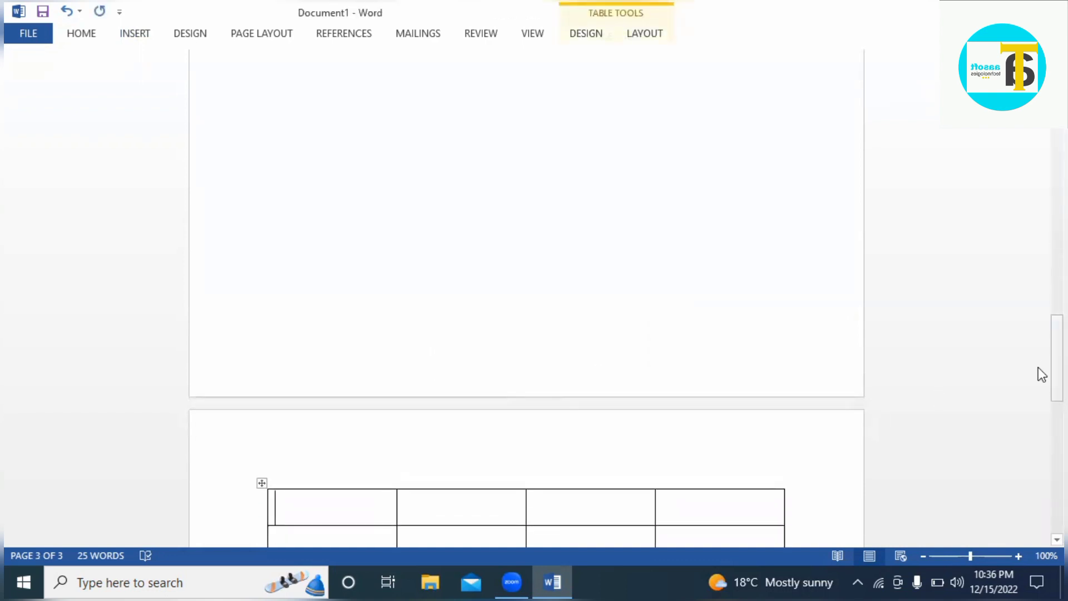
left_click_drag(1037, 367, 1037, 406)
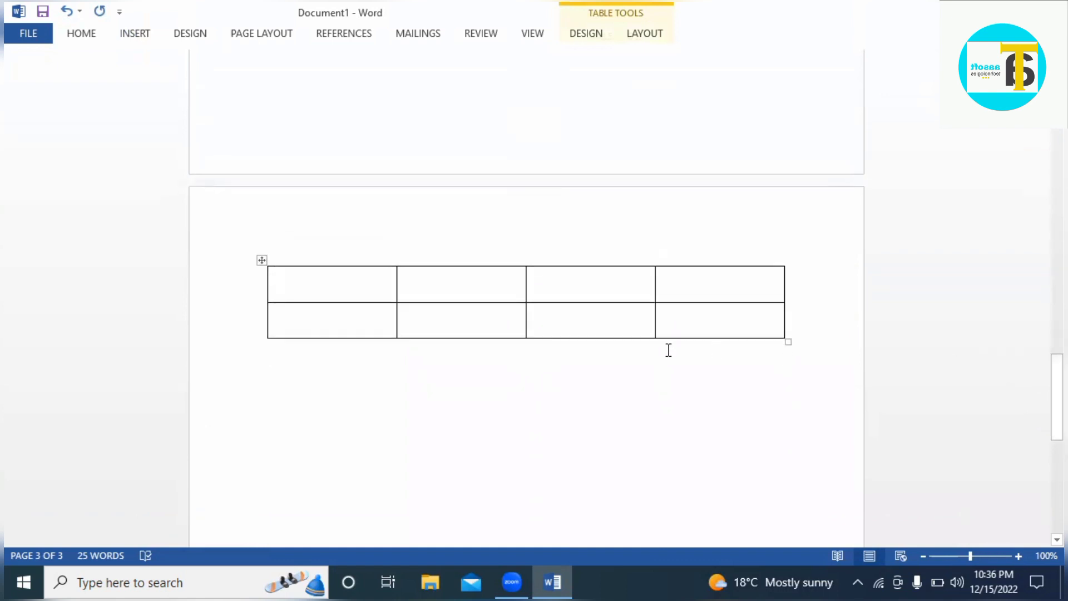
left_click(136, 32)
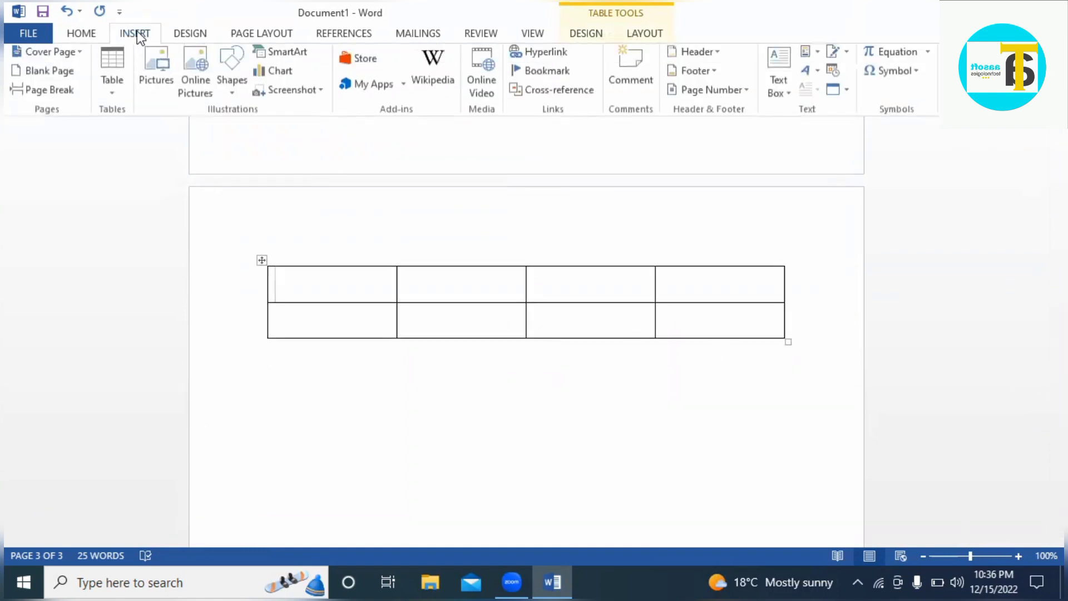
left_click(111, 97)
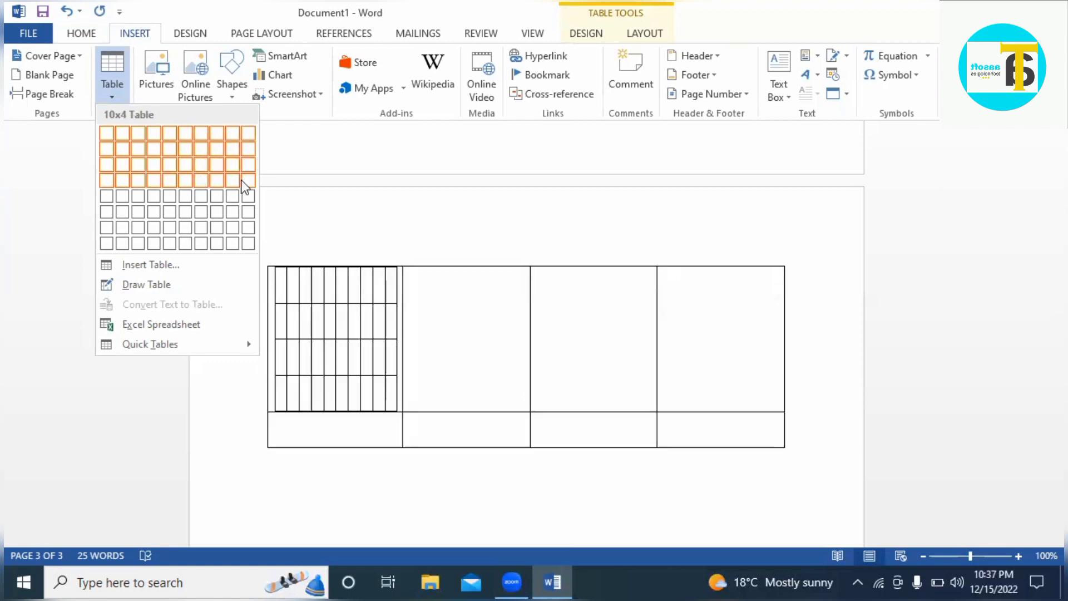
left_click(396, 239)
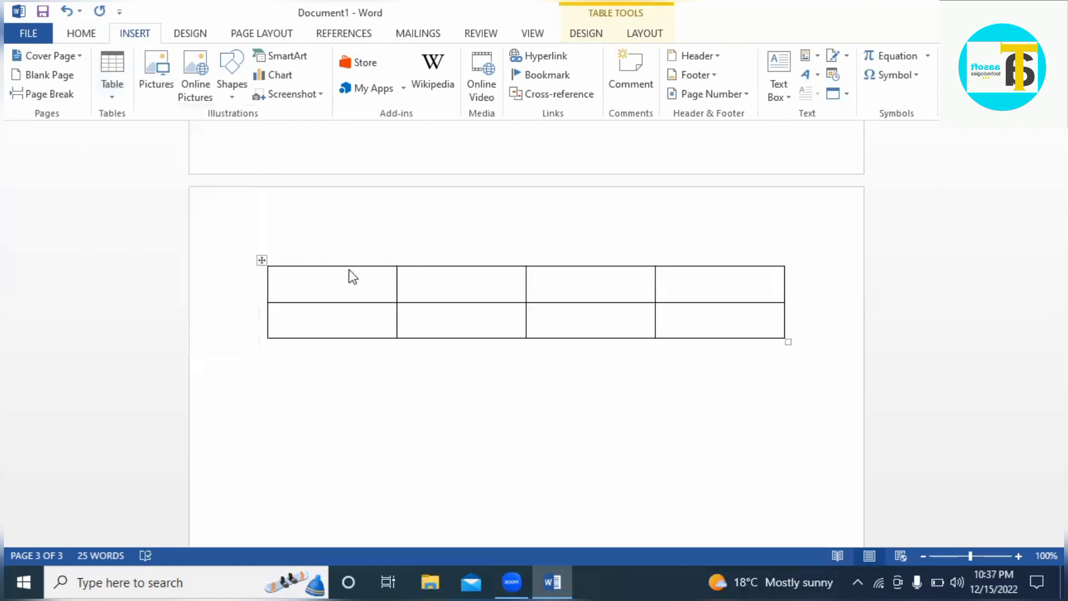
left_click(340, 283)
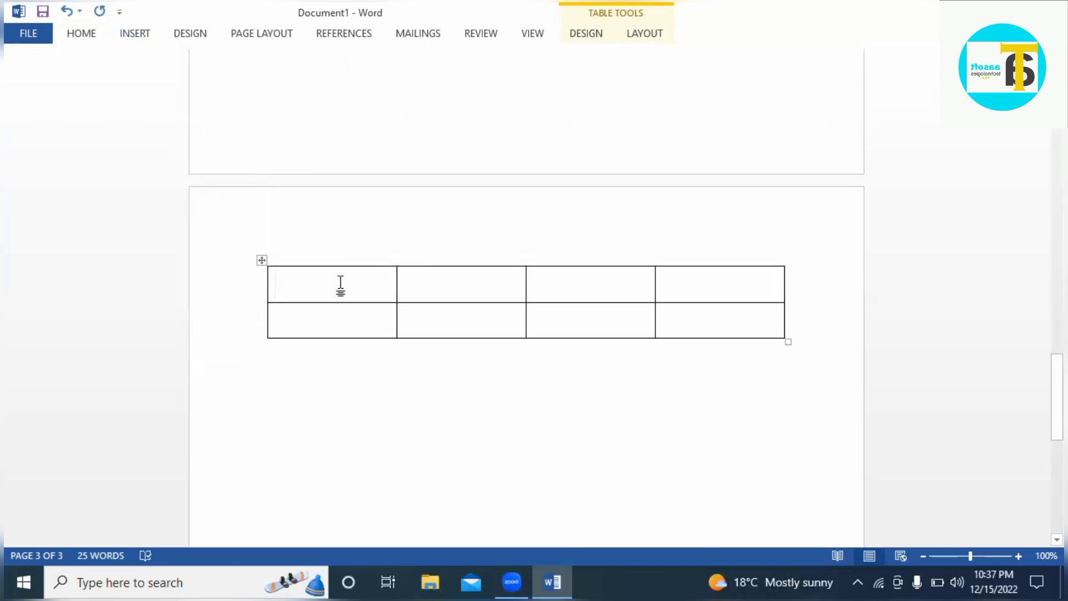
left_click(465, 296)
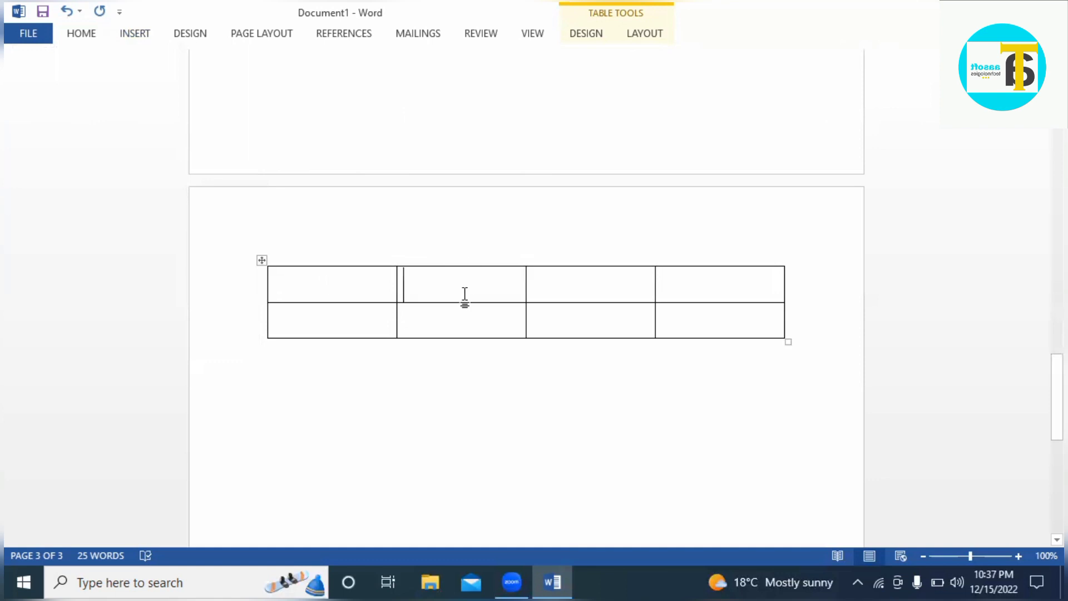
left_click(573, 290)
left_click(766, 287)
- Enter NAME and CLASS as the row labels in the table's first column
left_click(281, 284)
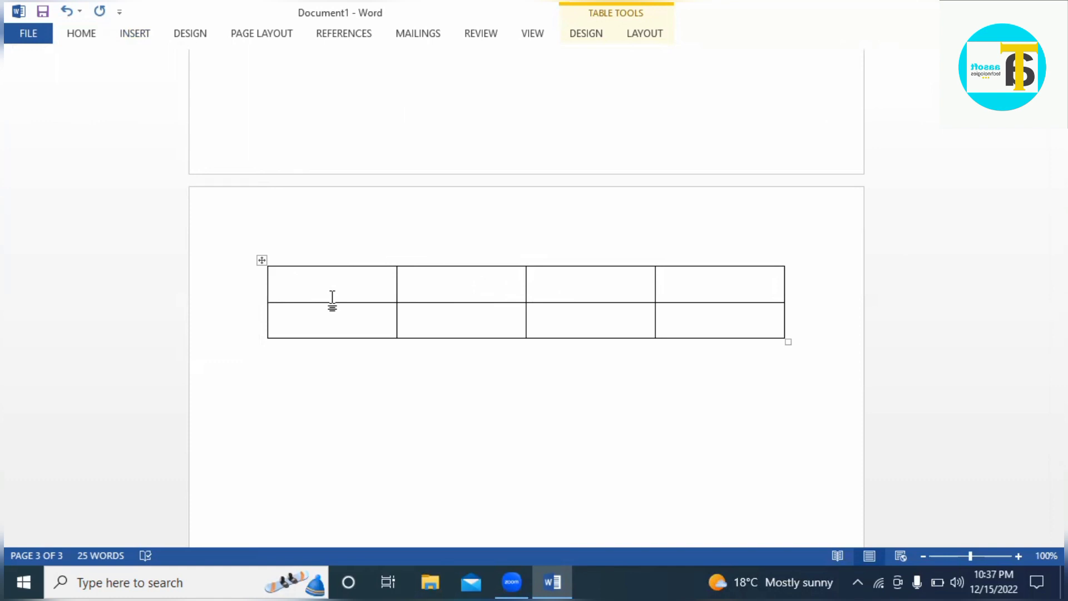
type("NAME")
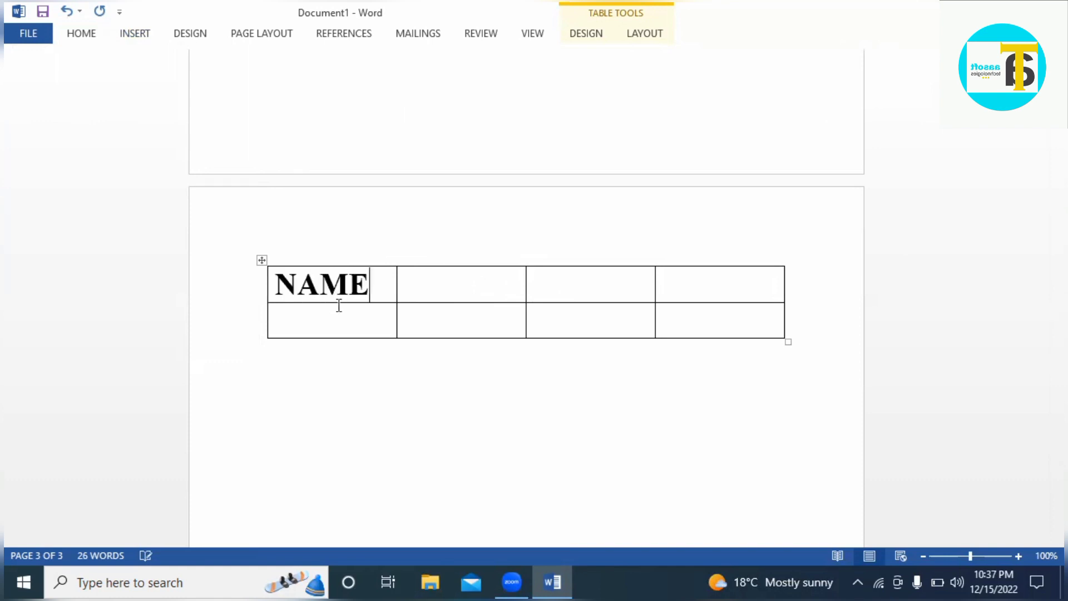
left_click(334, 333)
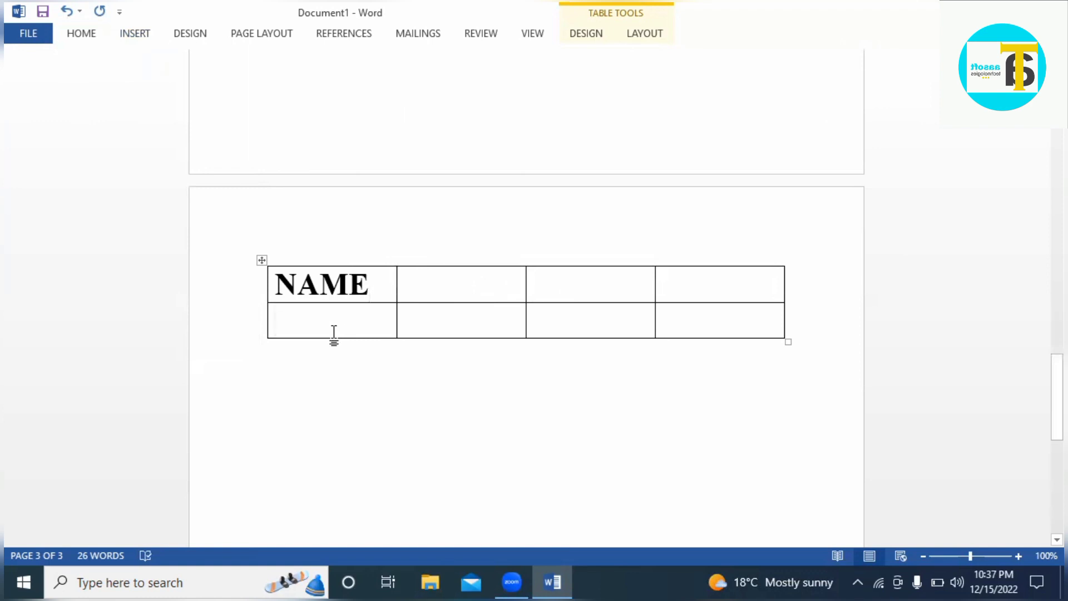
type("CLASS")
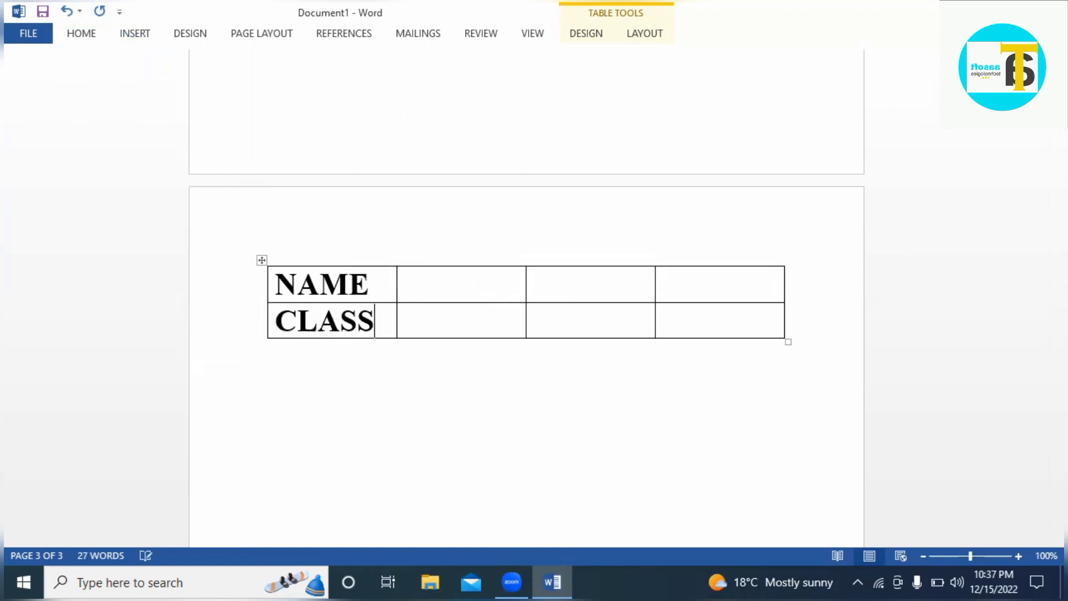
- Fill the table's second column with the first student's name and class 7 below it
left_click(452, 282)
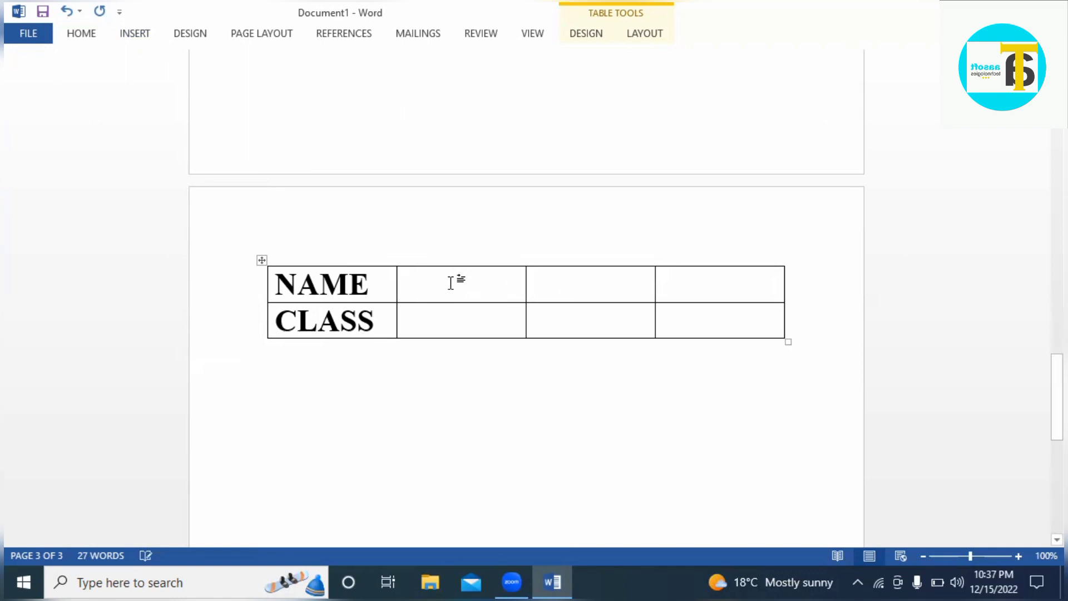
type("MALA")
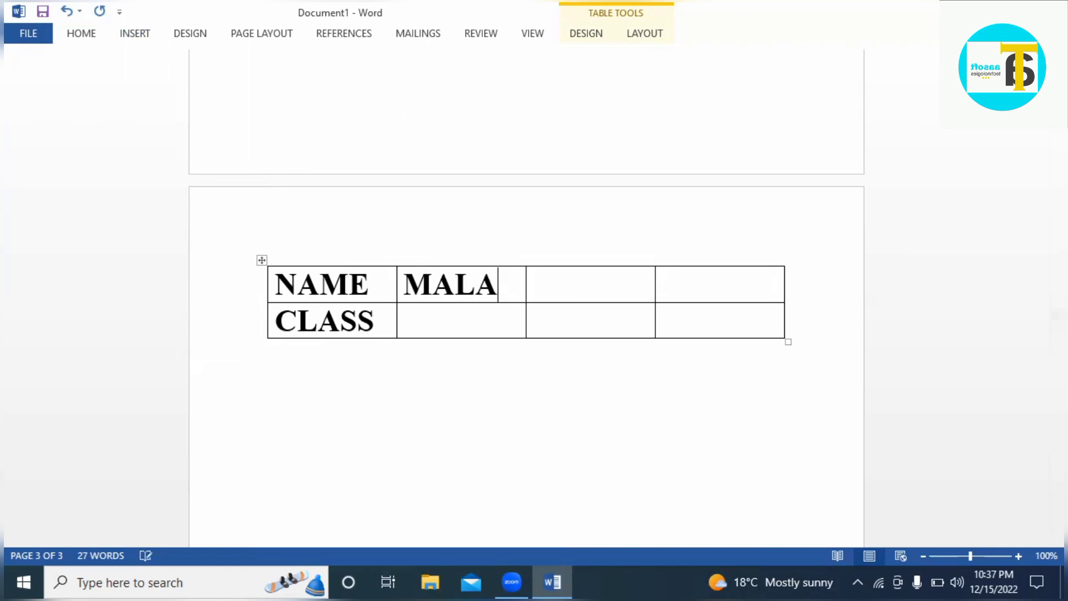
type("CH")
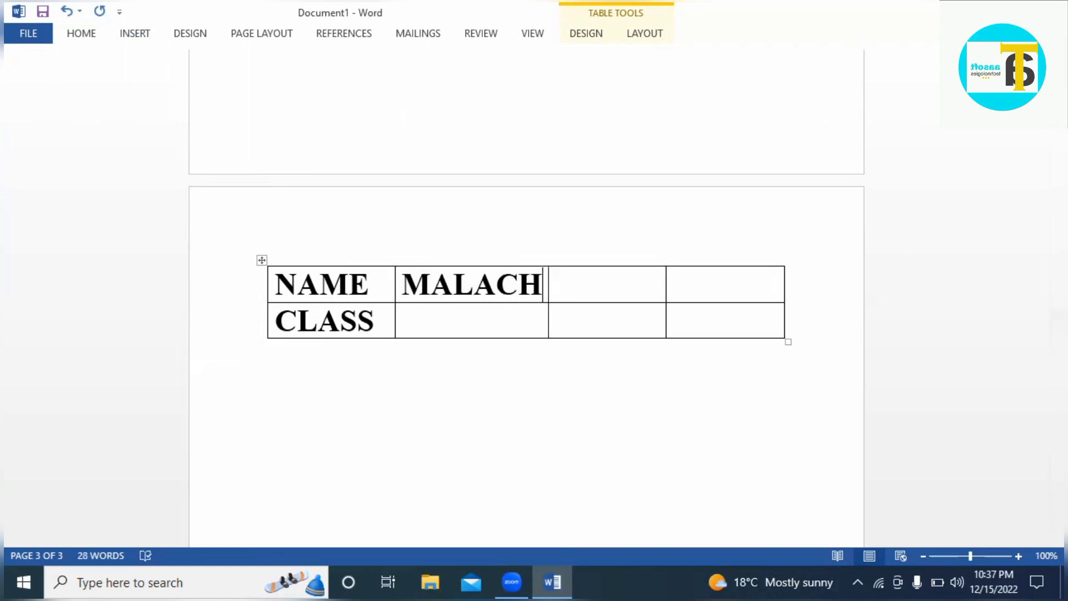
left_click(434, 328)
type("7")
- Fill the table's third column with the second student's name and class 8 below it
left_click(597, 292)
type("JOHN")
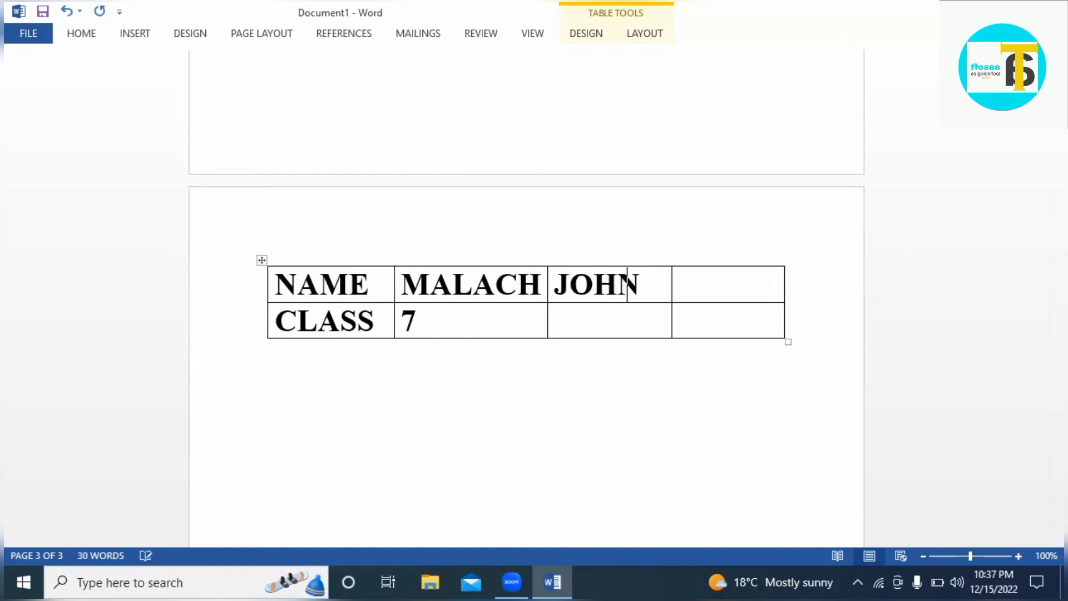
left_click(618, 328)
type("8")
- Fill the table's fourth column with the third student's name and class 7 below it
left_click(724, 286)
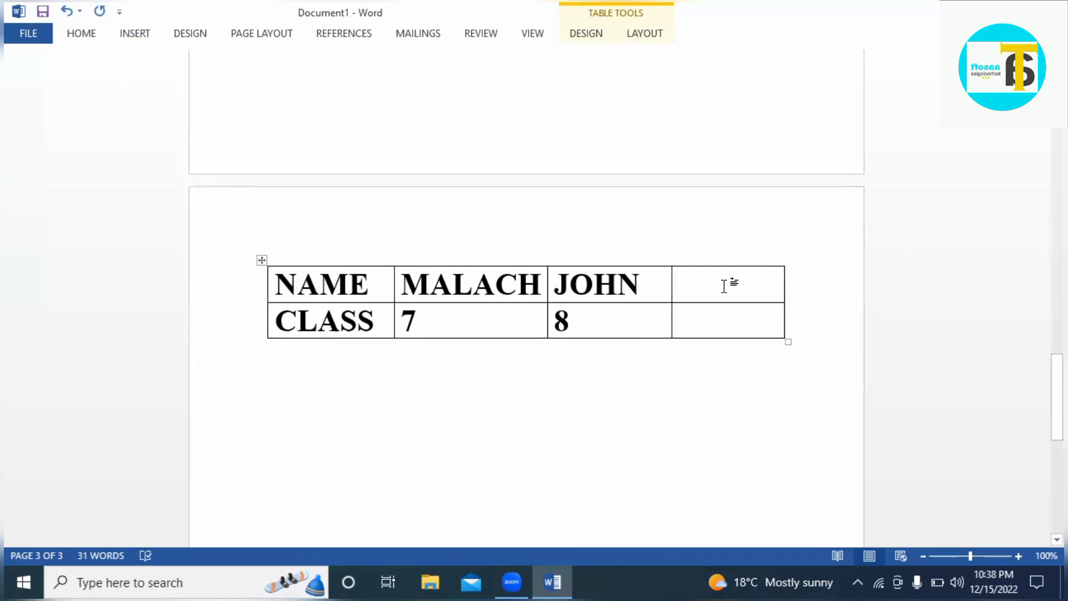
type("JAM")
key("BackSpace")
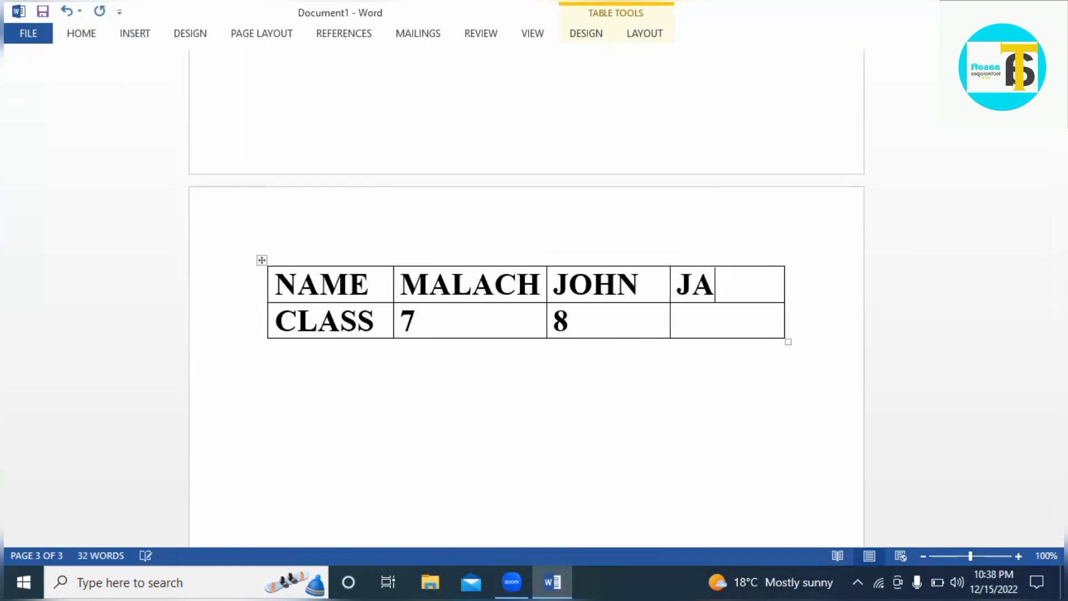
type("NE")
left_click(723, 320)
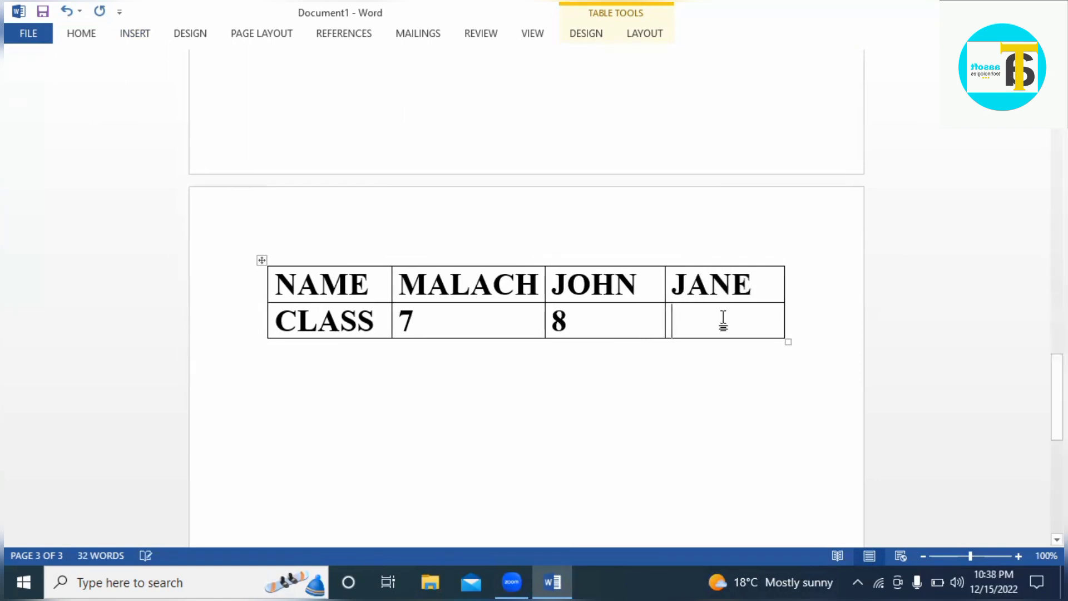
type("7")
left_click(140, 32)
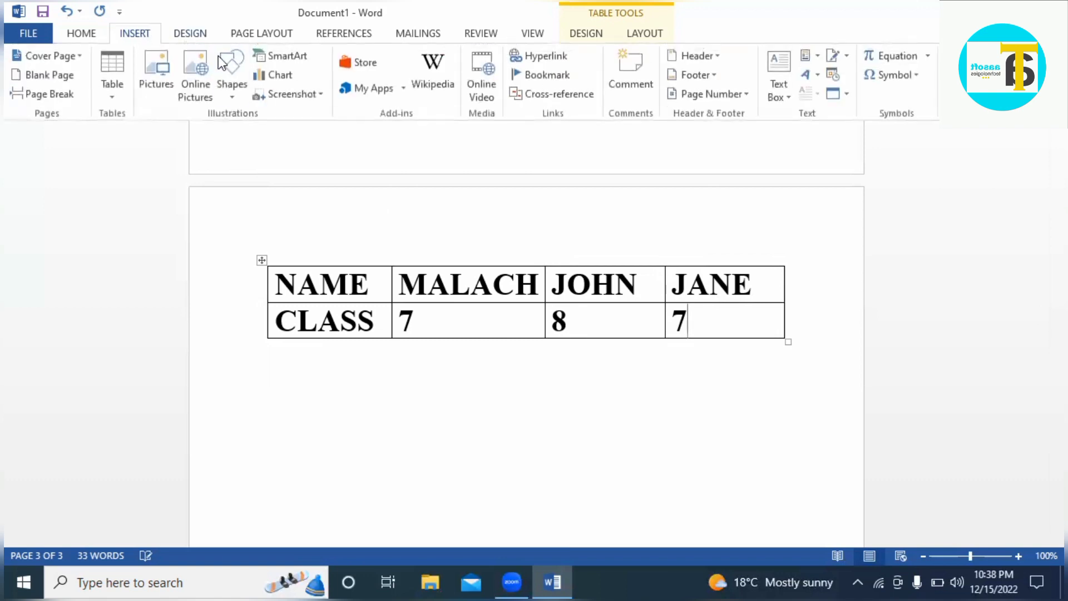
left_click(120, 87)
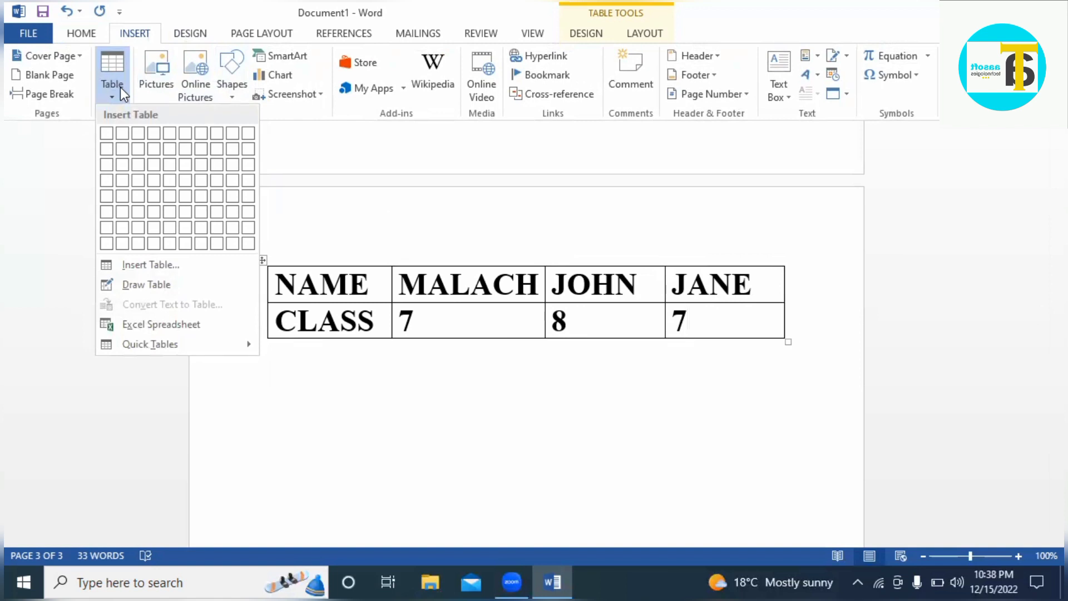
left_click(462, 251)
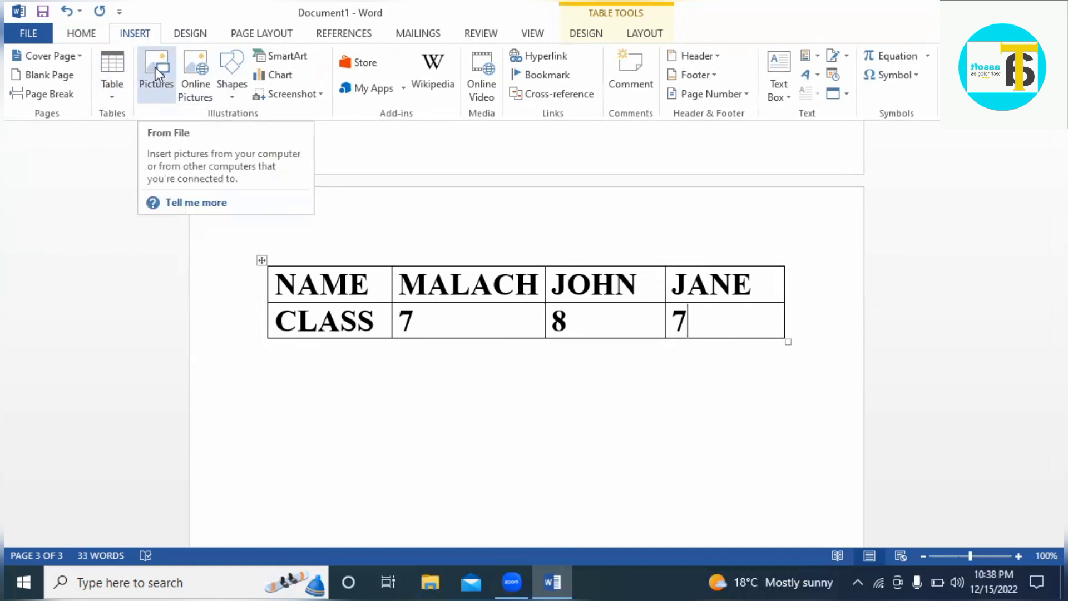
left_click(538, 438)
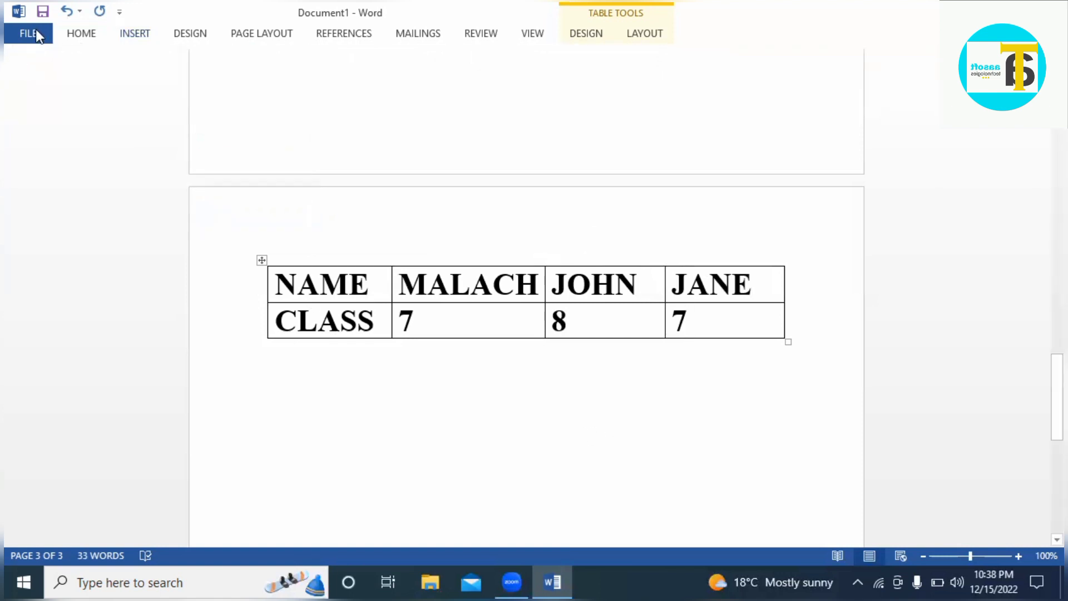
left_click(135, 35)
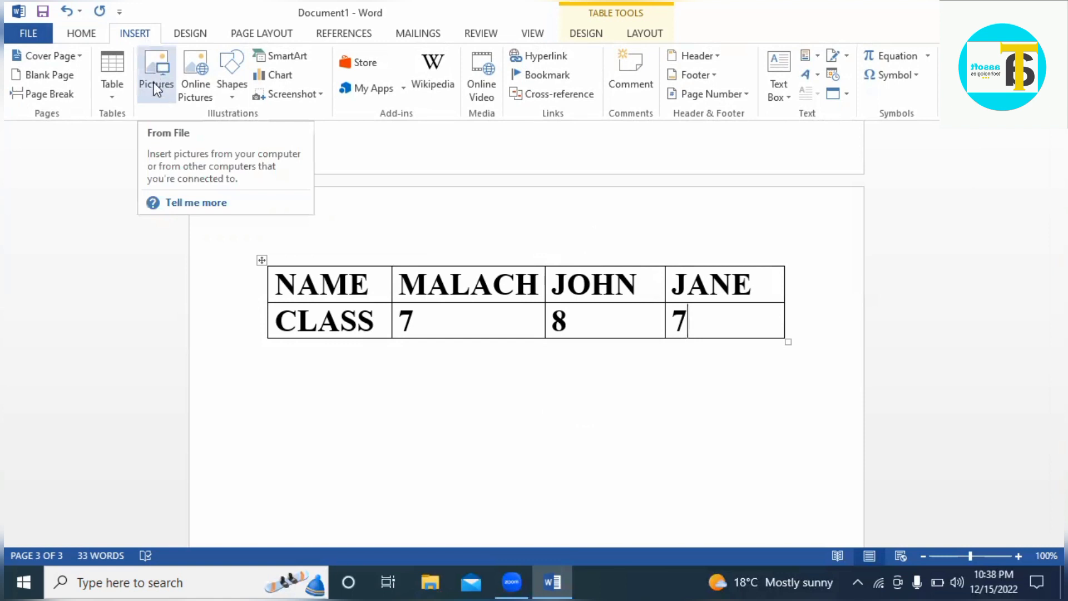
left_click(167, 75)
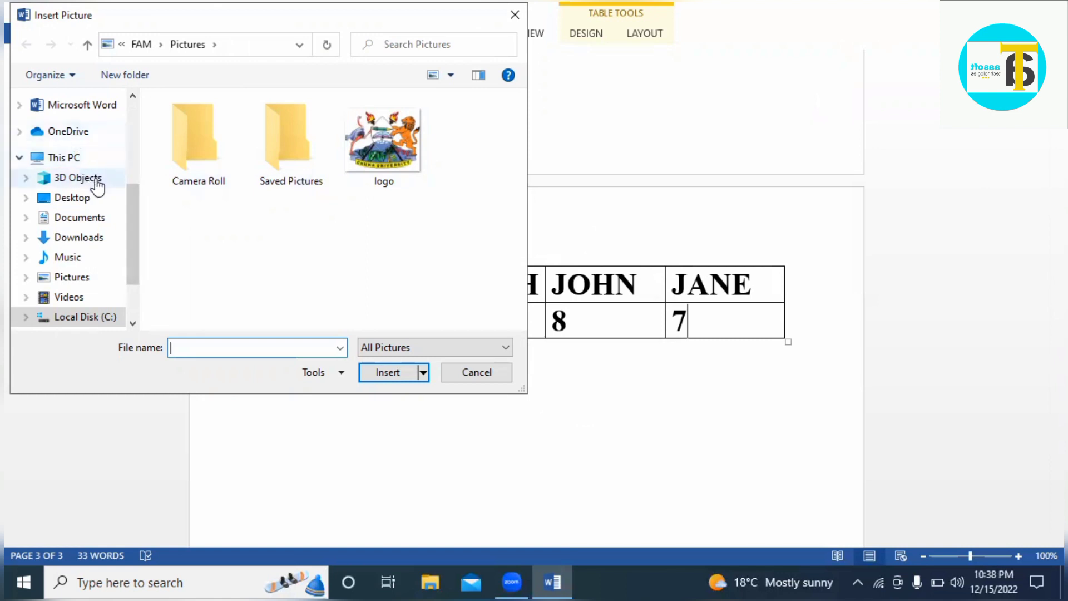
left_click(177, 167)
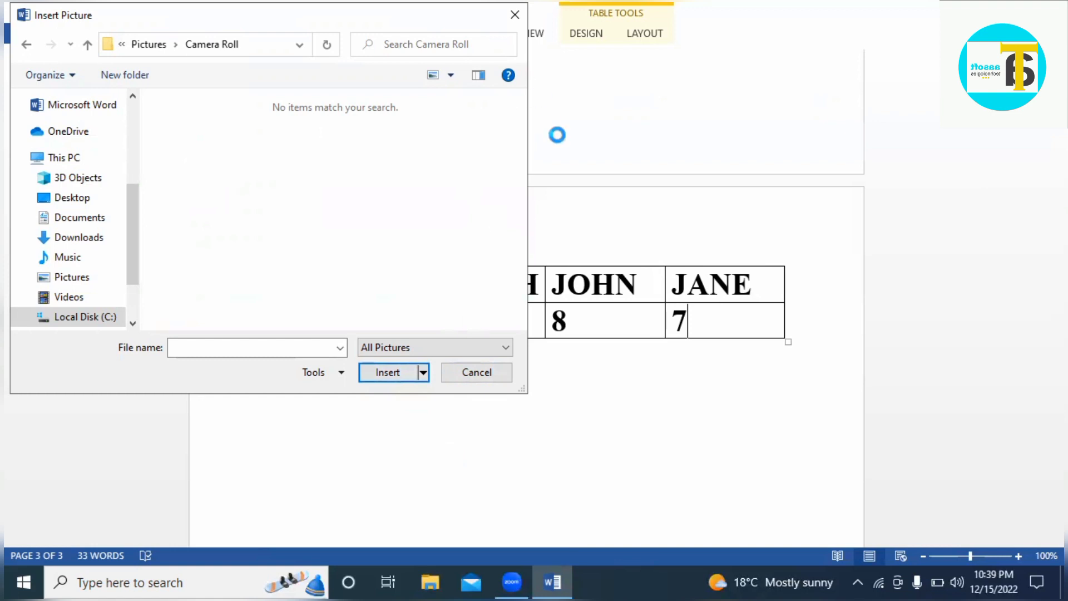
left_click(476, 373)
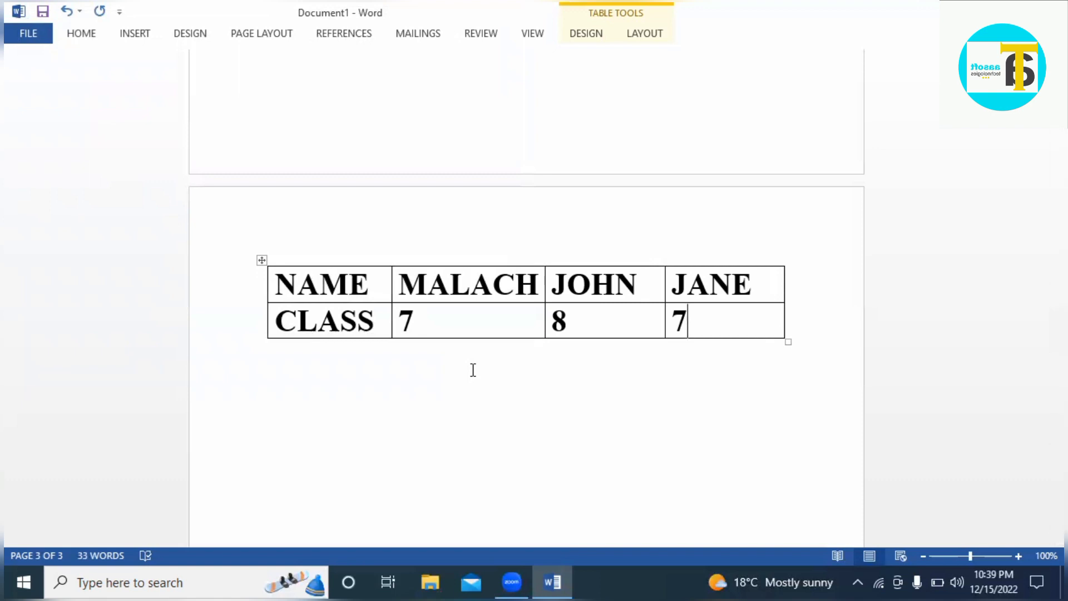
- Draw a downward block arrow in the empty area below the table, widening it to a clear arrow shape
left_click(145, 38)
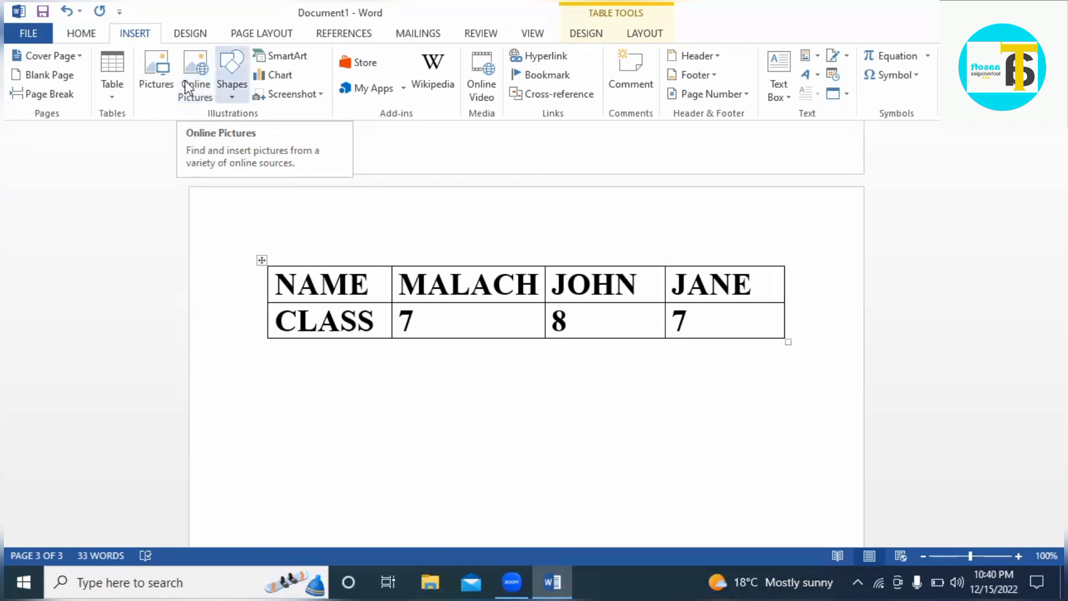
left_click(235, 88)
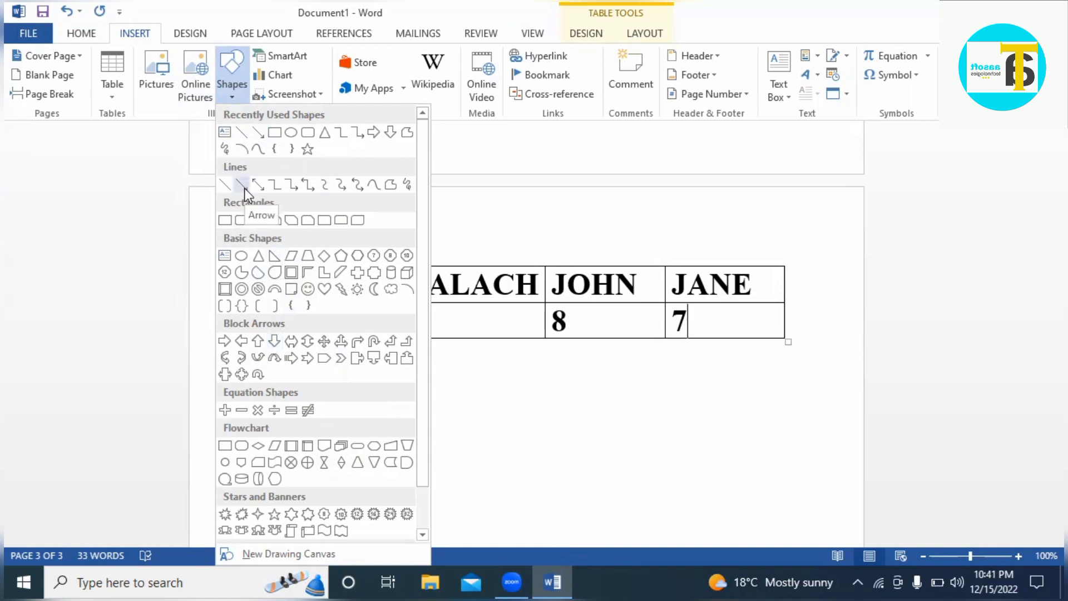
left_click(273, 340)
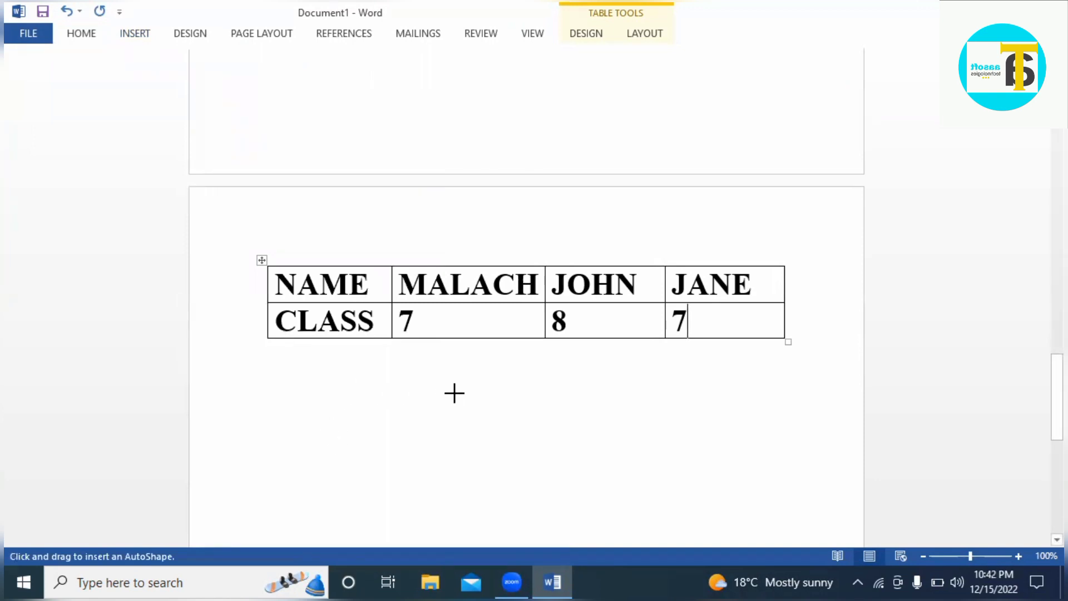
left_click_drag(457, 393, 472, 481)
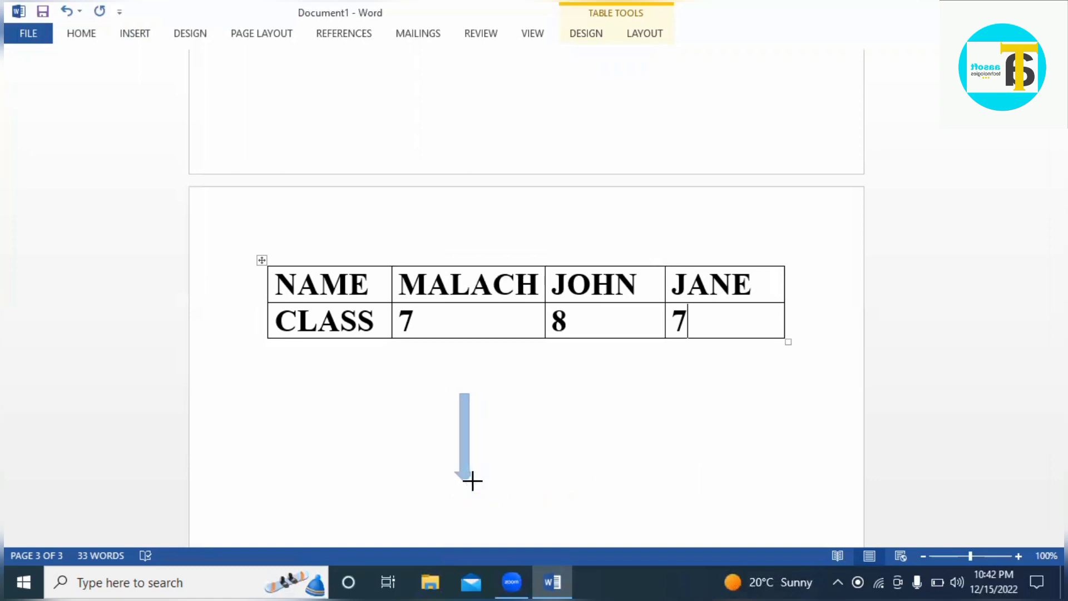
mouse_move(472, 480)
left_mouse_down()
mouse_move(599, 486)
mouse_move(615, 477)
mouse_move(596, 472)
mouse_move(640, 473)
mouse_move(610, 475)
mouse_move(623, 450)
mouse_move(619, 519)
mouse_move(613, 415)
mouse_move(594, 403)
mouse_move(628, 400)
mouse_move(319, 396)
mouse_move(362, 374)
mouse_move(429, 384)
mouse_move(550, 373)
mouse_move(586, 352)
mouse_move(572, 362)
mouse_move(560, 411)
mouse_move(546, 417)
mouse_move(615, 406)
mouse_move(503, 386)
mouse_move(484, 362)
mouse_move(506, 343)
mouse_move(515, 282)
mouse_move(518, 327)
left_mouse_up()
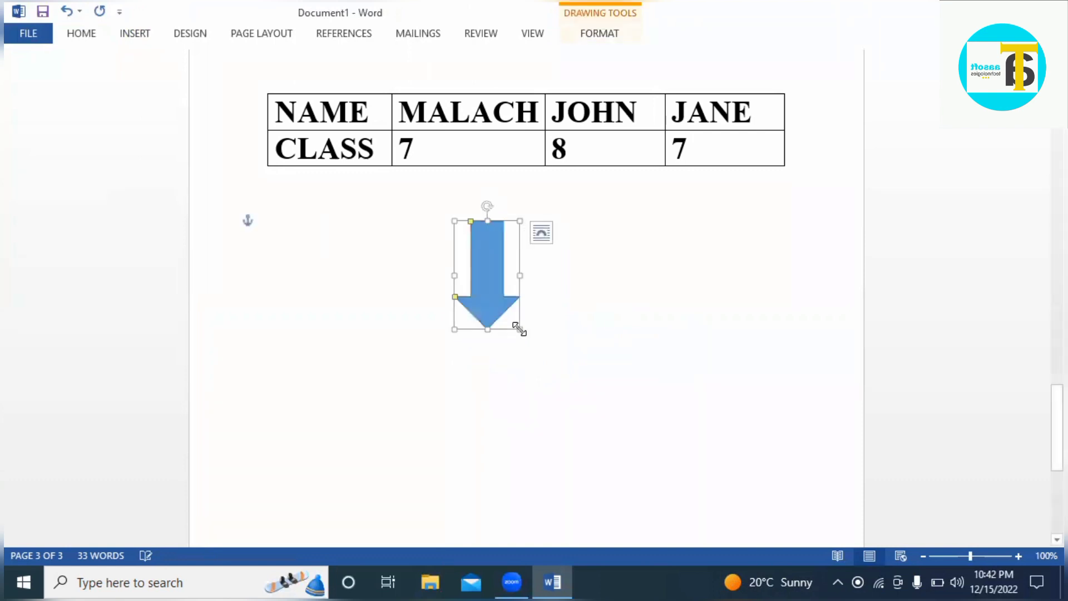
left_click(568, 350)
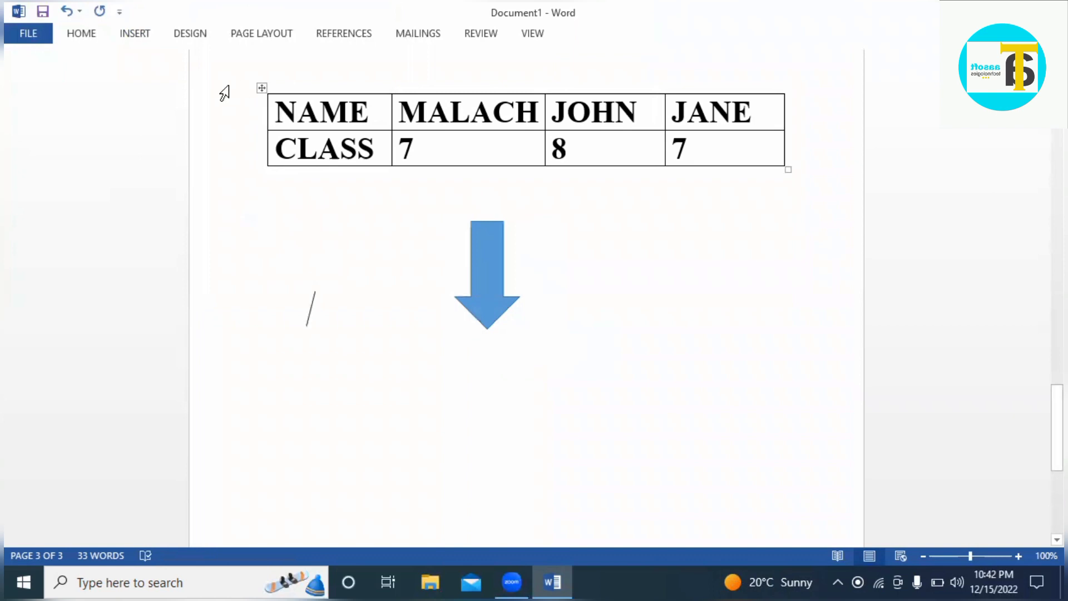
left_click(490, 270)
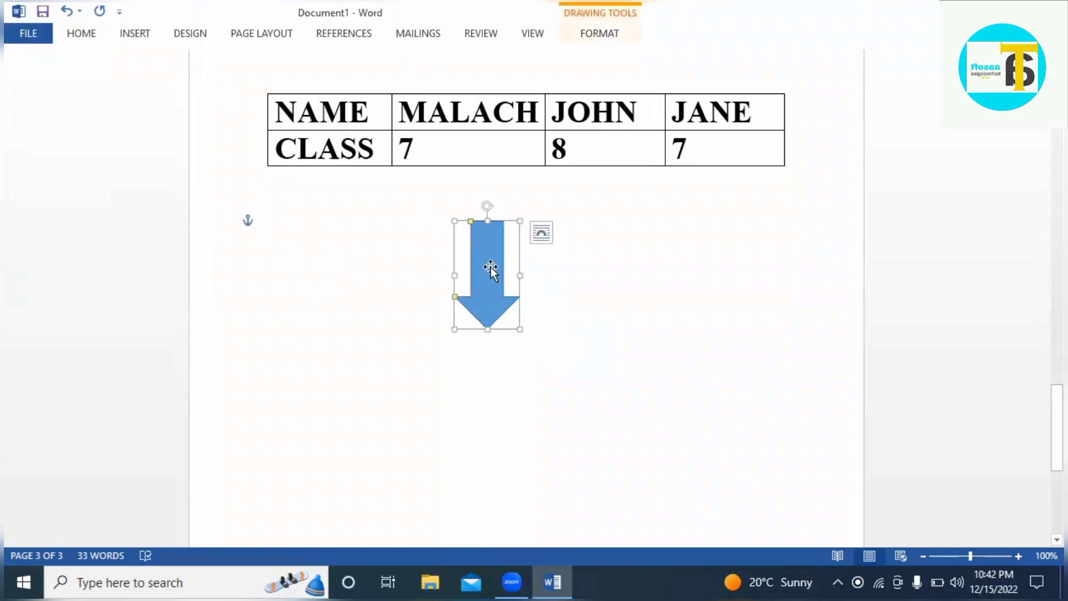
- Draw a horizontal cylinder from the flowchart shapes below the block arrow
left_click(136, 37)
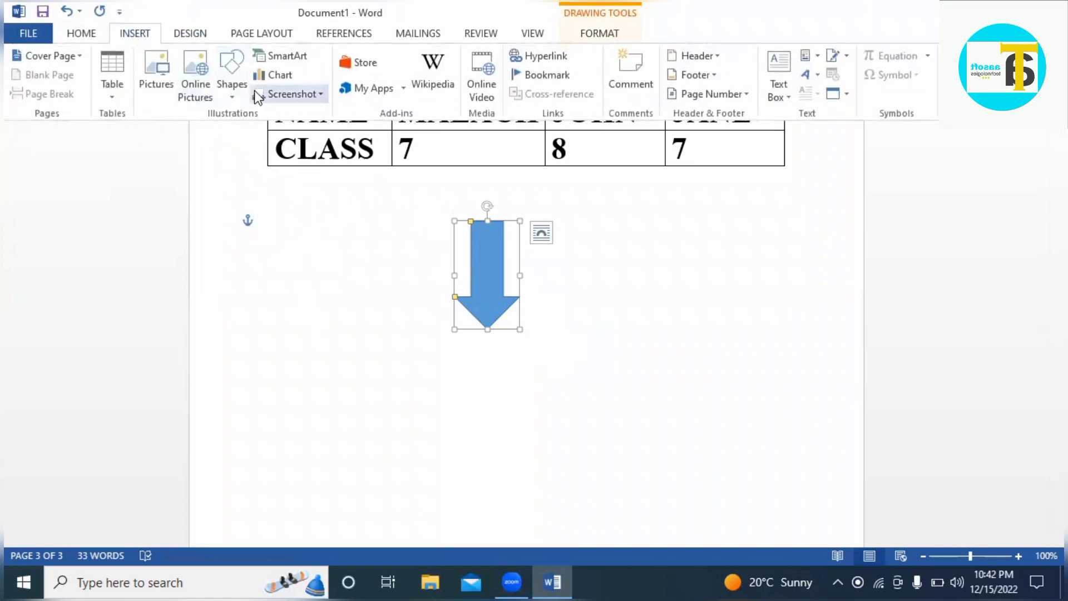
left_click(233, 97)
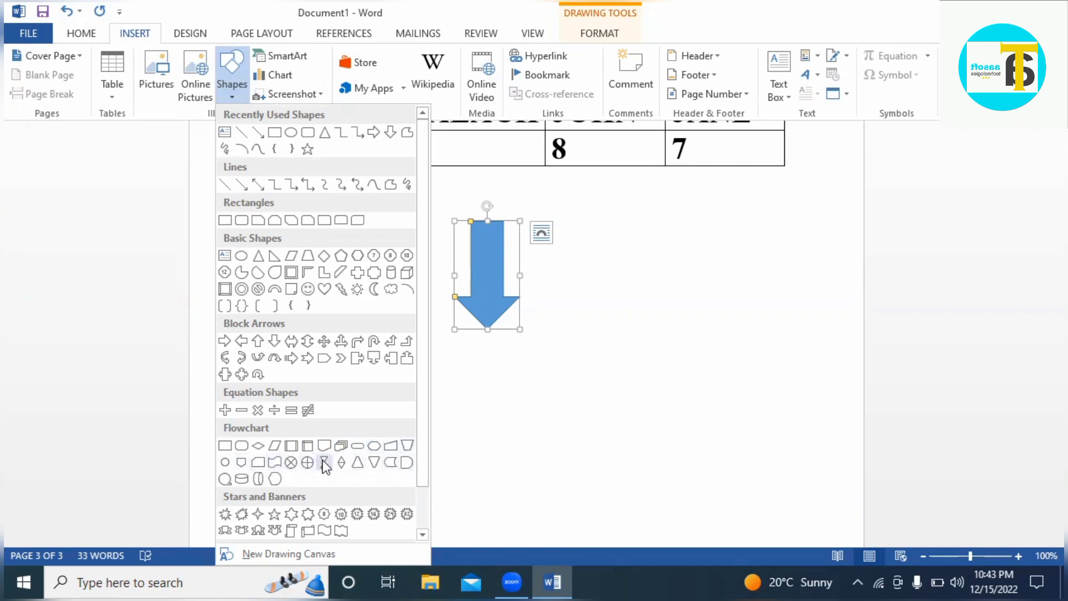
left_click(260, 478)
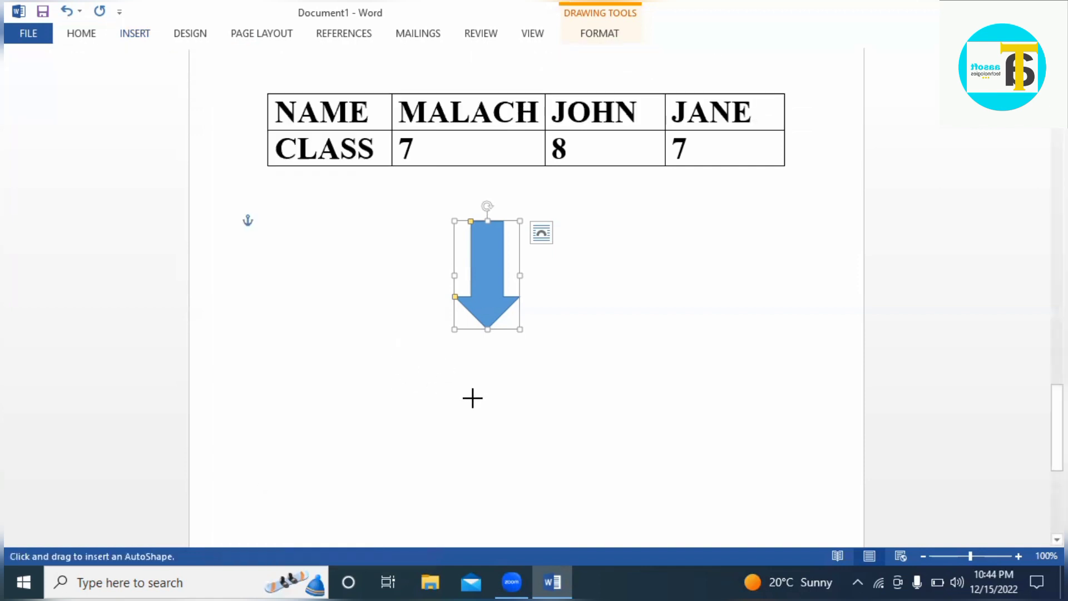
mouse_move(482, 402)
left_mouse_down()
mouse_move(534, 419)
mouse_move(601, 507)
mouse_move(640, 518)
mouse_move(636, 470)
left_mouse_up()
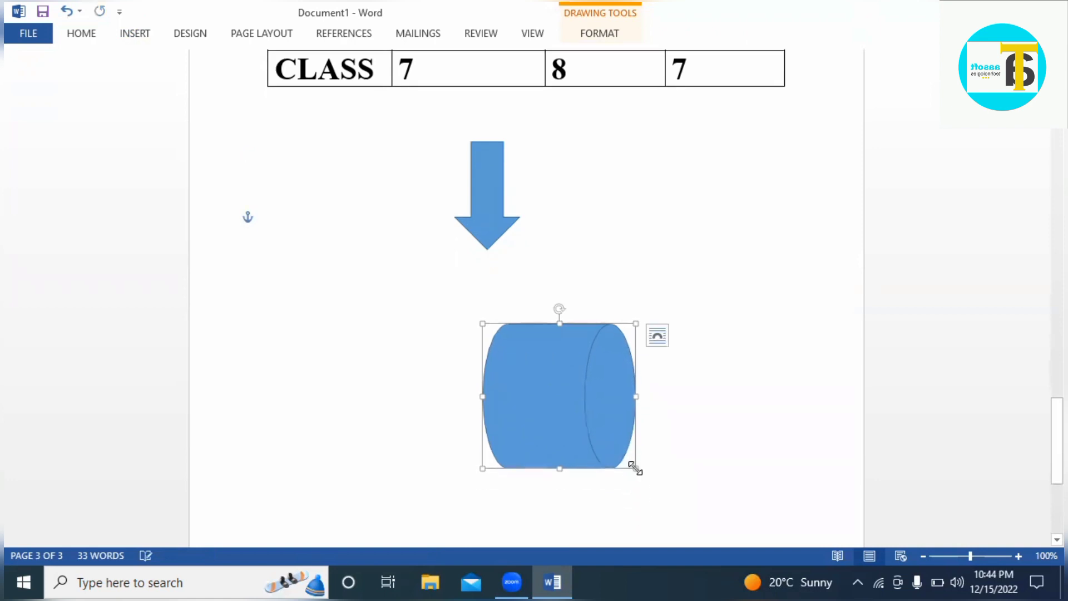
left_click(448, 410)
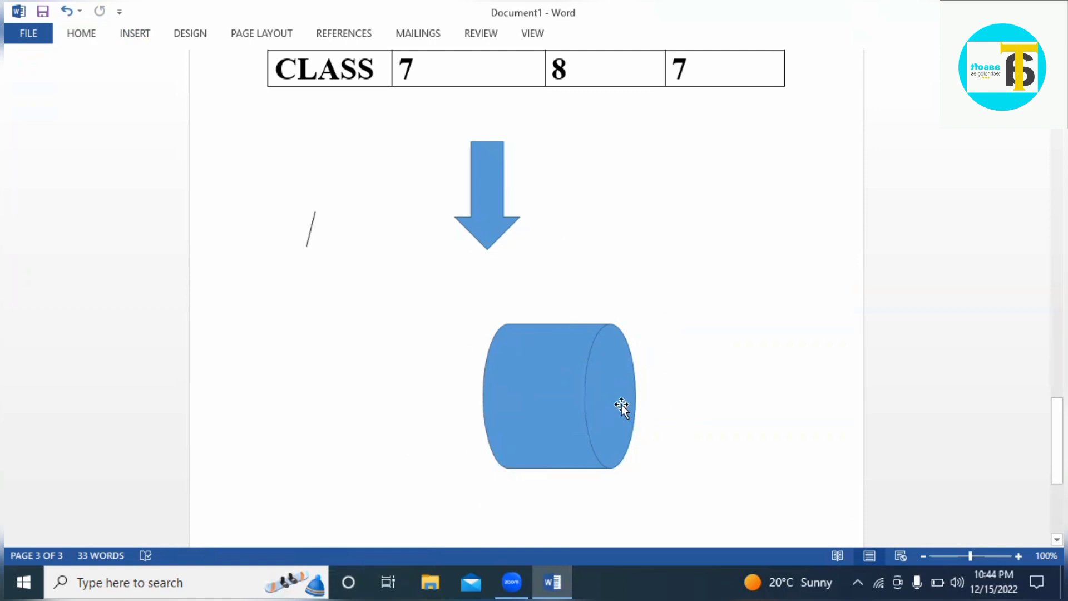
left_click(522, 403)
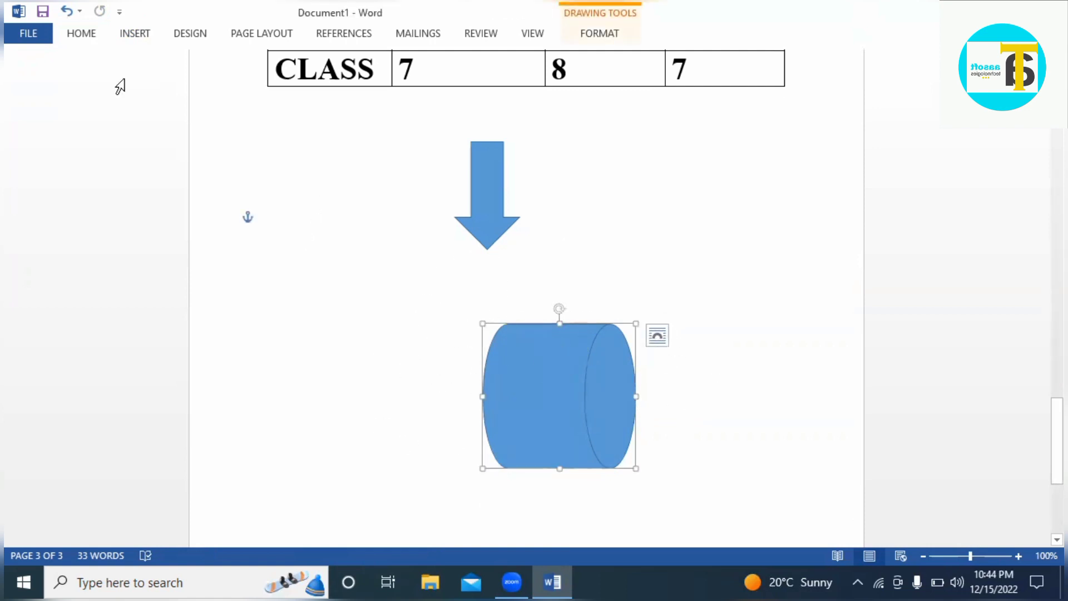
- Start inserting a chart into the document after the drawn shapes
left_click(139, 35)
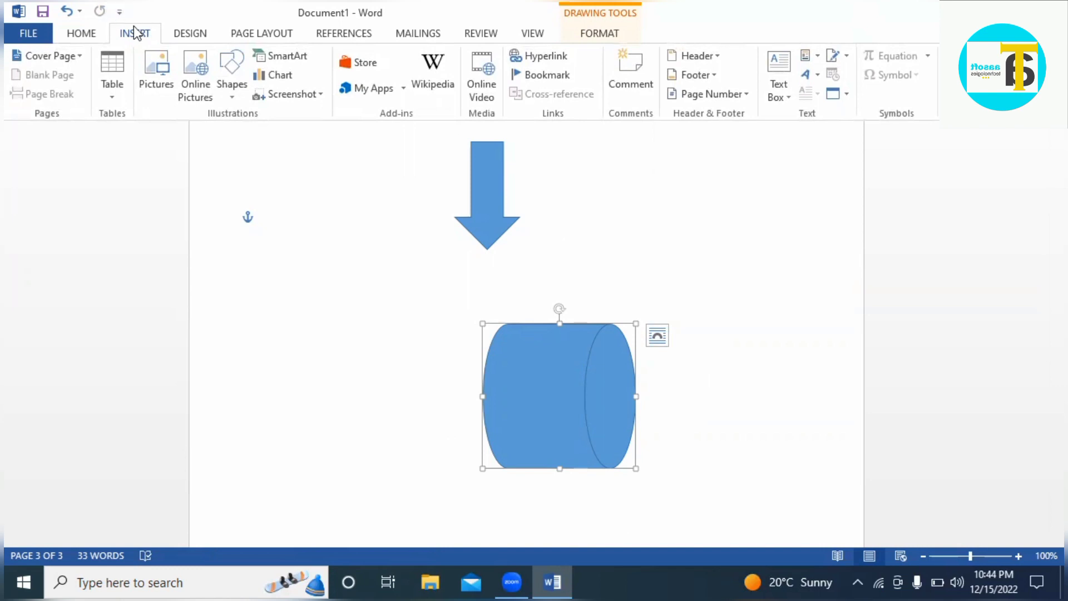
left_click(241, 98)
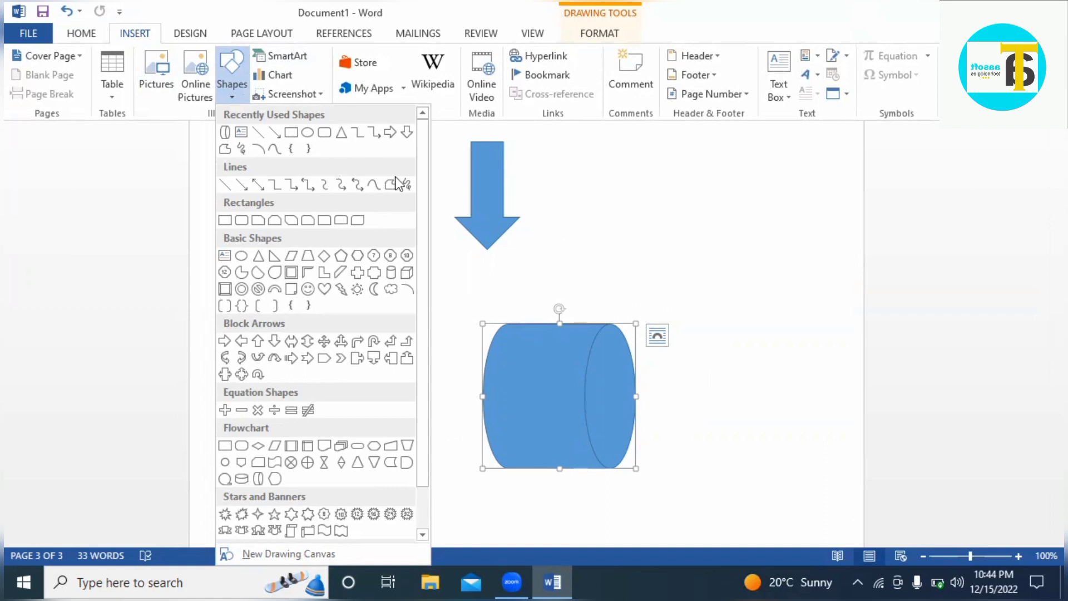
left_click(489, 218)
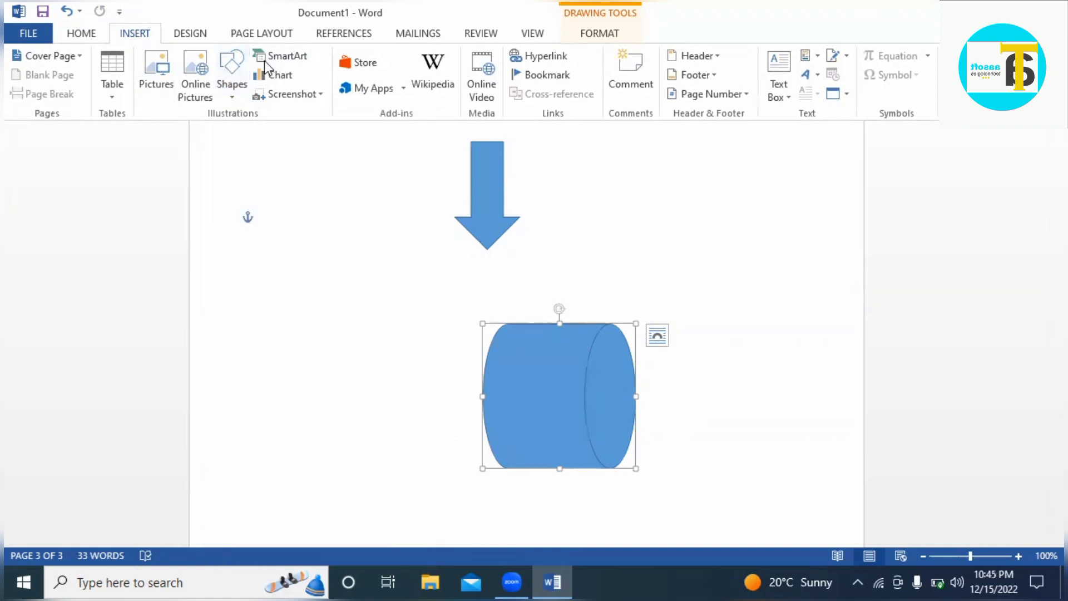
left_click(289, 74)
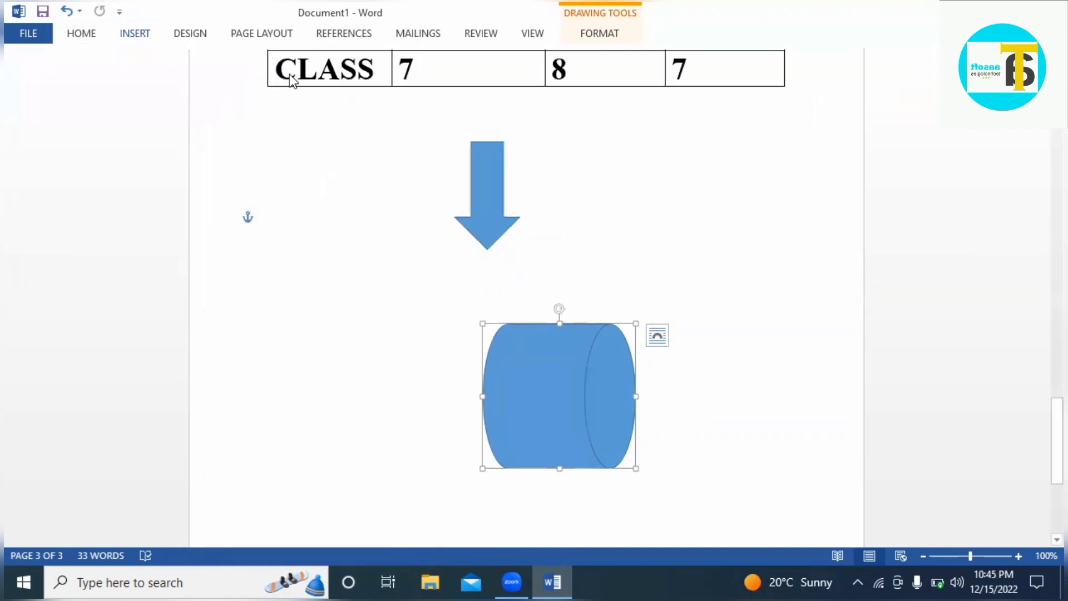
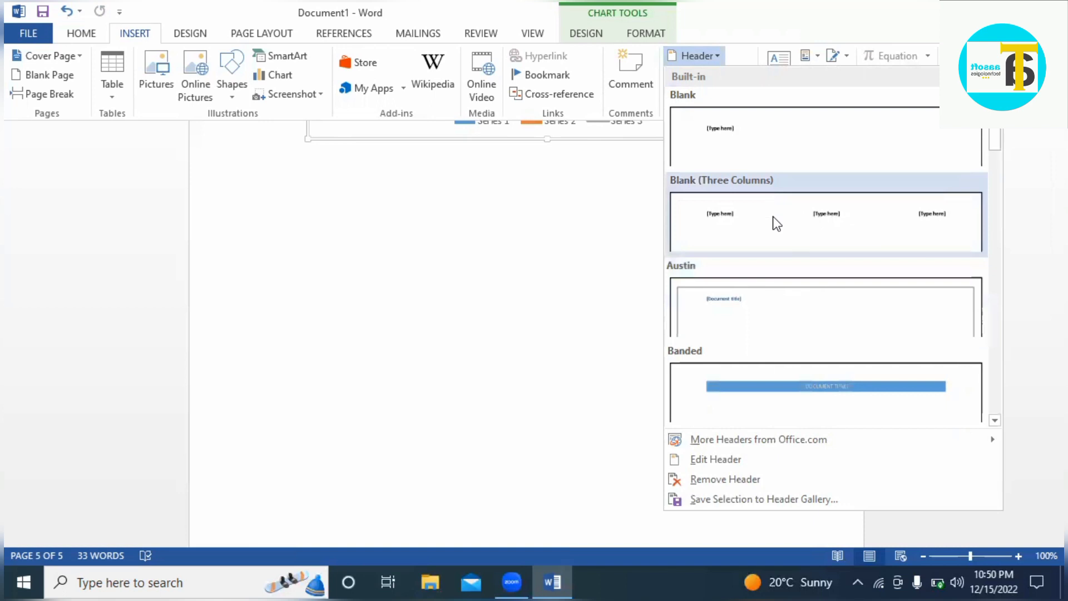
- Add a Blank (Three Columns) header and replace its first placeholder with COMPUTING TECHNOLOGY
left_click(776, 223)
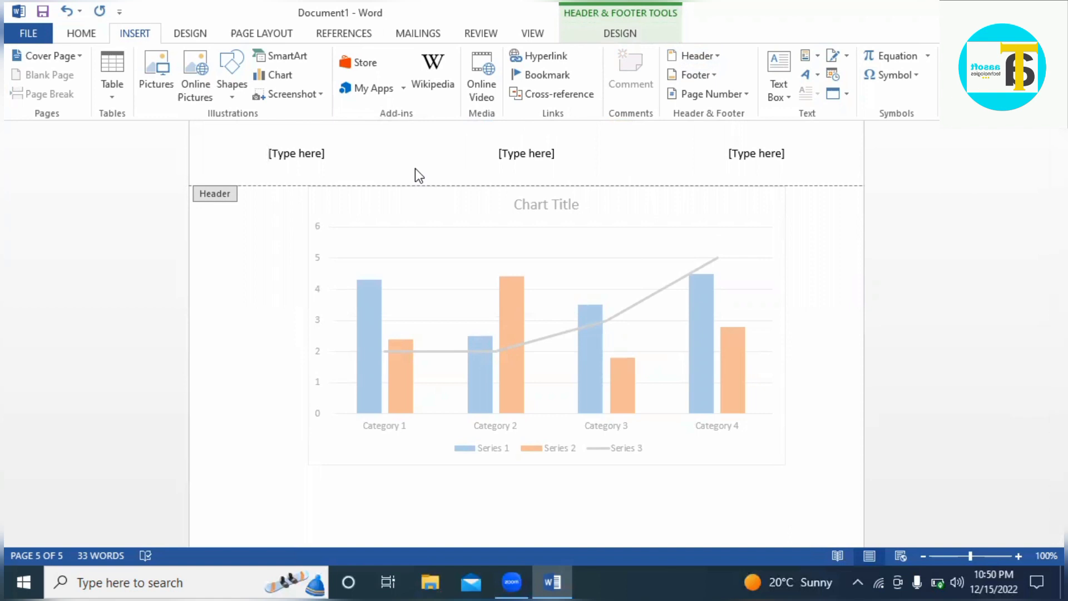
type("C")
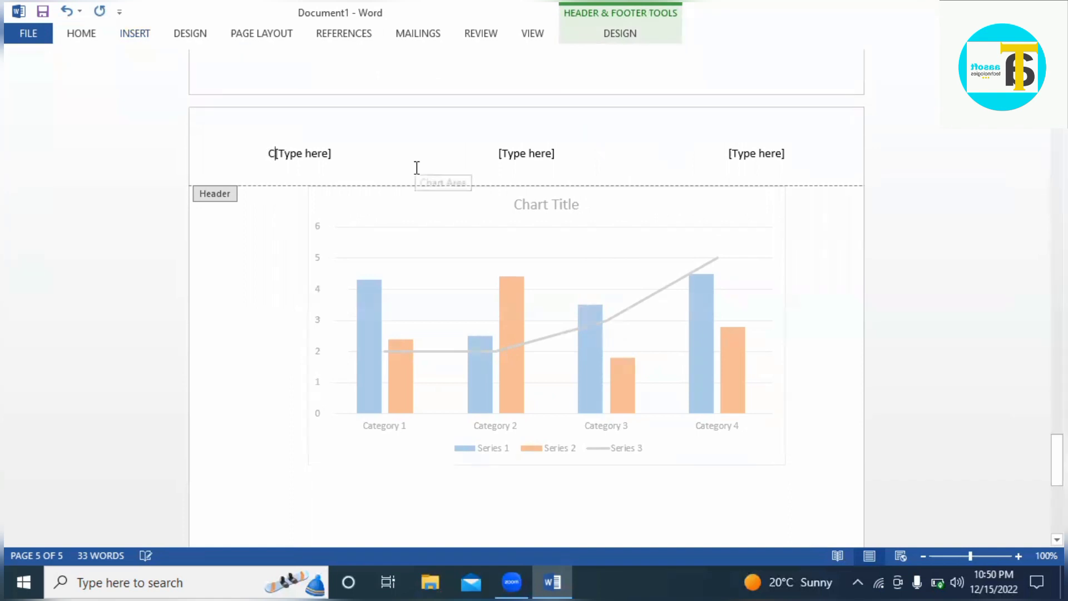
left_click(333, 153)
key("BackSpace")
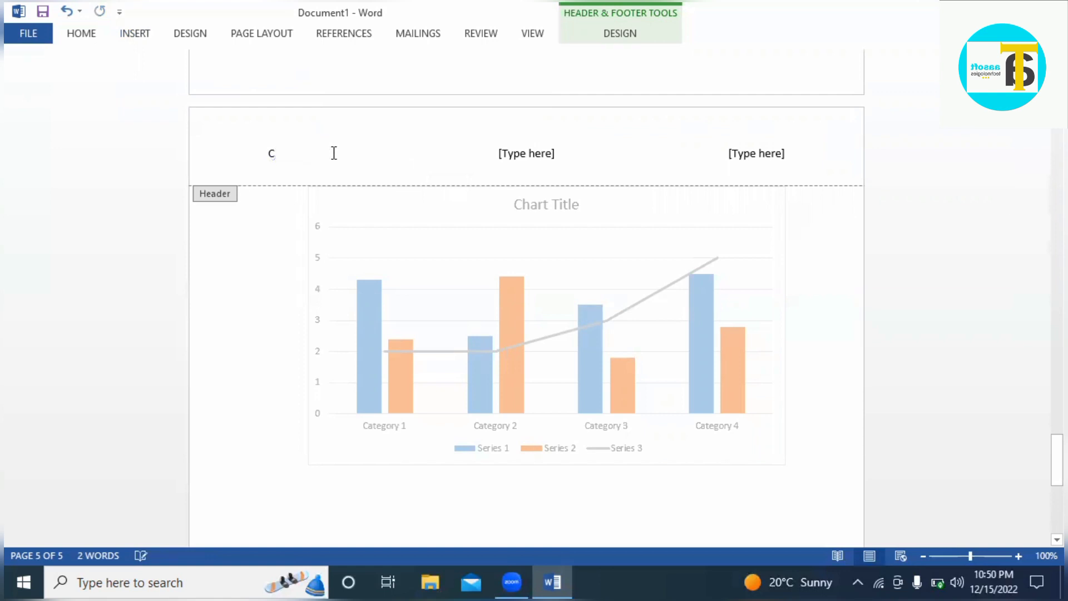
type("O")
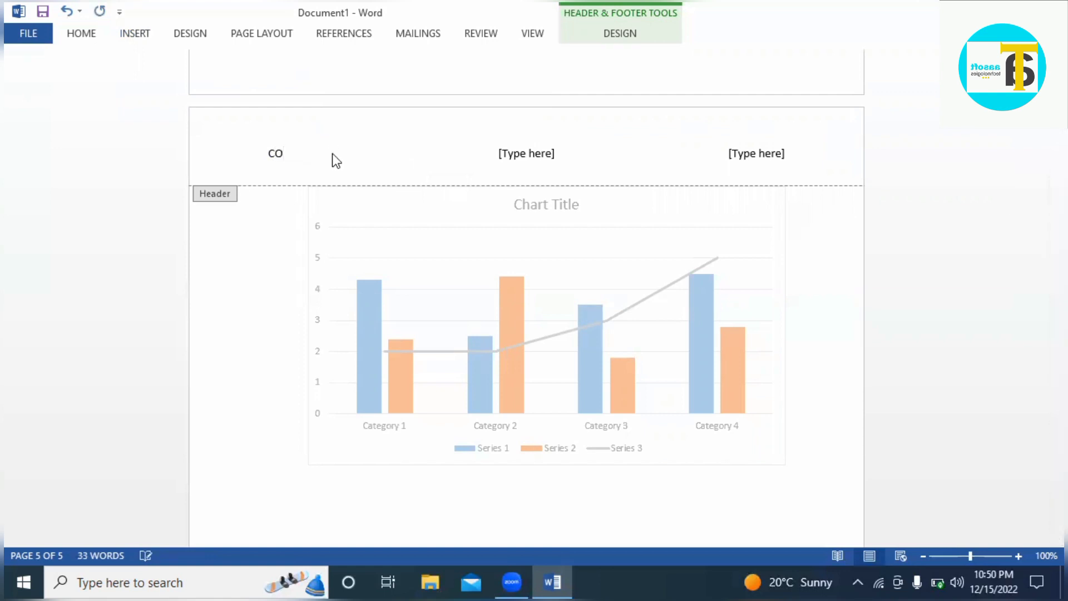
type("MPUTING TECHNOLOGY")
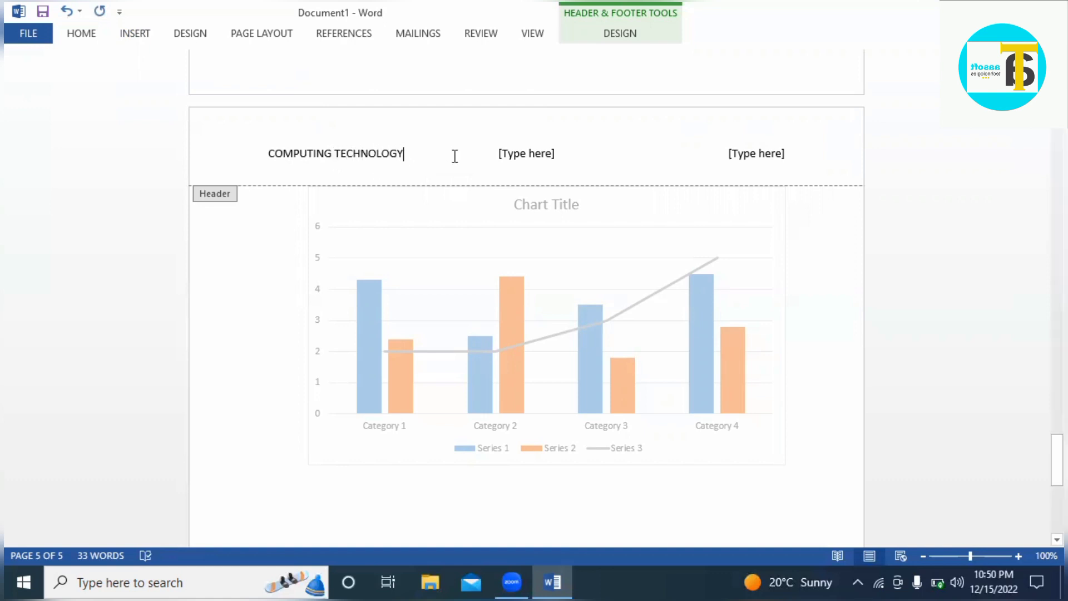
- Replace the header's middle placeholder with IS
left_click(529, 158)
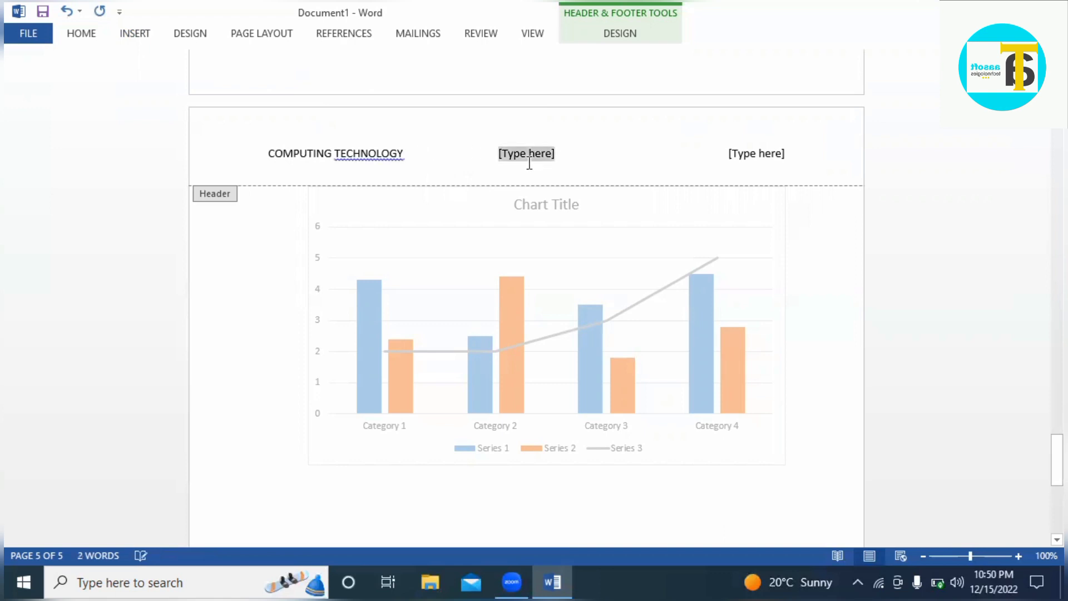
key("Delete")
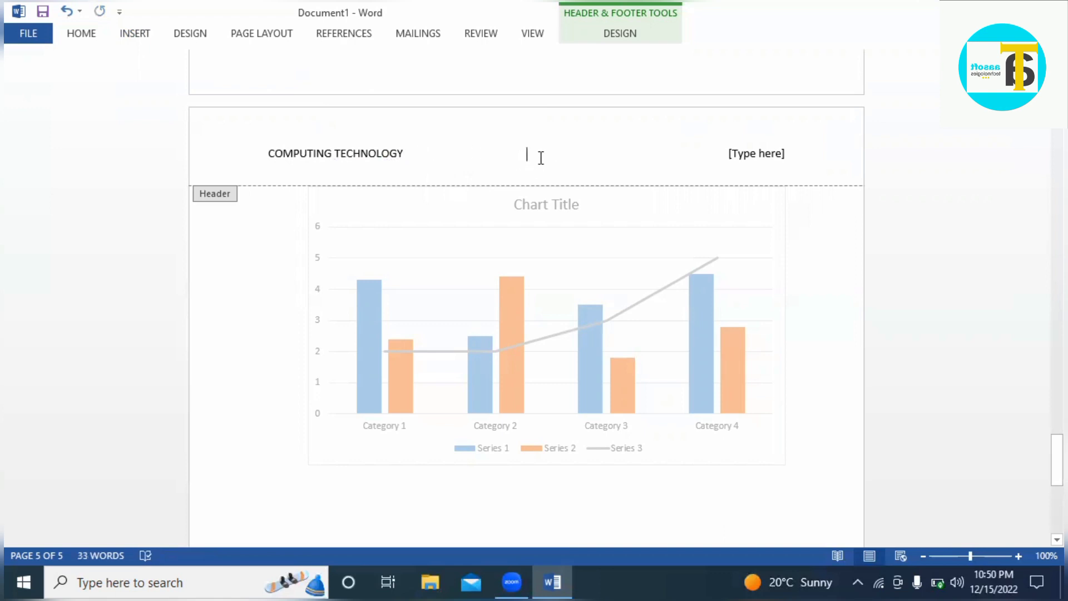
right_click(540, 159)
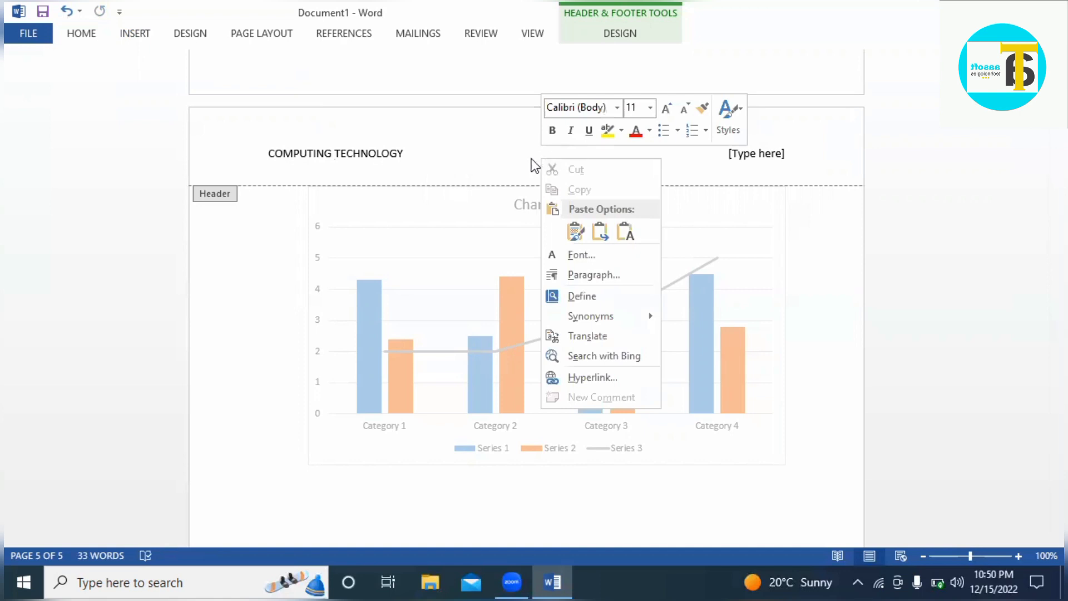
left_click(529, 146)
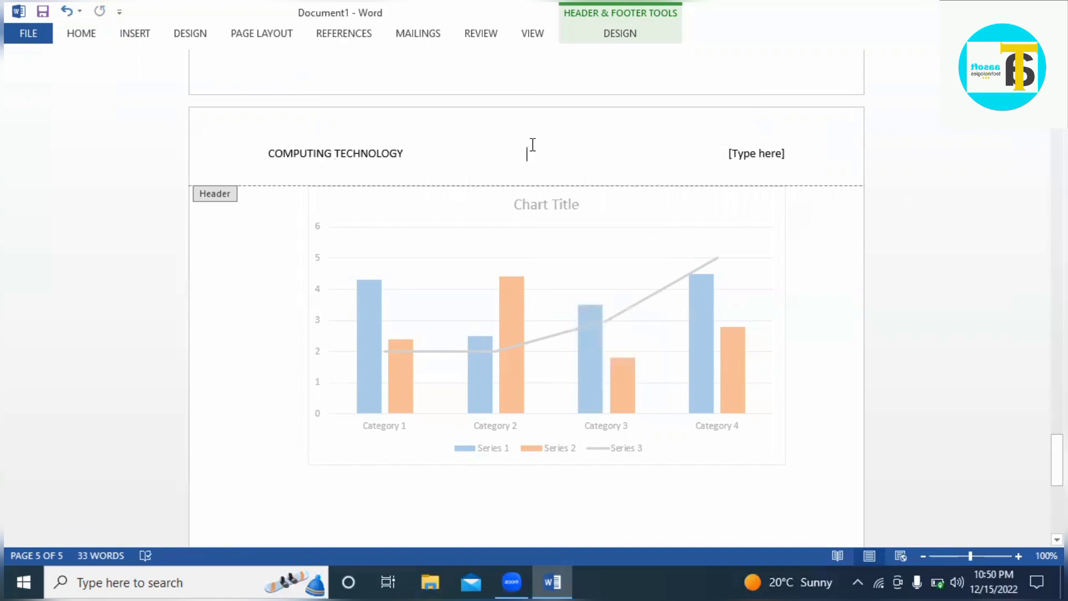
right_click(532, 145)
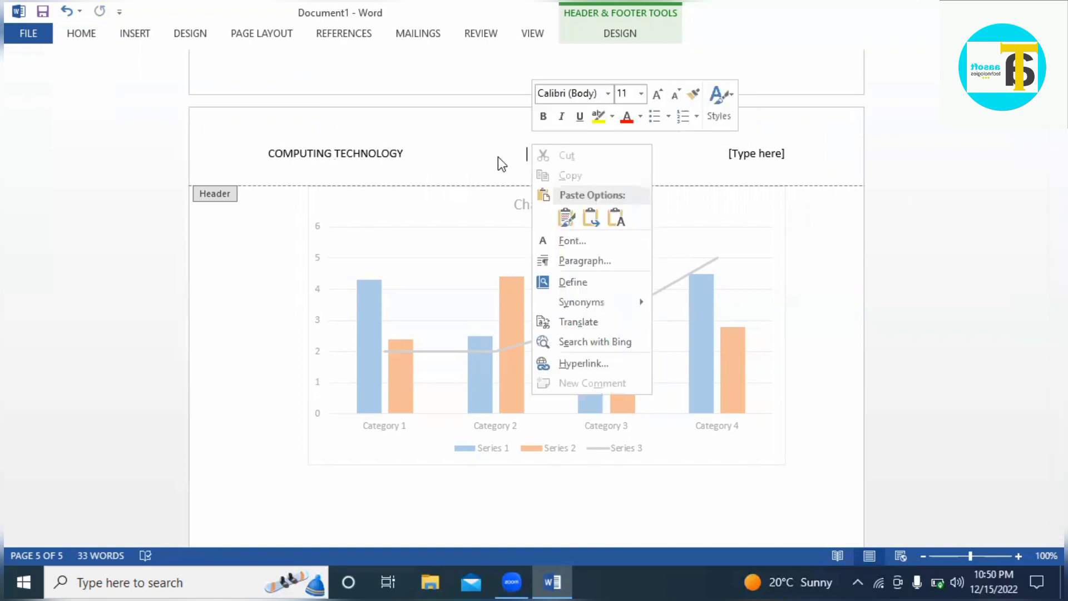
left_click(520, 162)
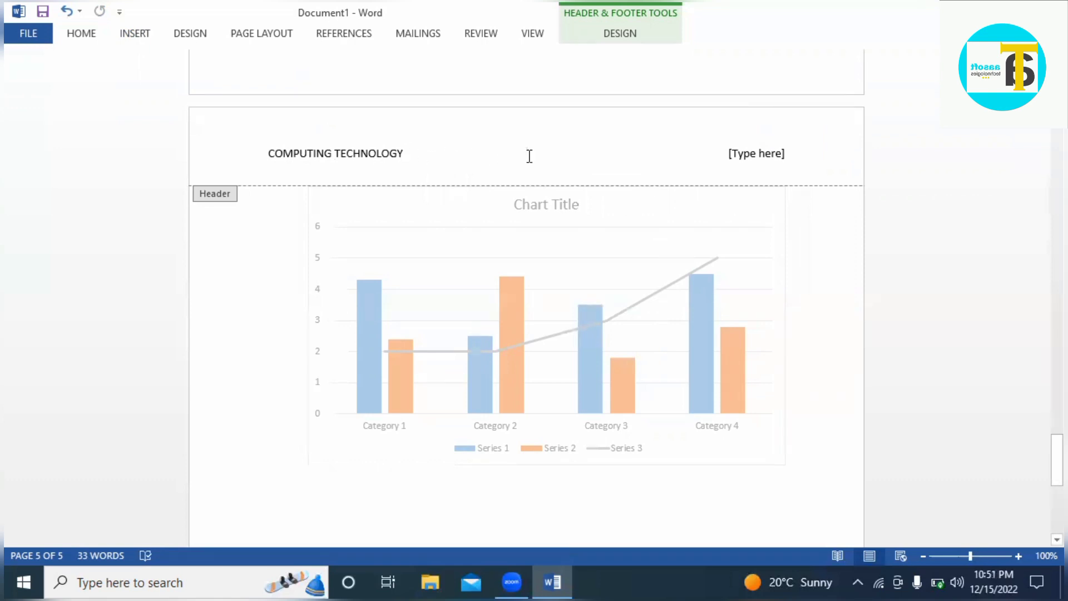
type("IS")
- Replace the header's last placeholder with THE BEST
left_click(776, 154)
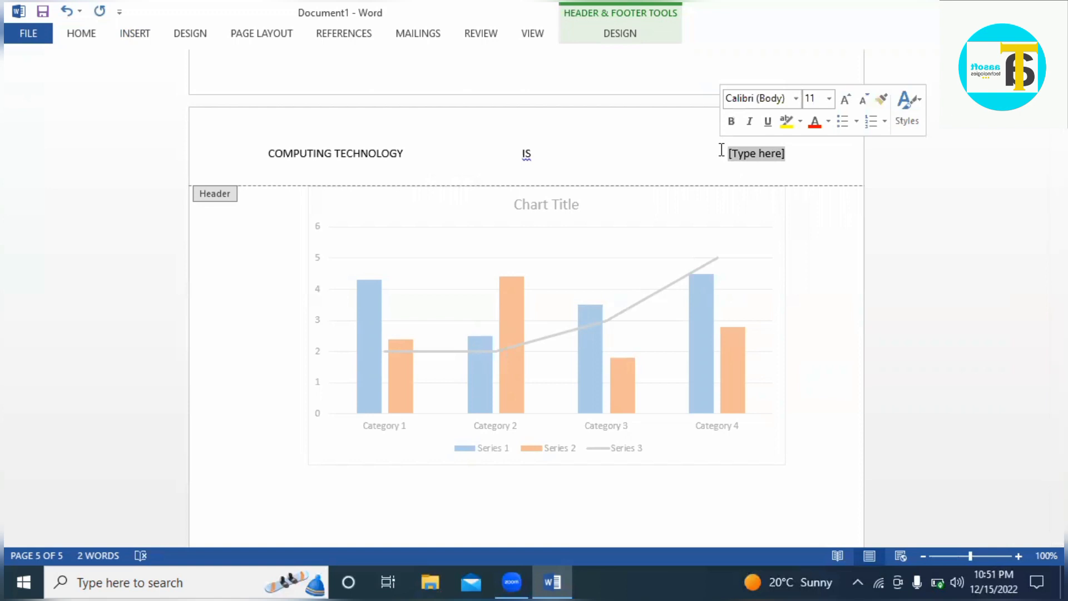
type("THE BE")
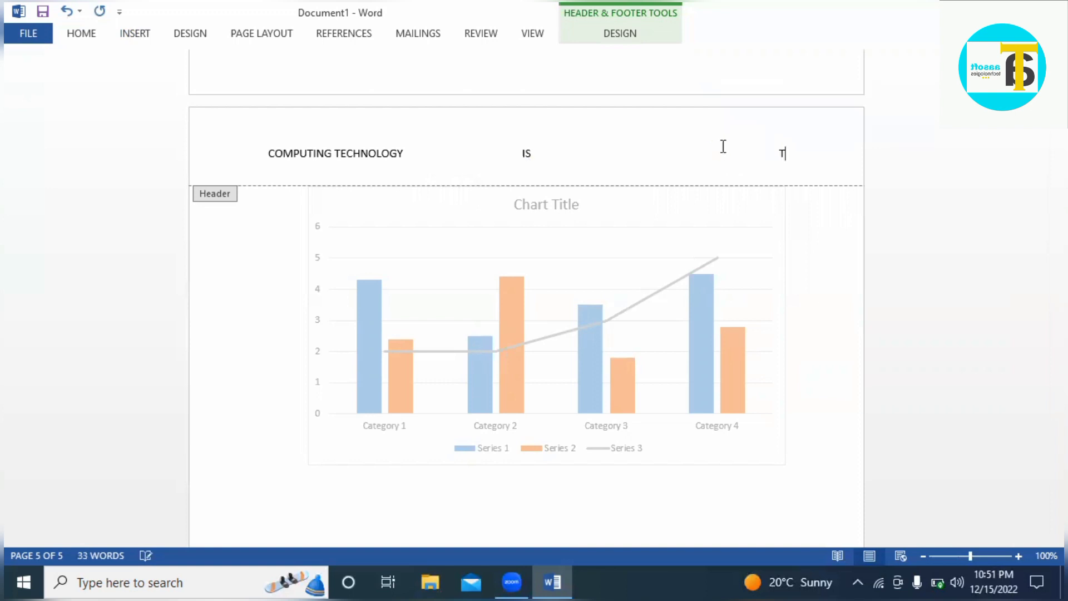
type("ST")
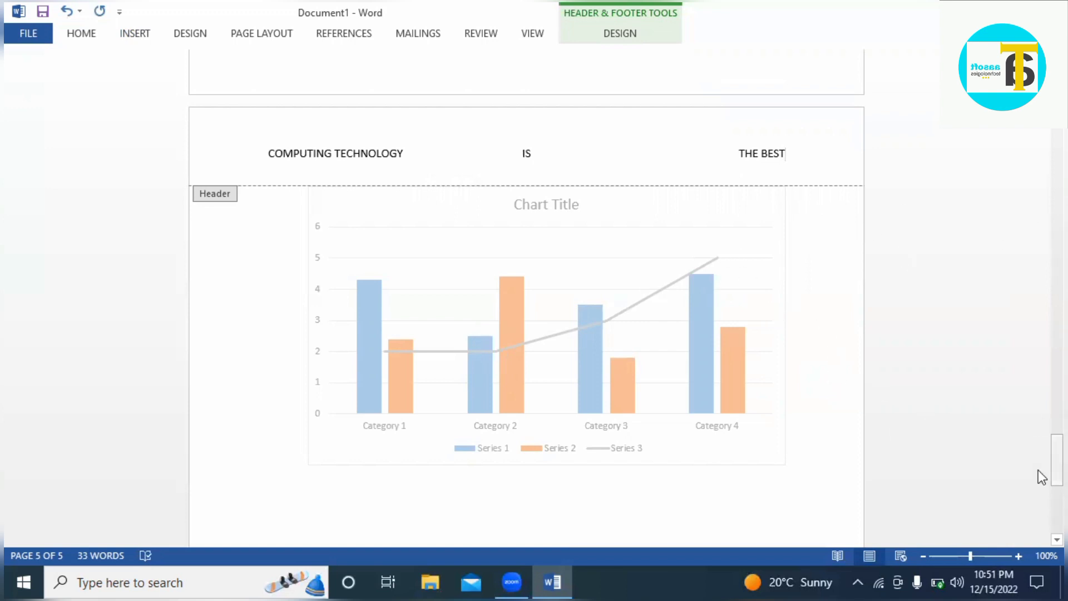
- Enter WE ARE MOVING IN TO TECHNOLOGY in the first page's footer and return to editing the document body
scroll(1041, 477, "down", 3)
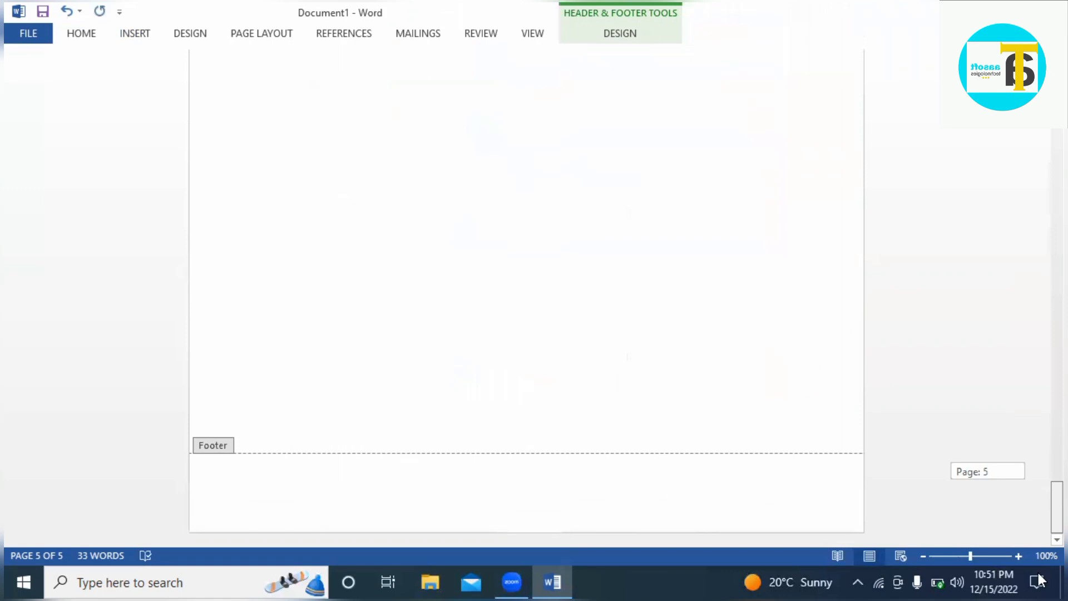
left_click(715, 510)
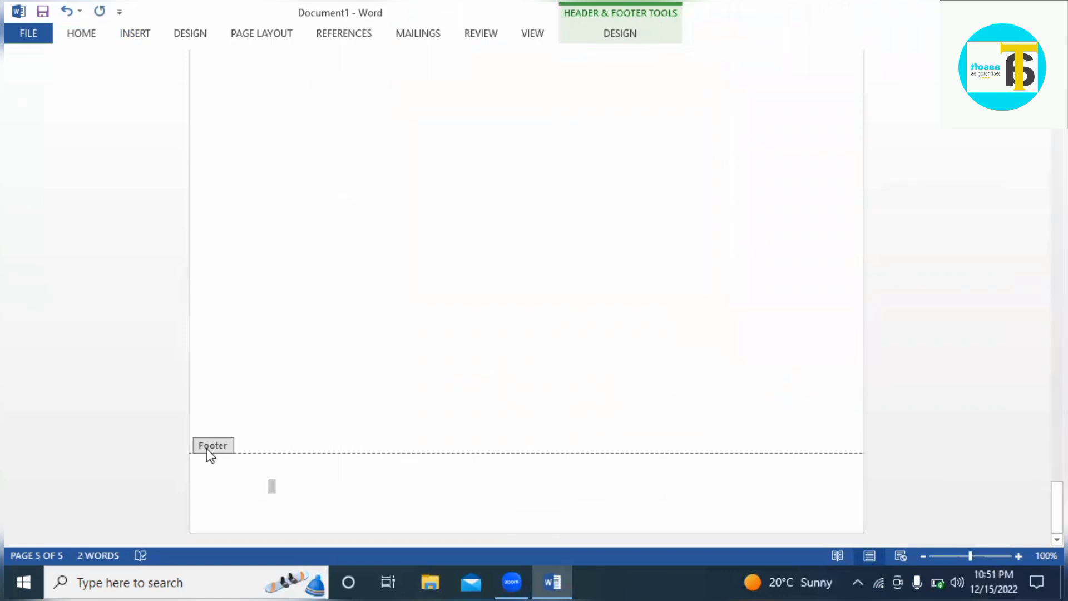
left_click_drag(1038, 528, 979, 94)
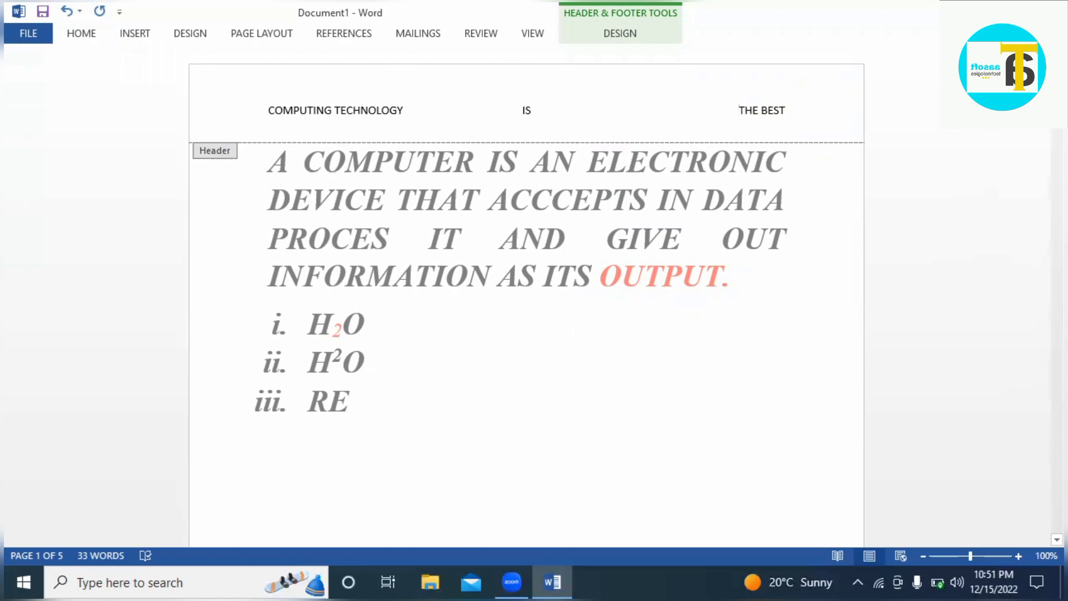
scroll(1041, 132, "down", 3)
scroll(1040, 139, "down", 6)
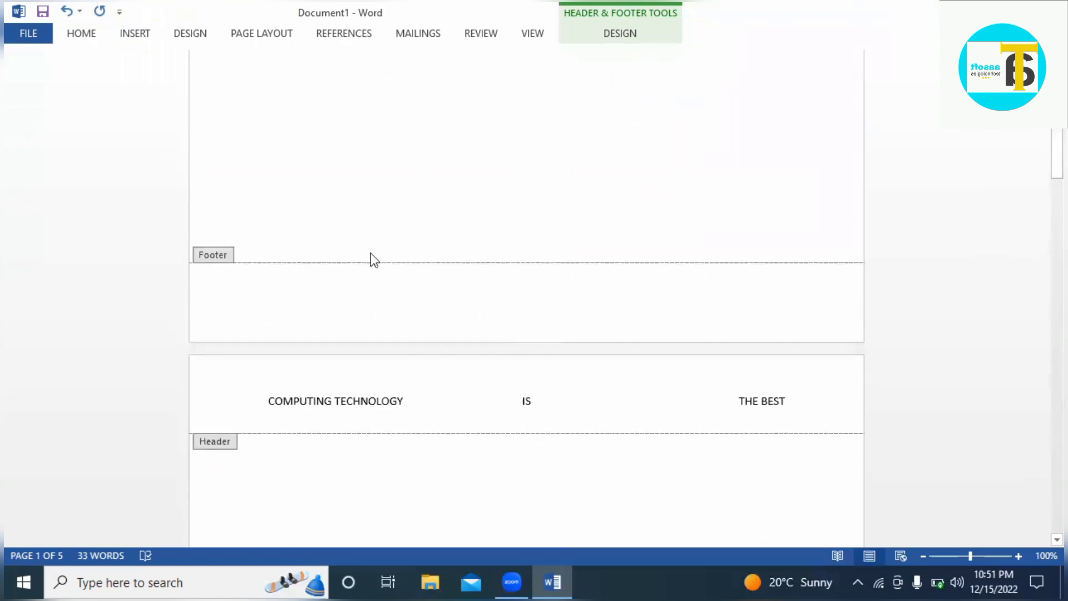
left_click(335, 317)
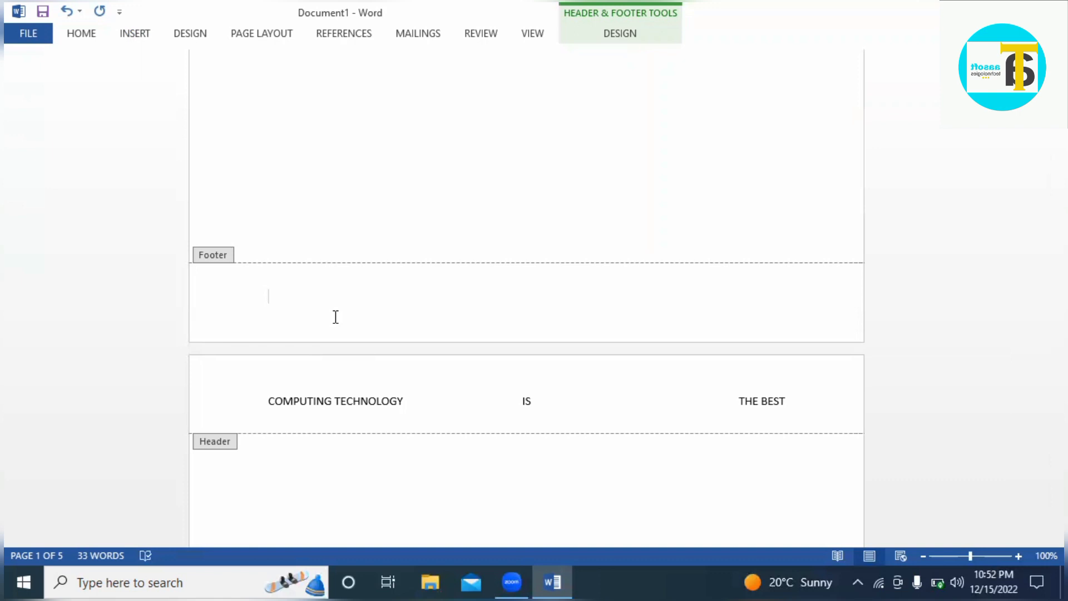
type("WE ARE MOVING")
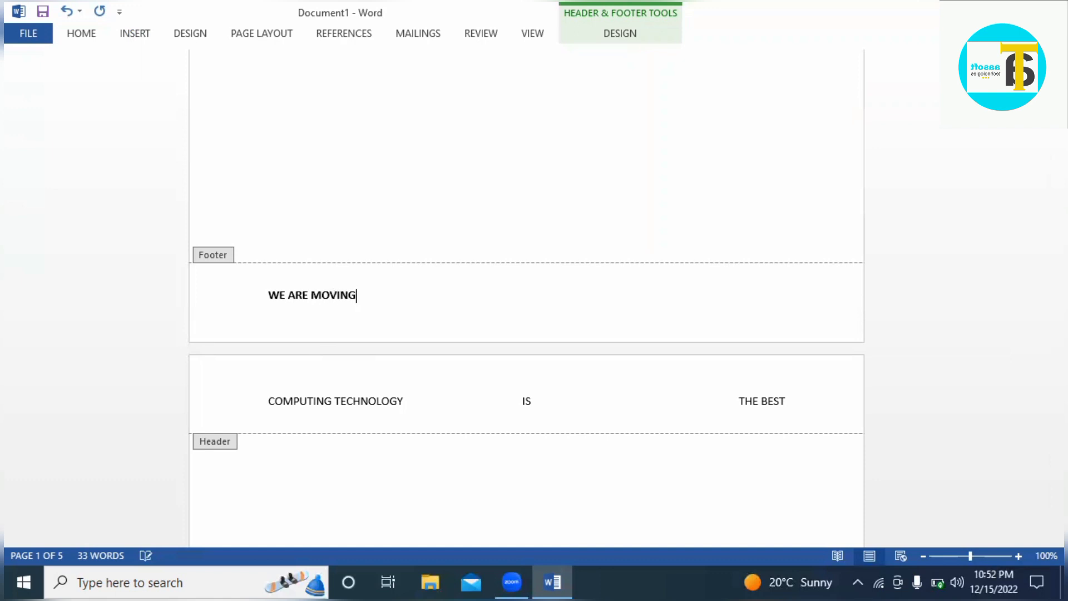
type(" (IN TO TECHNOLOGY")
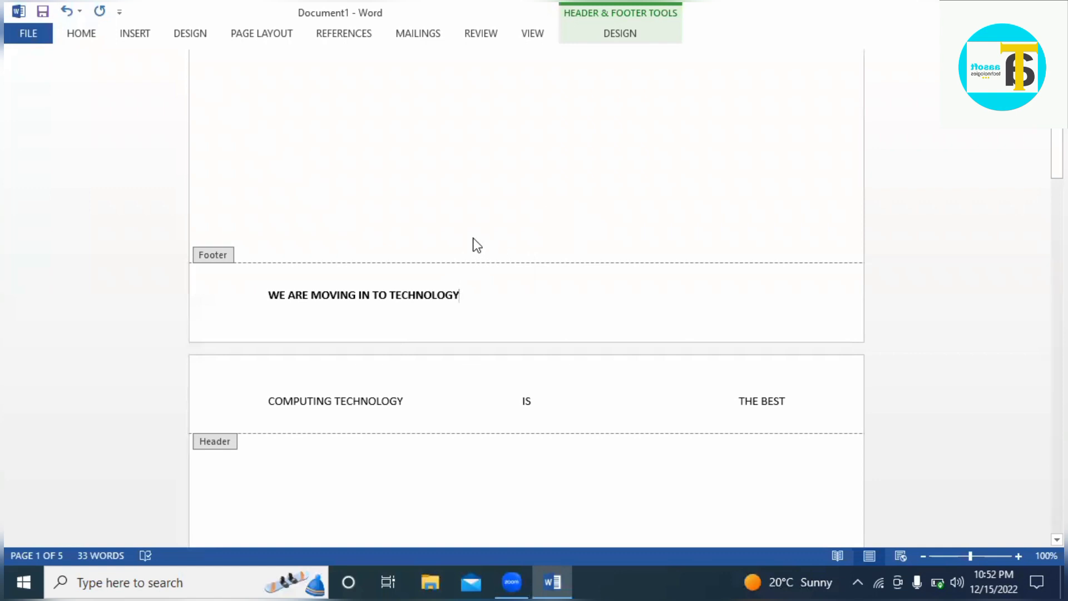
double_click(496, 211)
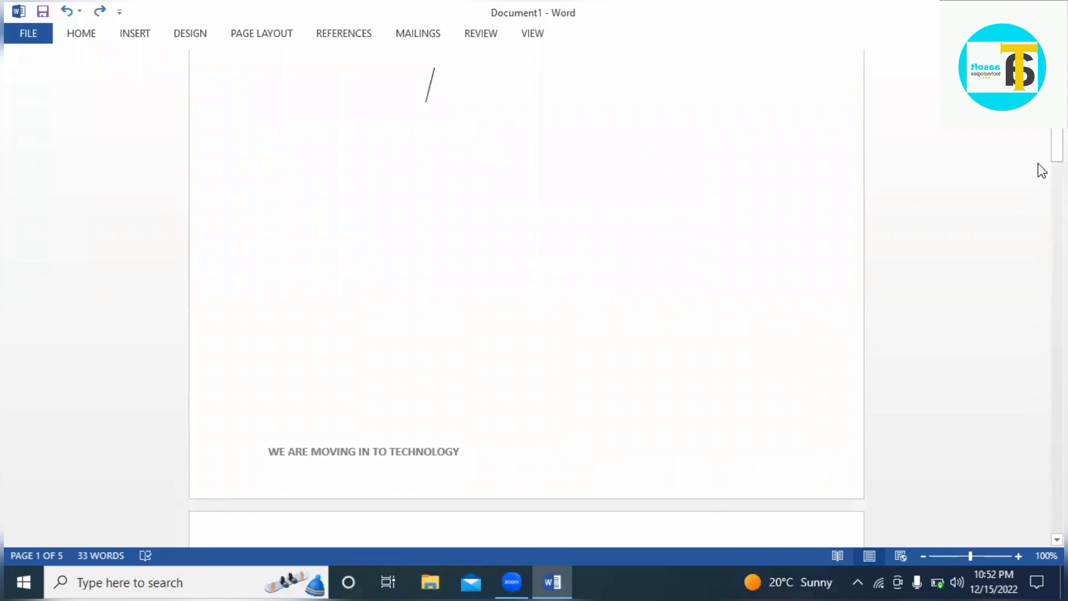
- Insert centred page numbers at the bottom of the pages using the Plain Number 2 style, and return to the document body
left_click_drag(1038, 151, 1037, 554)
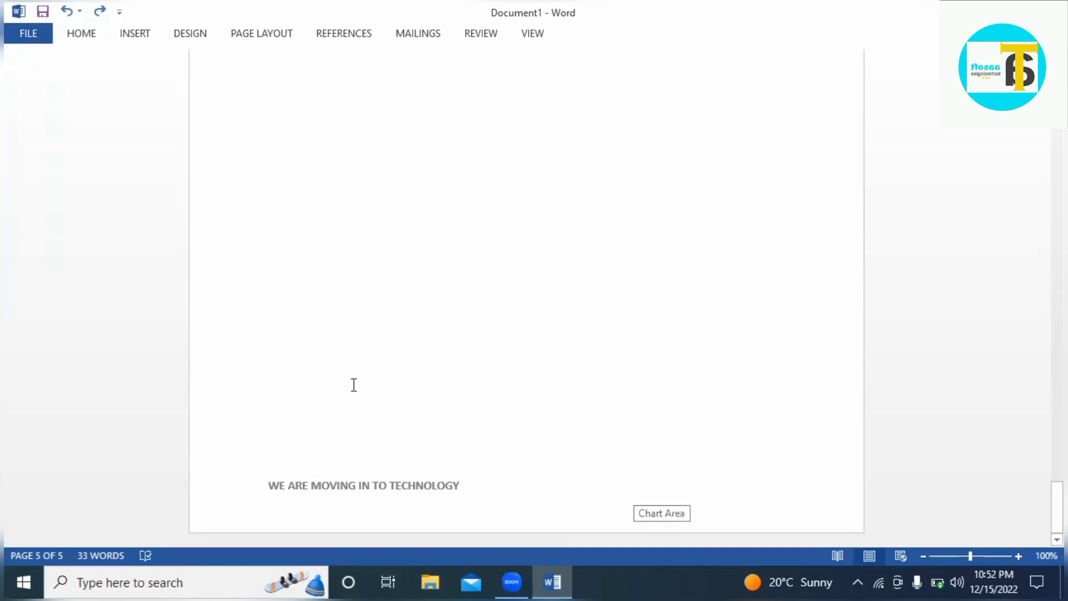
left_click(138, 35)
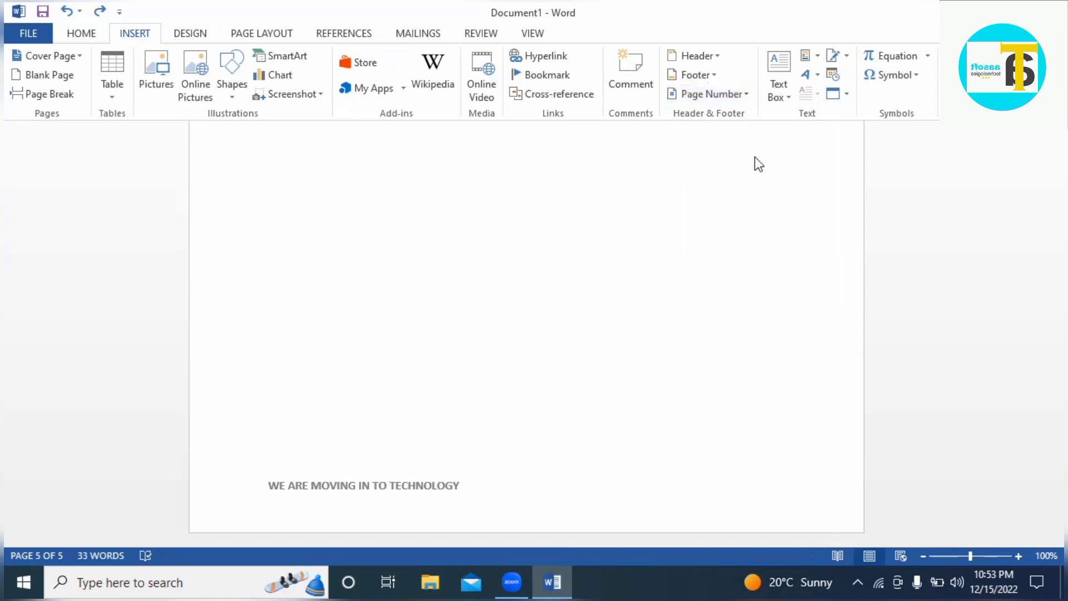
left_click(707, 95)
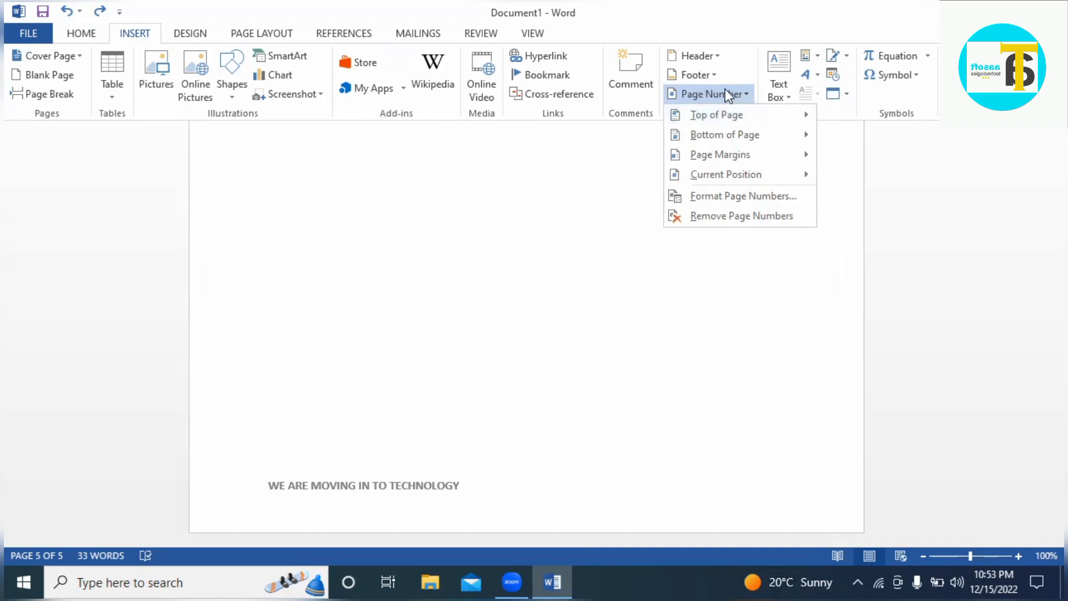
mouse_move(719, 120)
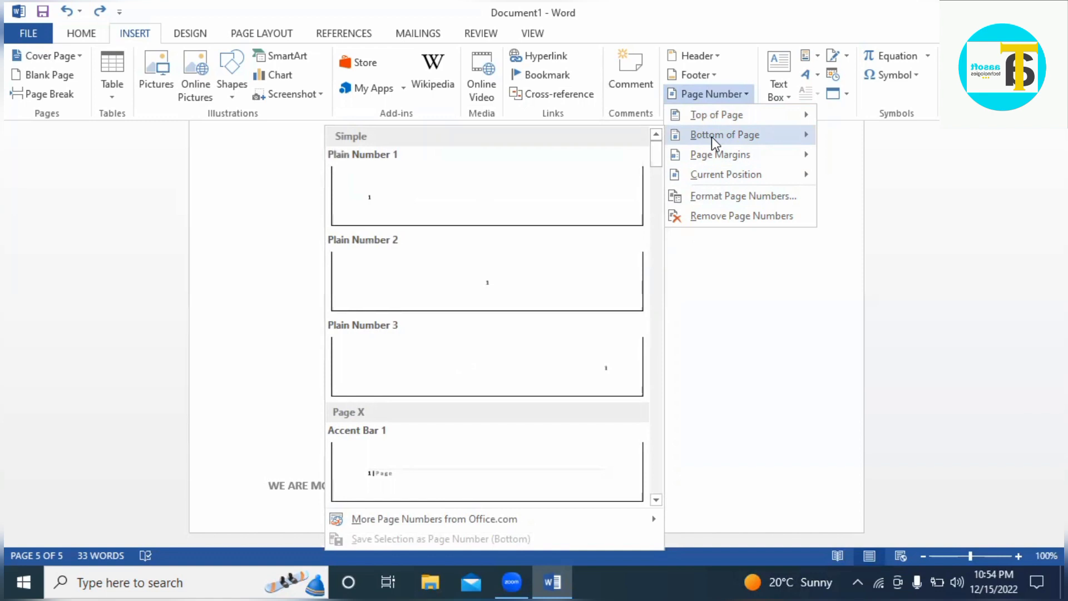
mouse_move(719, 155)
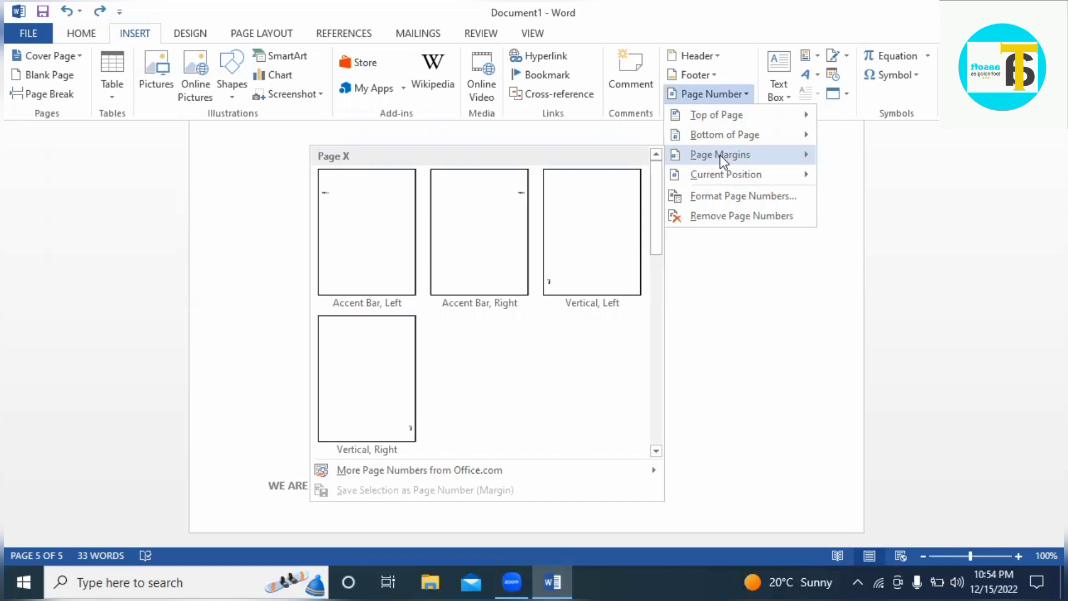
mouse_move(732, 173)
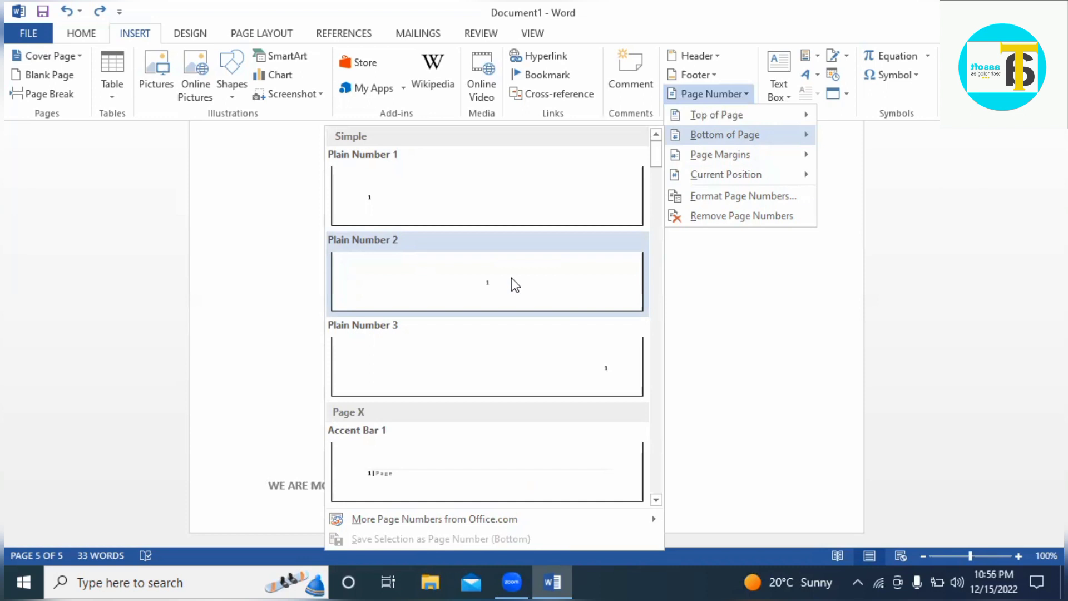
left_click(474, 285)
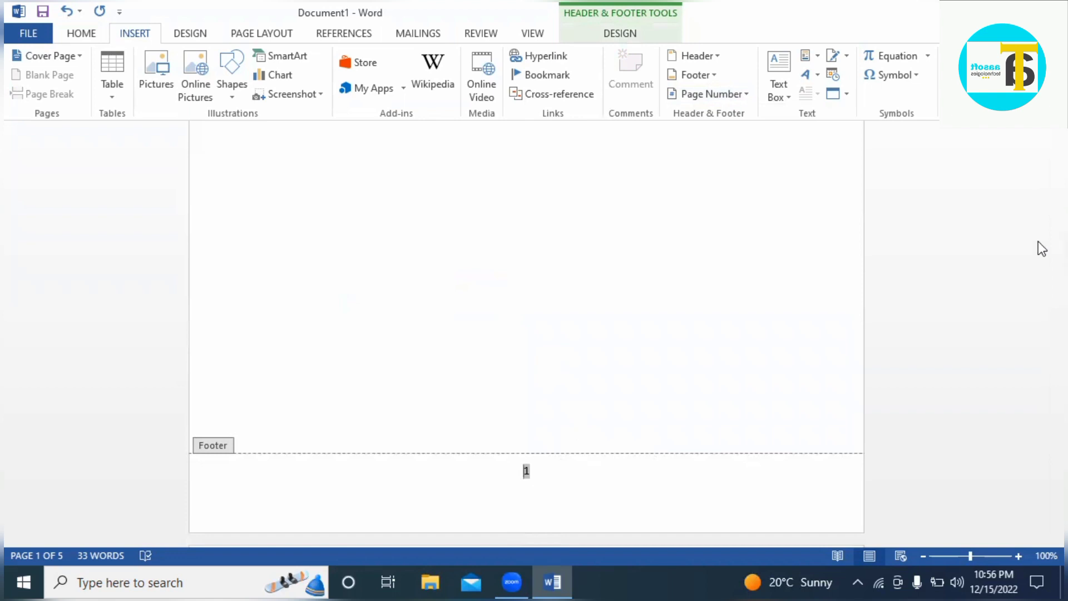
left_click(572, 477)
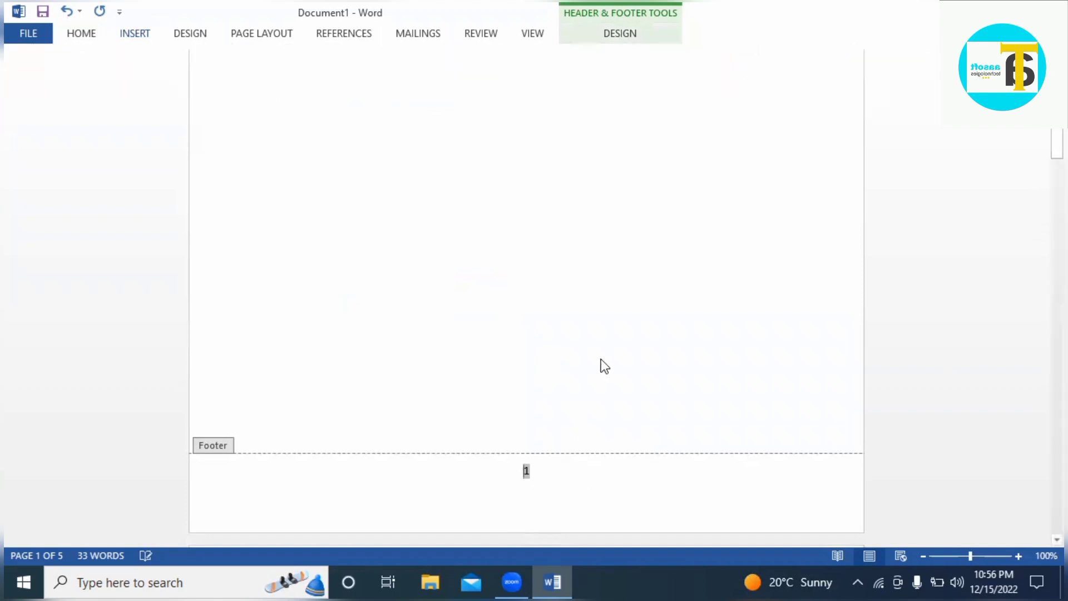
double_click(542, 316)
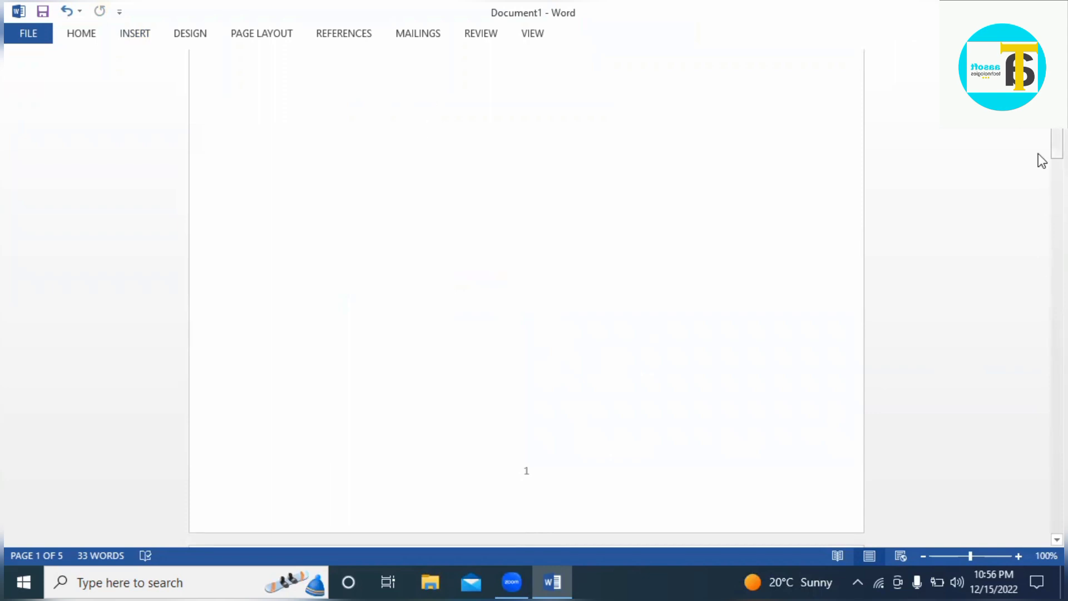
- Insert a Simple Text Box on the first page of the document
left_click_drag(1037, 154, 1037, 545)
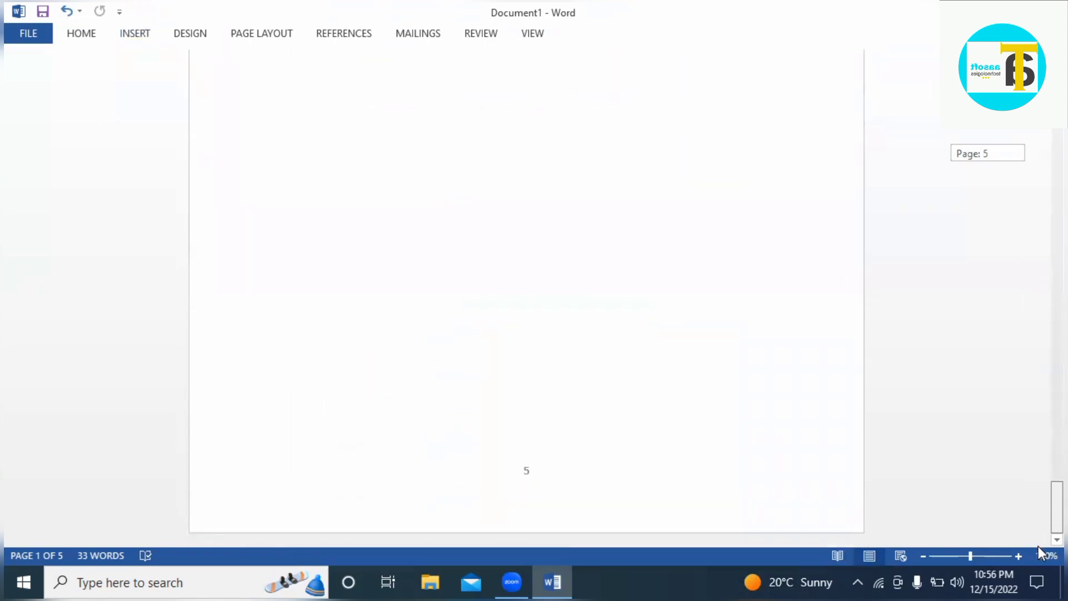
left_click_drag(1037, 546, 1039, 136)
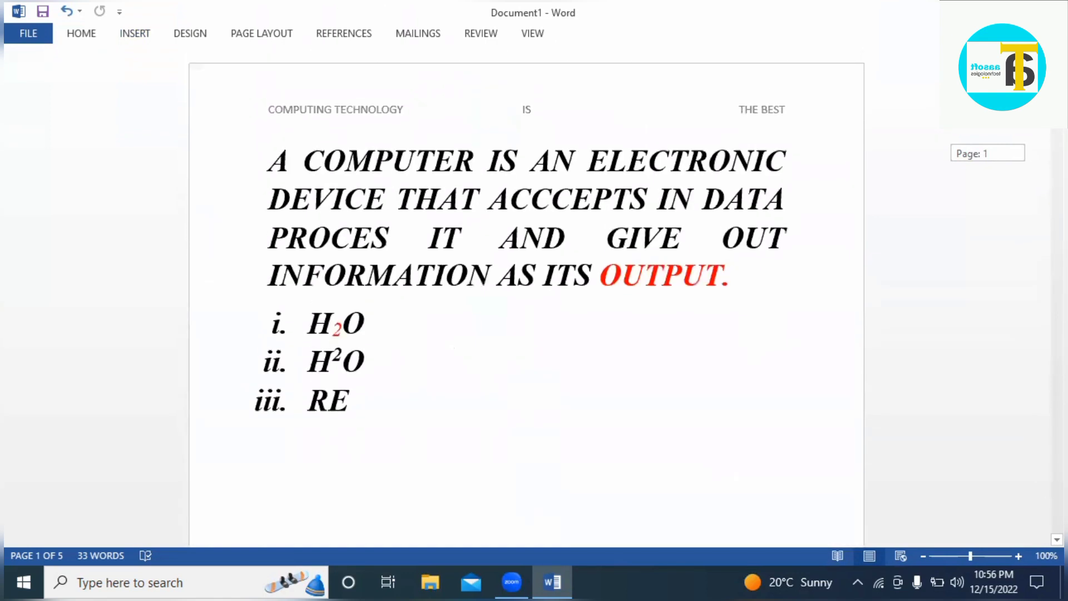
left_click(128, 33)
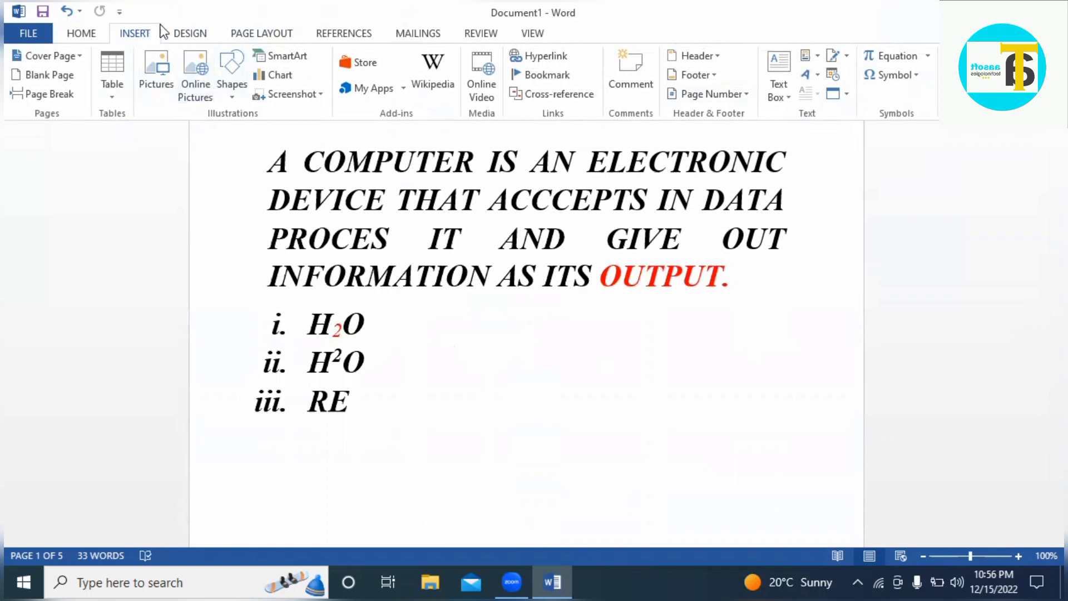
double_click(135, 31)
left_click(135, 31)
left_click(791, 85)
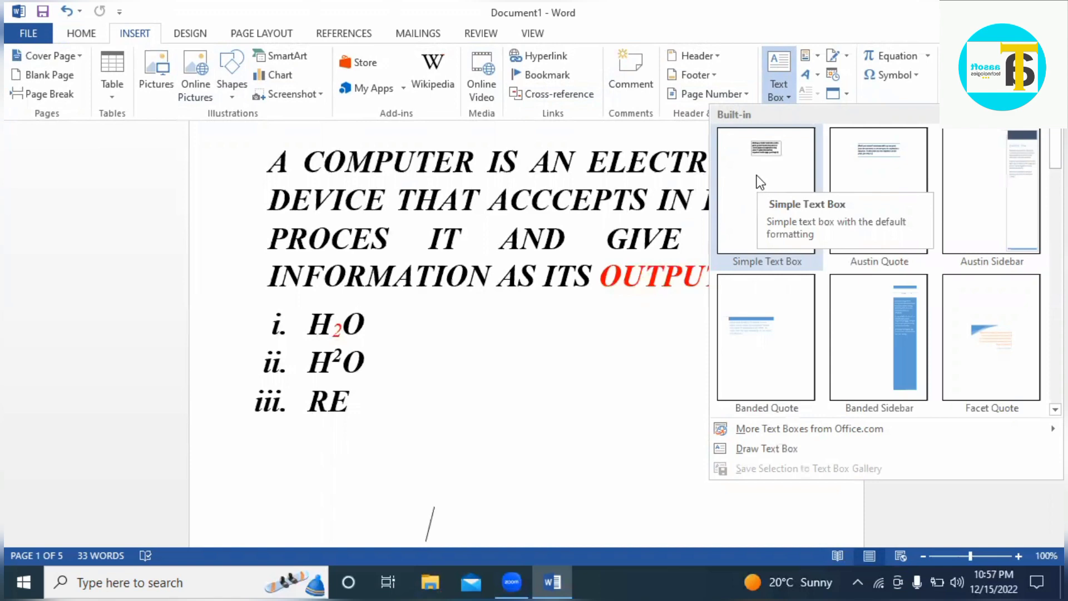
left_click(774, 194)
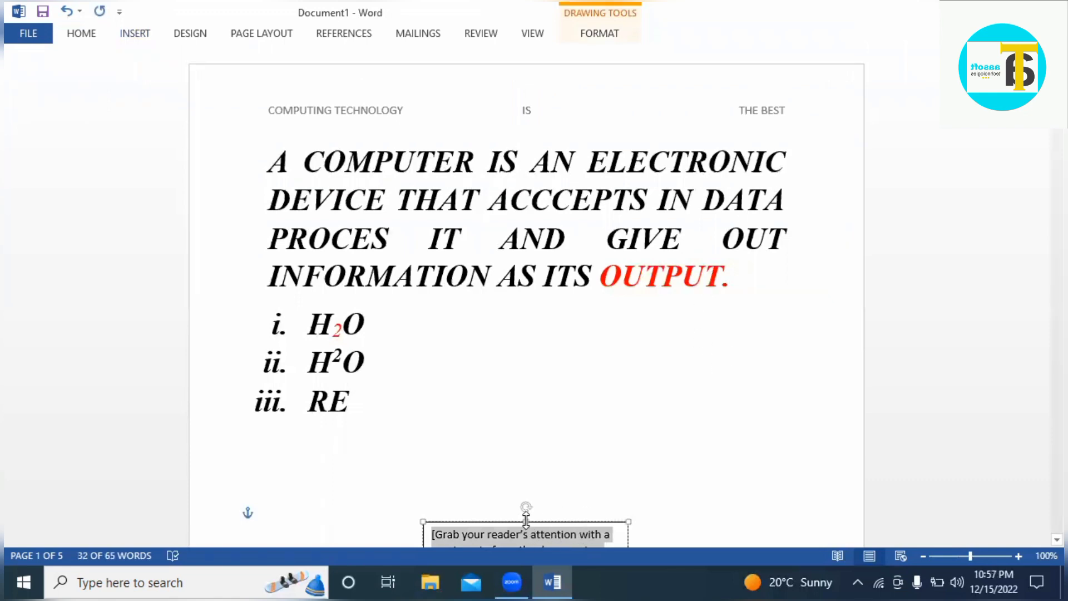
- Extend the text box's upper edge to just below the paragraph, beside the numbered list, and delete its placeholder text
left_click_drag(525, 520, 636, 288)
left_click(589, 405)
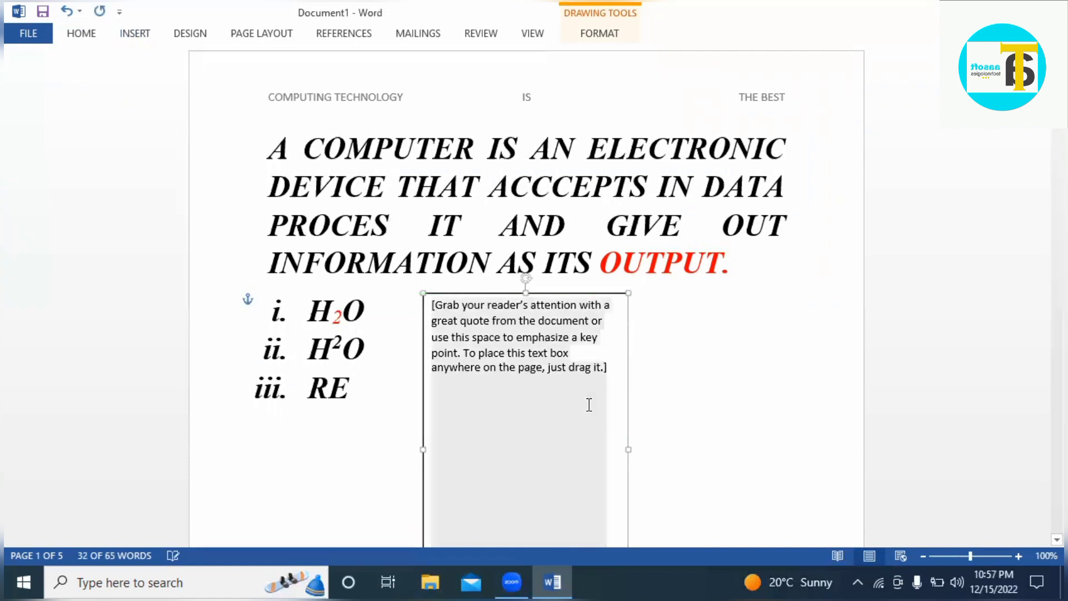
key("Delete")
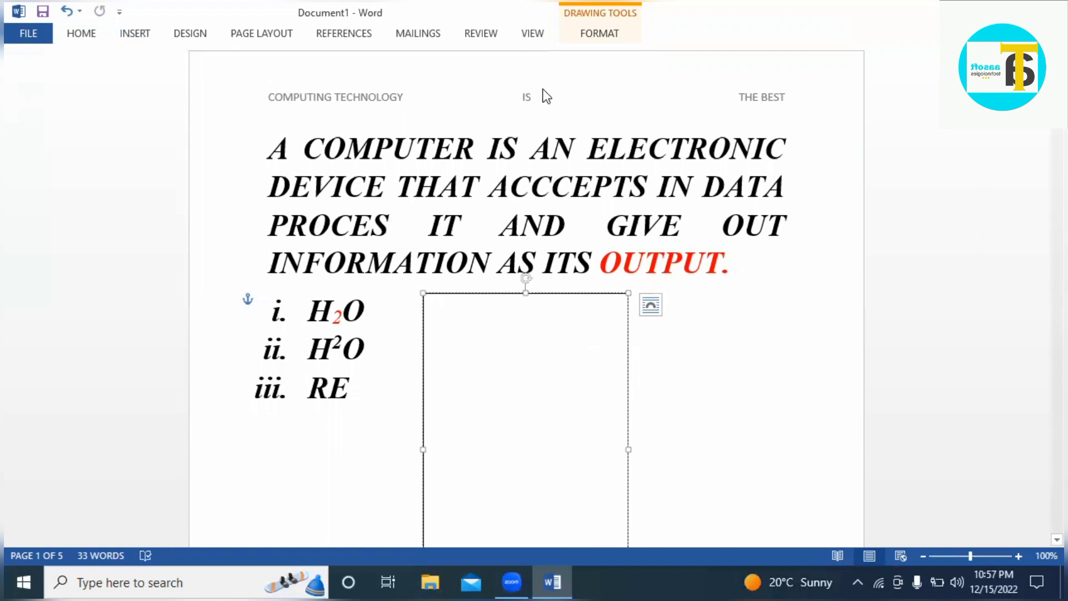
left_click(898, 70)
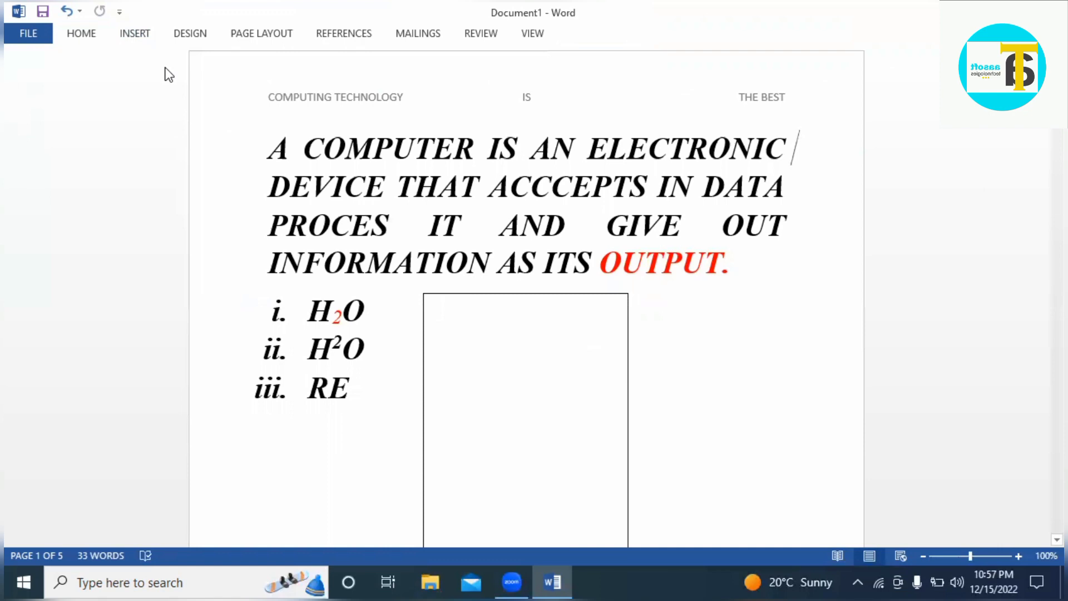
left_click(258, 166)
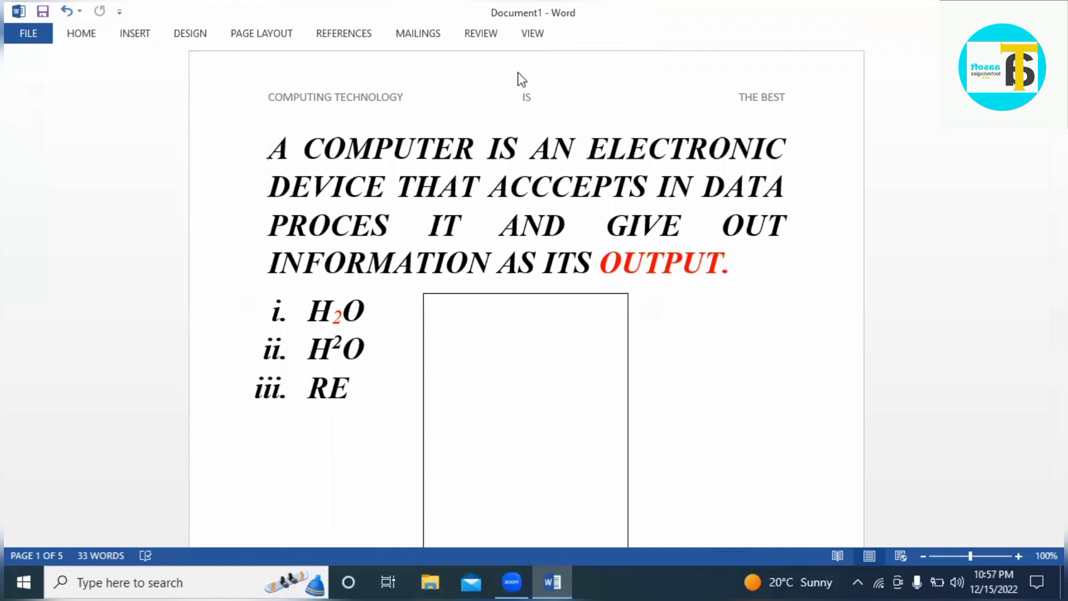
- Fill the empty text box with several lines of filler letters: a few I's, a run of J's, a K and many G's
left_click(474, 323)
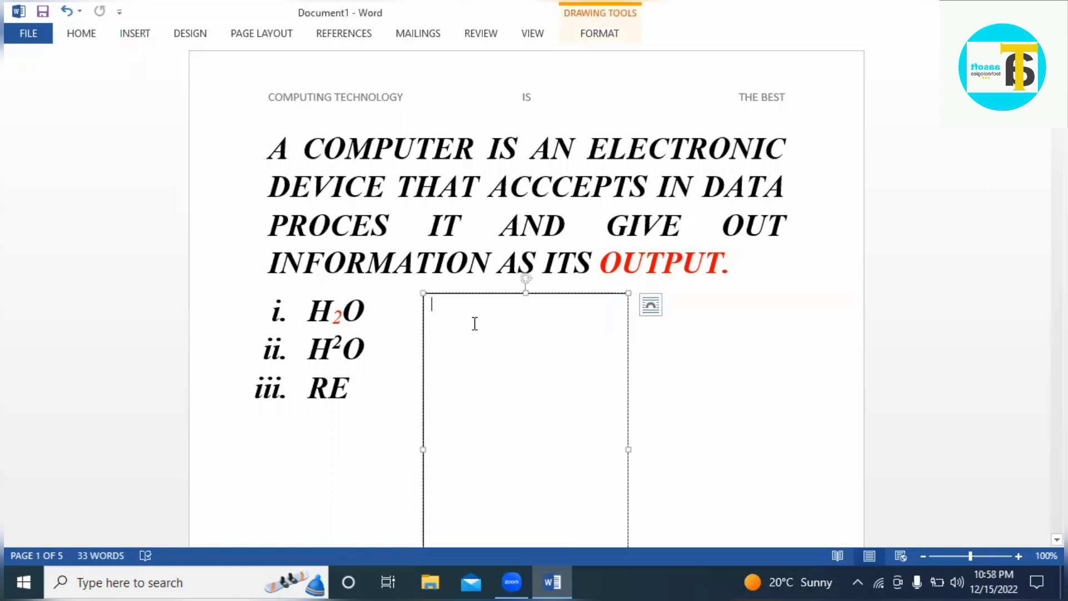
type("IIIJ")
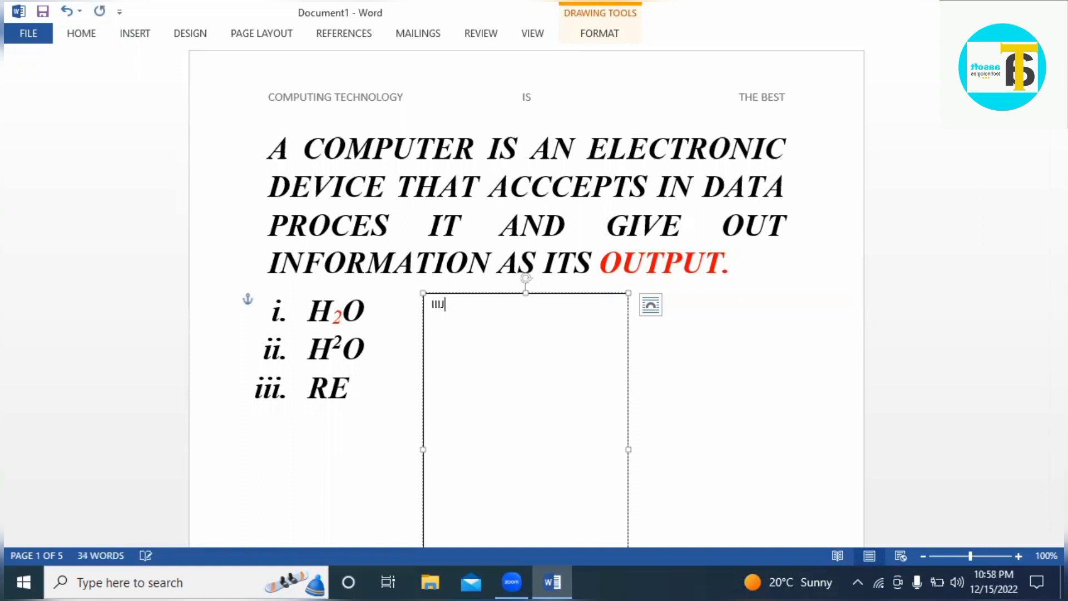
type("JJJJJJJJJJJJJKGGGGGGGGGG")
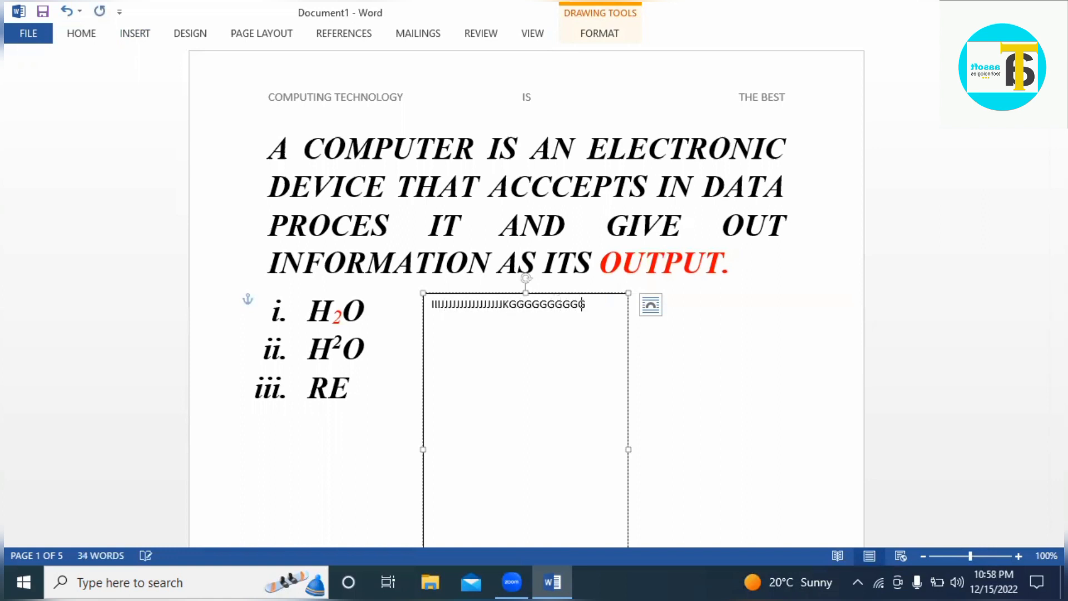
type("GGGGGGGGGGGGGGGGGGGGGGGGGGGGGGGGGGGGGGGGGGGGGGGGGGGGGGGGGGGGGGGGGG")
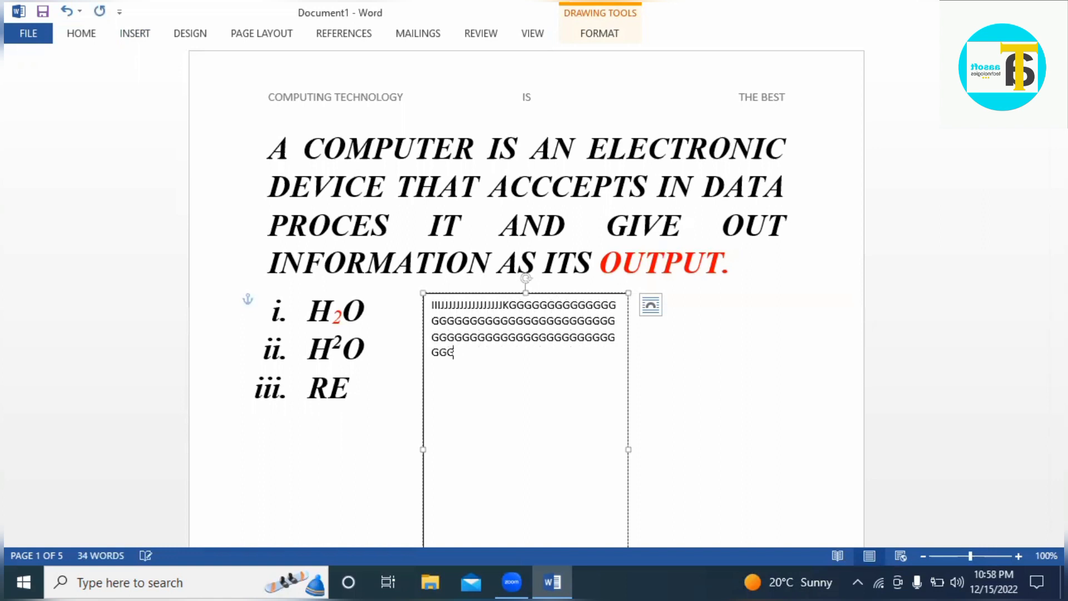
type("GGGGGGGGGGGGGGGGGGGGGGGGGGGGGGGGGGGGGGGGGGGGGGGGGGGGGGGGGGGGGGGGGGGGGGGGGGG")
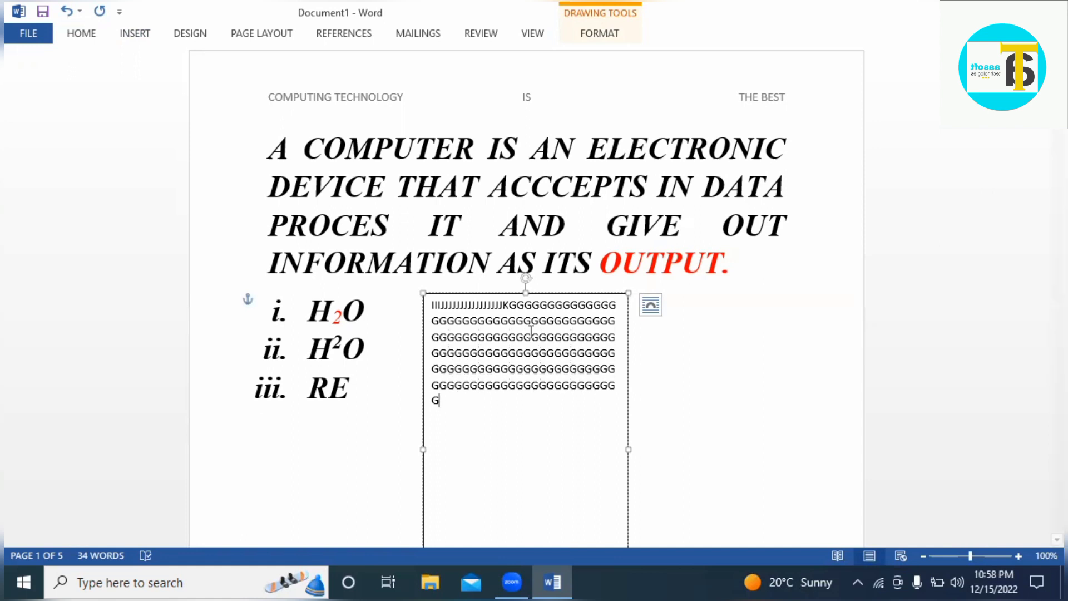
- Delete the last several lines of filler G's from the text box on the first page
key("BackSpace")
key("BackSpace")
key("BackSpace")
key("BackSpace")
key("BackSpace")
key("BackSpace")
key("BackSpace")
key("BackSpace")
key("BackSpace")
key("BackSpace")
key("BackSpace")
key("BackSpace")
key("BackSpace")
key("BackSpace")
key("BackSpace")
key("BackSpace")
key("BackSpace")
key("BackSpace")
key("BackSpace")
key("BackSpace")
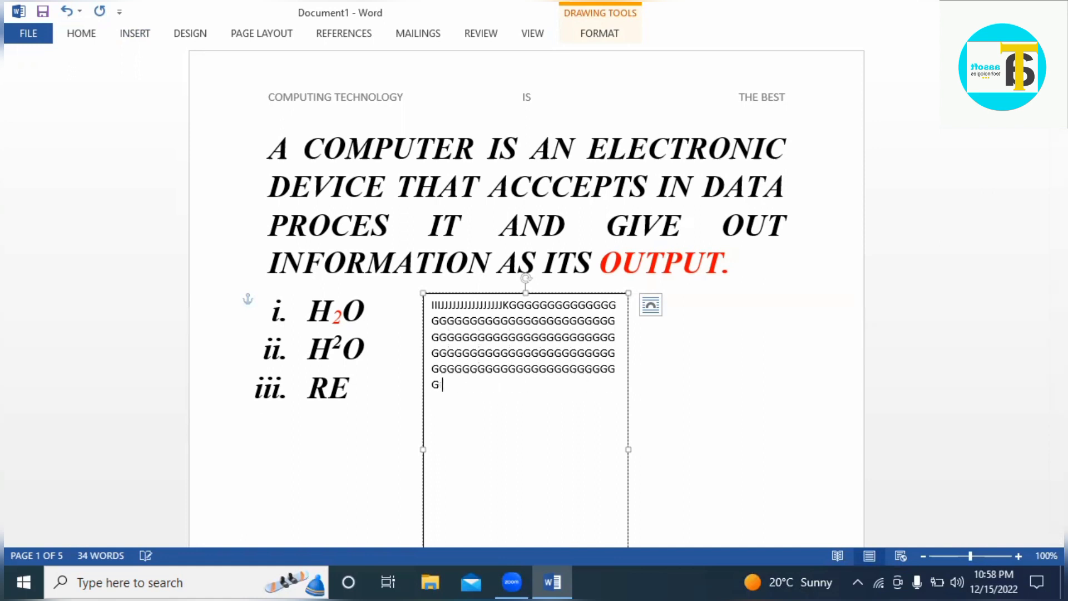
key("BackSpace")
key("BackSpace")
key("BackSpace")
key("BackSpace")
key("BackSpace")
key("BackSpace")
key("BackSpace")
key("BackSpace")
key("BackSpace")
key("BackSpace")
key("BackSpace")
key("BackSpace")
key("BackSpace")
key("BackSpace")
key("BackSpace")
key("BackSpace")
key("BackSpace")
key("BackSpace")
key("BackSpace")
key("BackSpace")
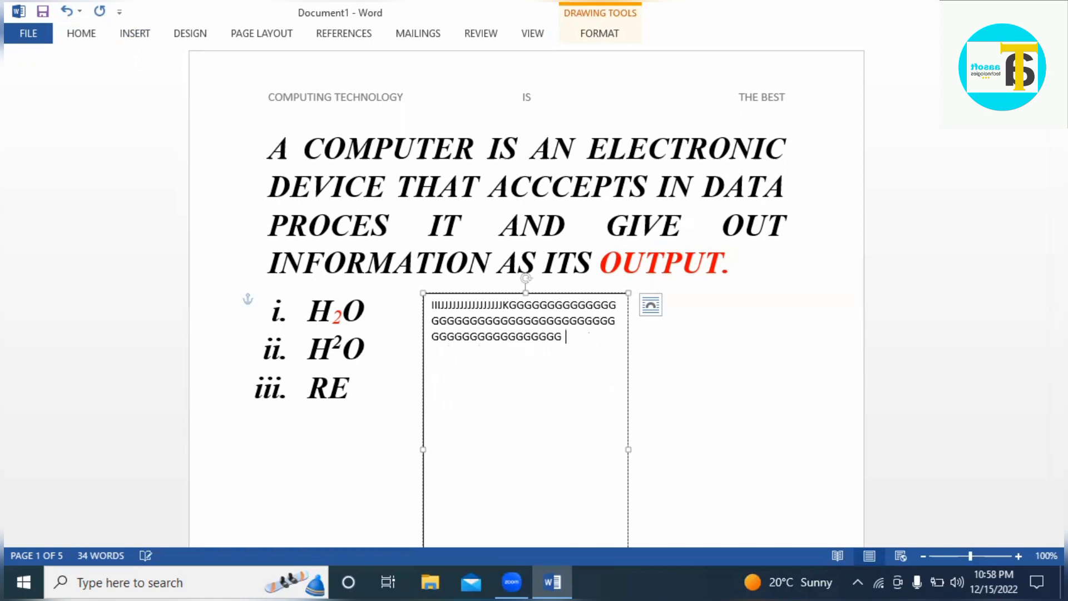
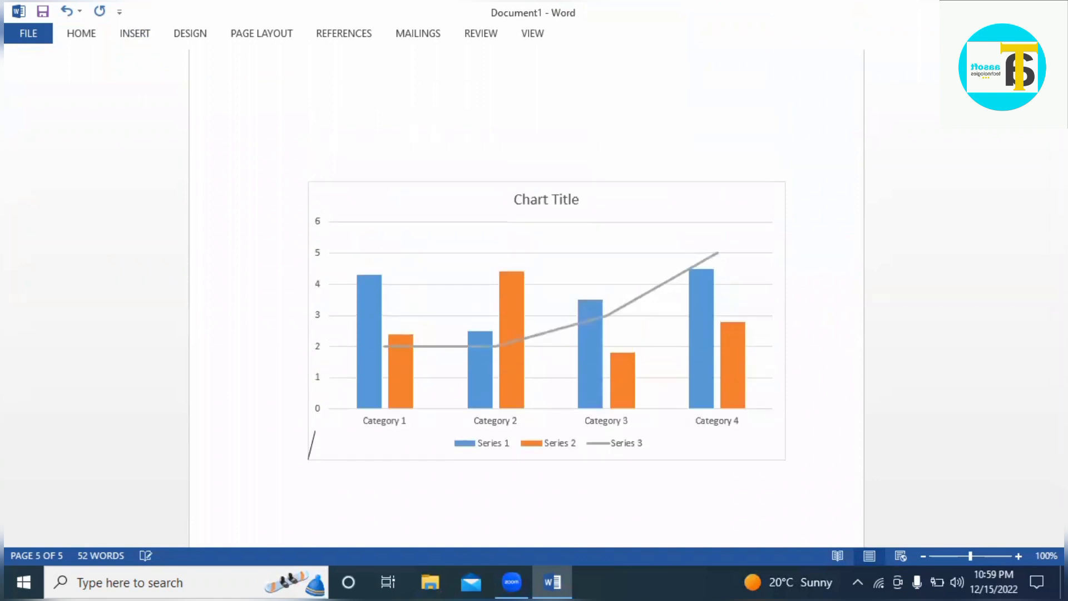
- Insert the built-in Binomial Theorem equation on page 5, above the chart
scroll(240, 193, "down", 1)
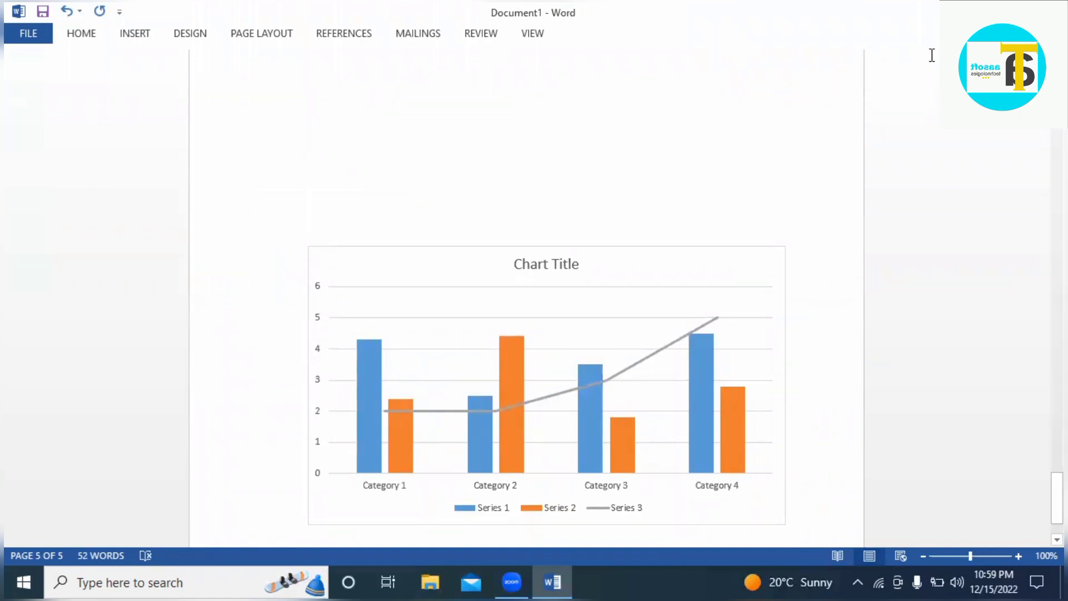
left_click(134, 35)
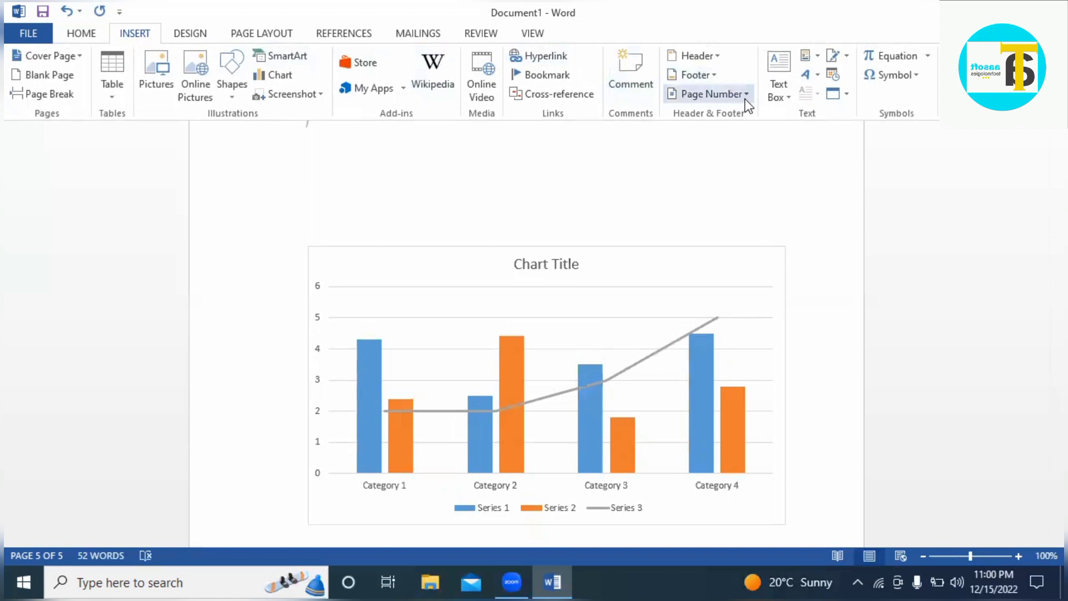
left_click(928, 56)
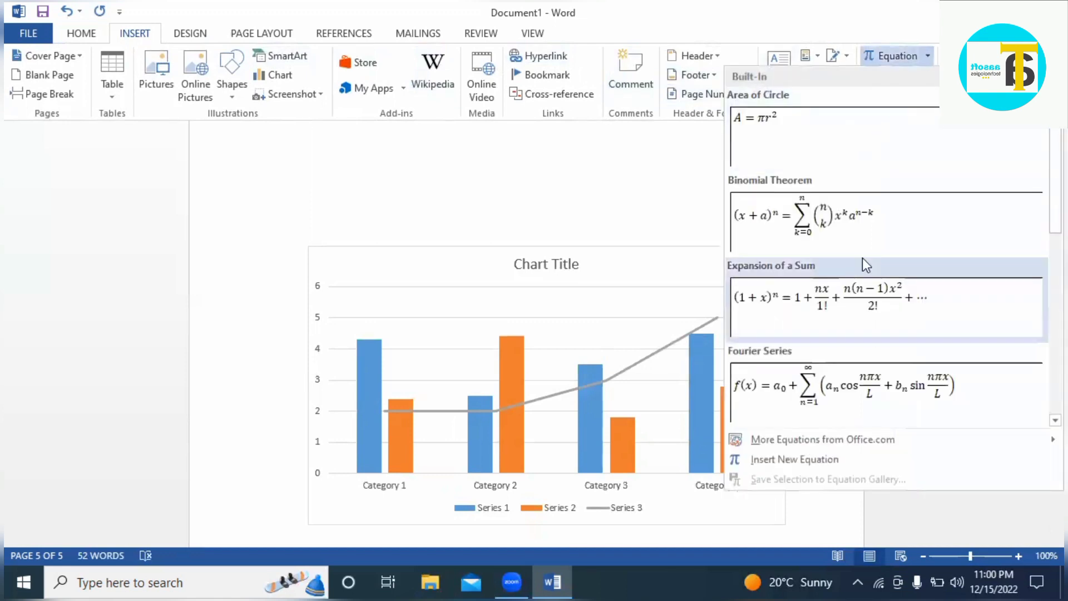
left_click(846, 231)
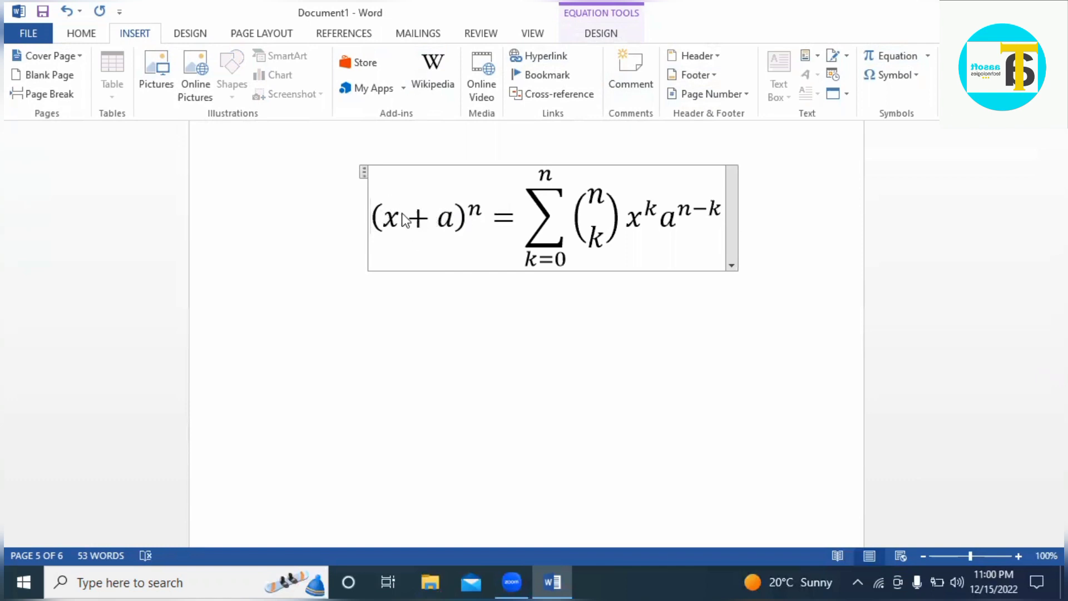
left_click(732, 263)
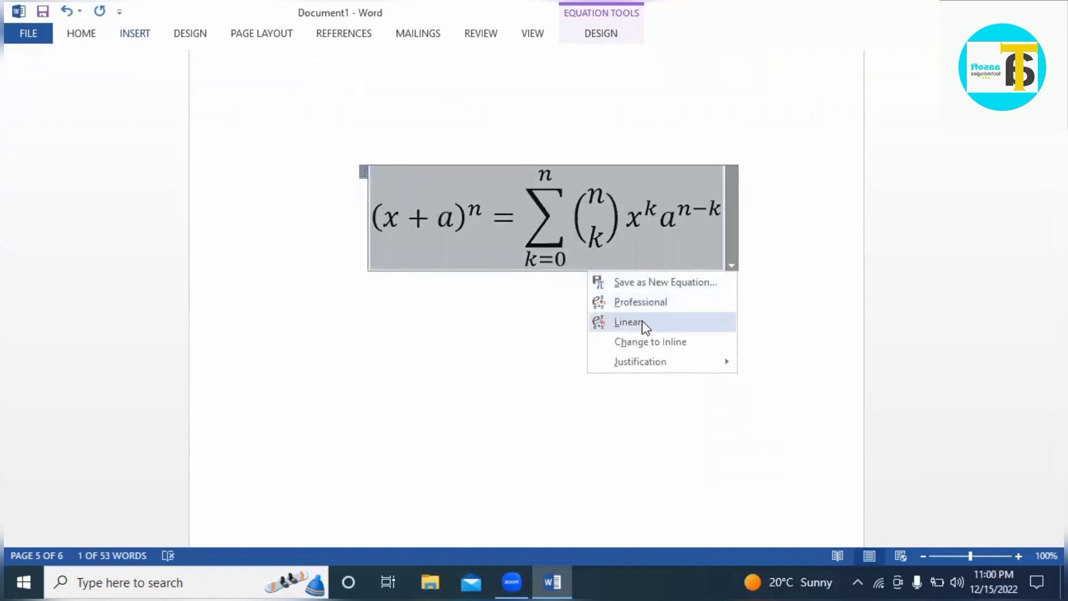
left_click(452, 337)
left_click(499, 331)
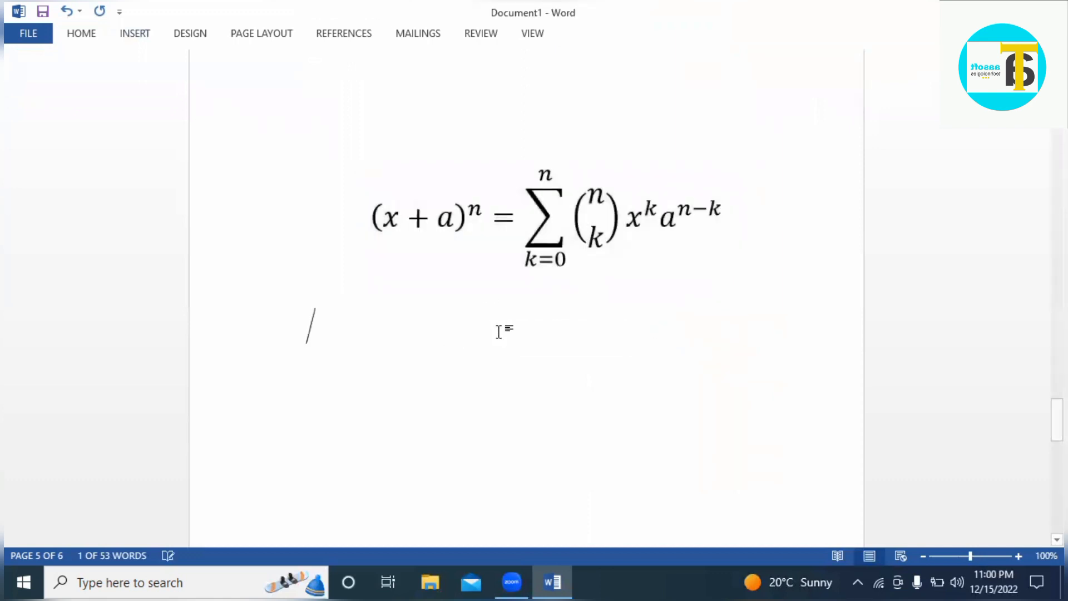
- Replace the exponent of the bracketed term on the equation's left side with a lowercase m
left_click(591, 245)
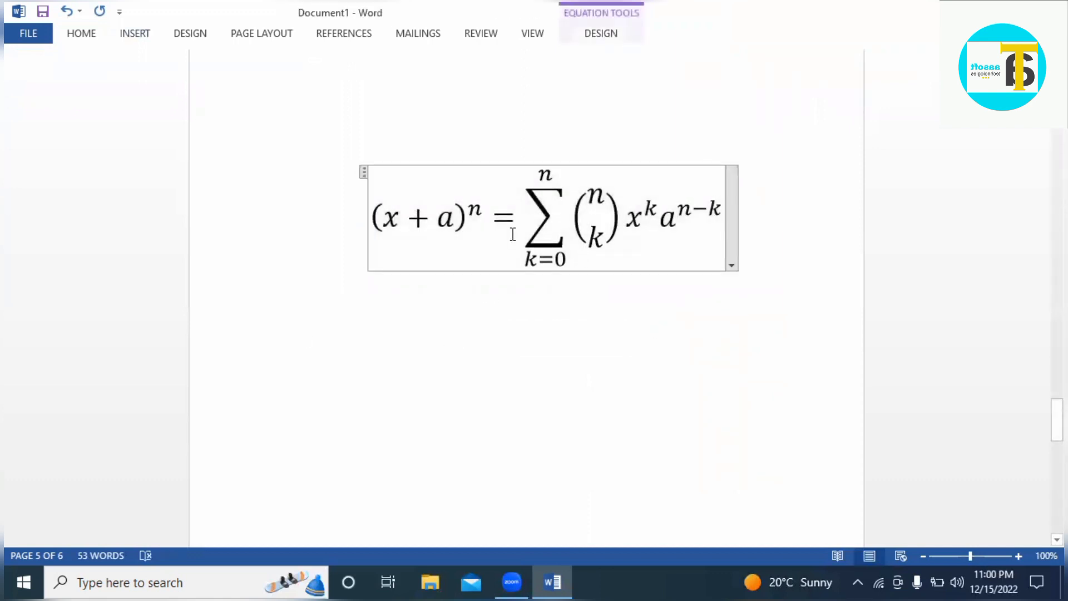
left_click(482, 211)
key("BackSpace")
type("M")
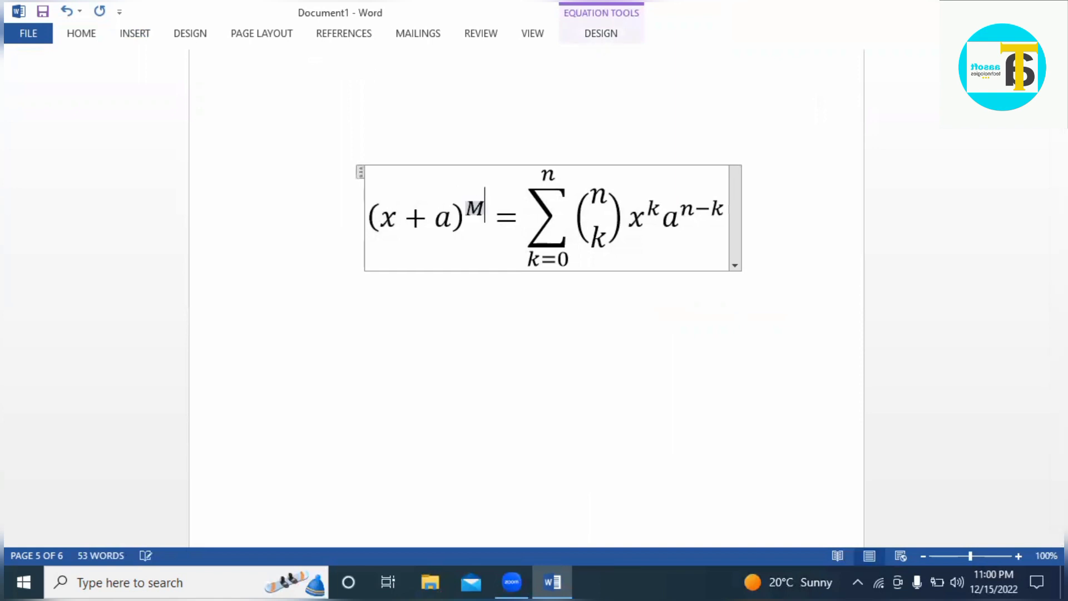
key("BackSpace")
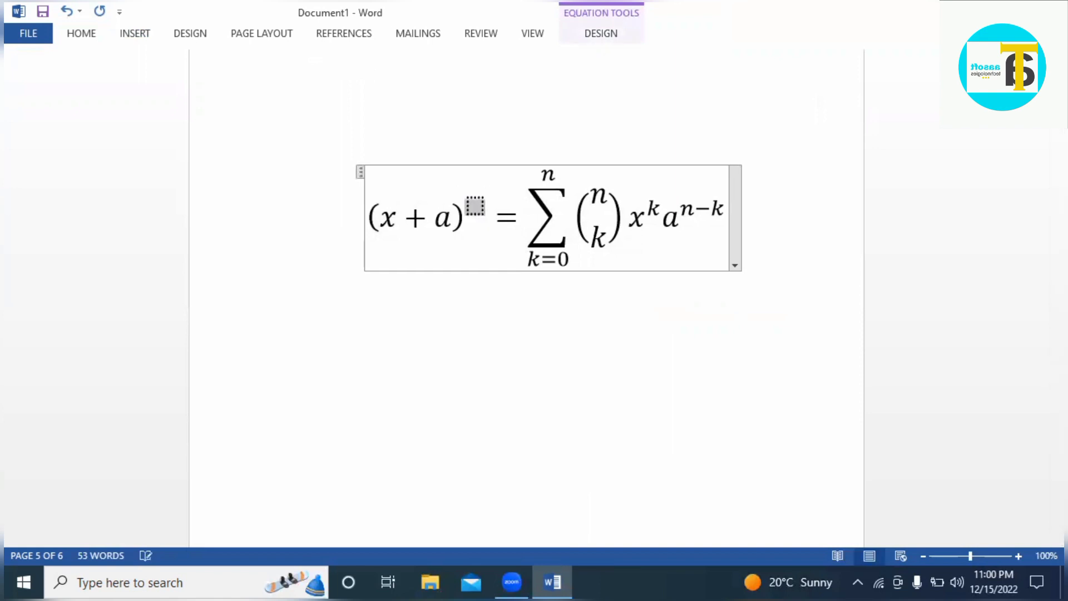
type("m")
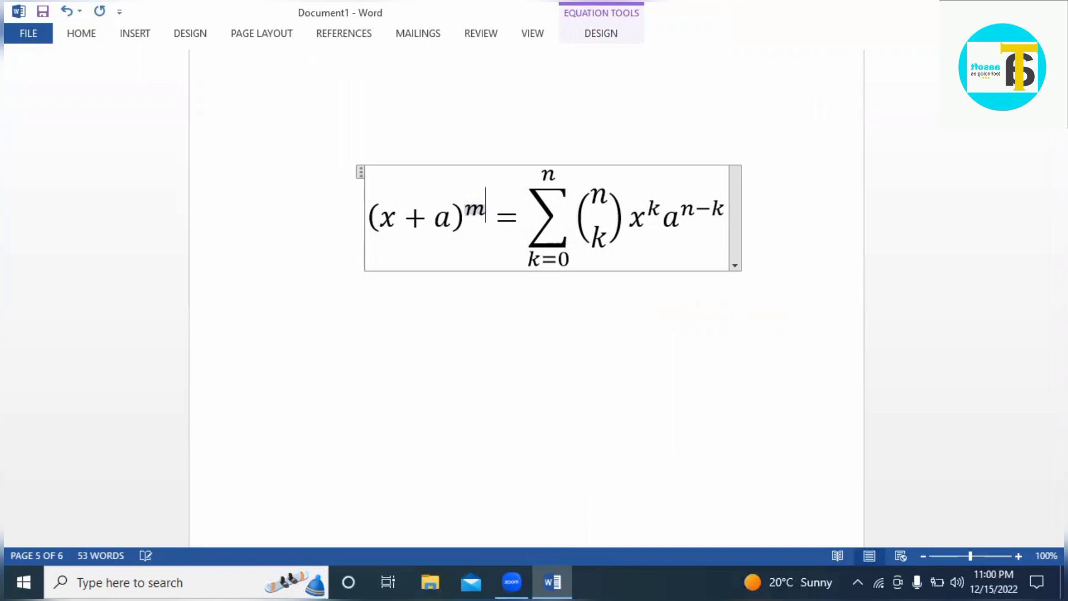
- Change the bracketed term of the equation to d + e
left_click(447, 218)
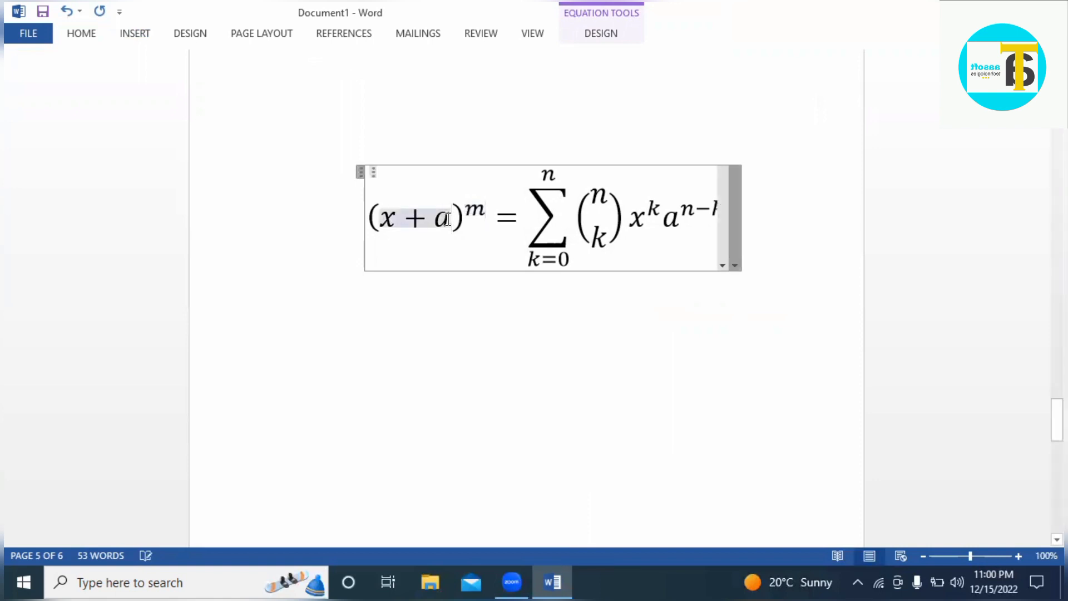
key("BackSpace")
type("e")
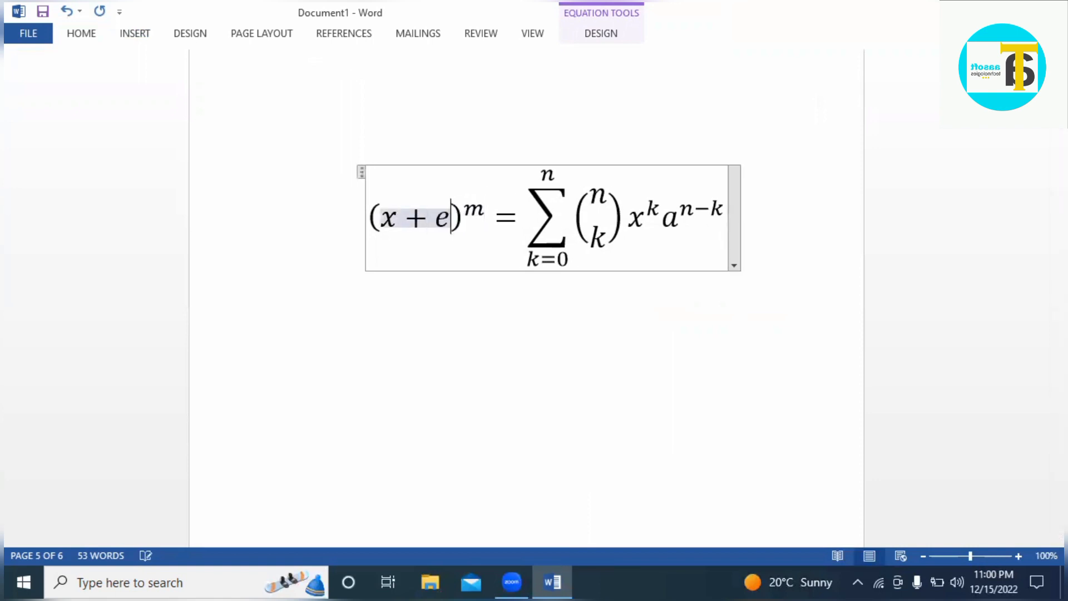
left_click(398, 217)
key("BackSpace")
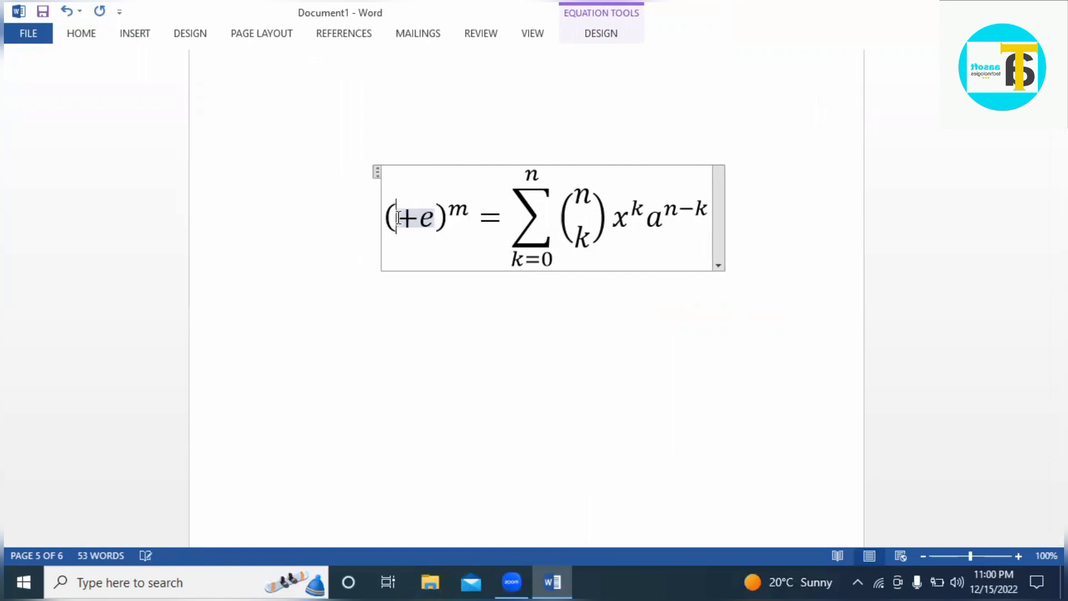
type("d")
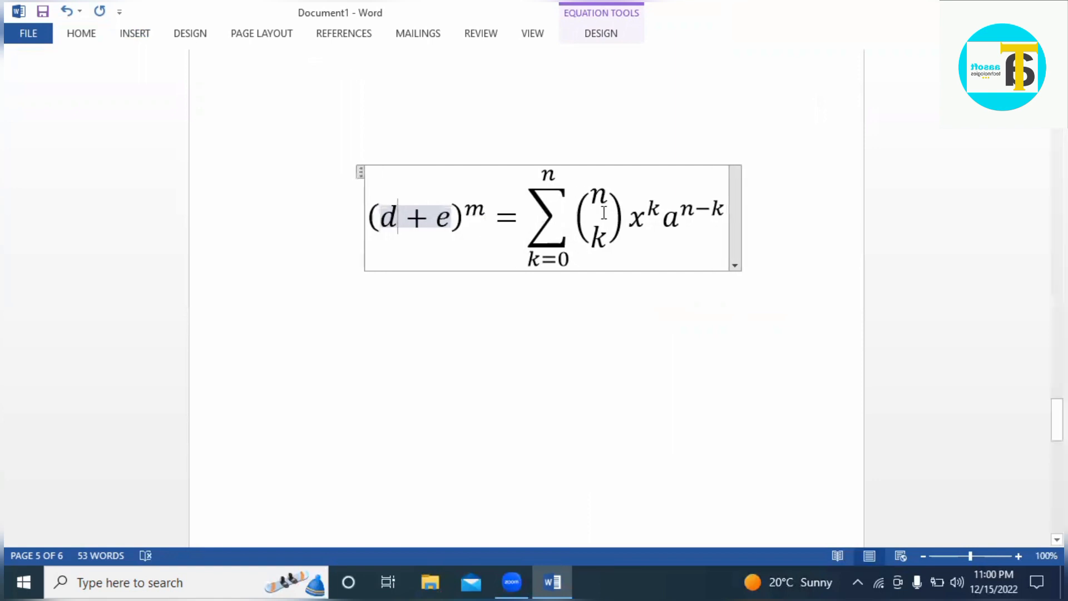
- Set the summation's upper limit to y and its lower limit to k=5
left_click(563, 181)
key("BackSpace")
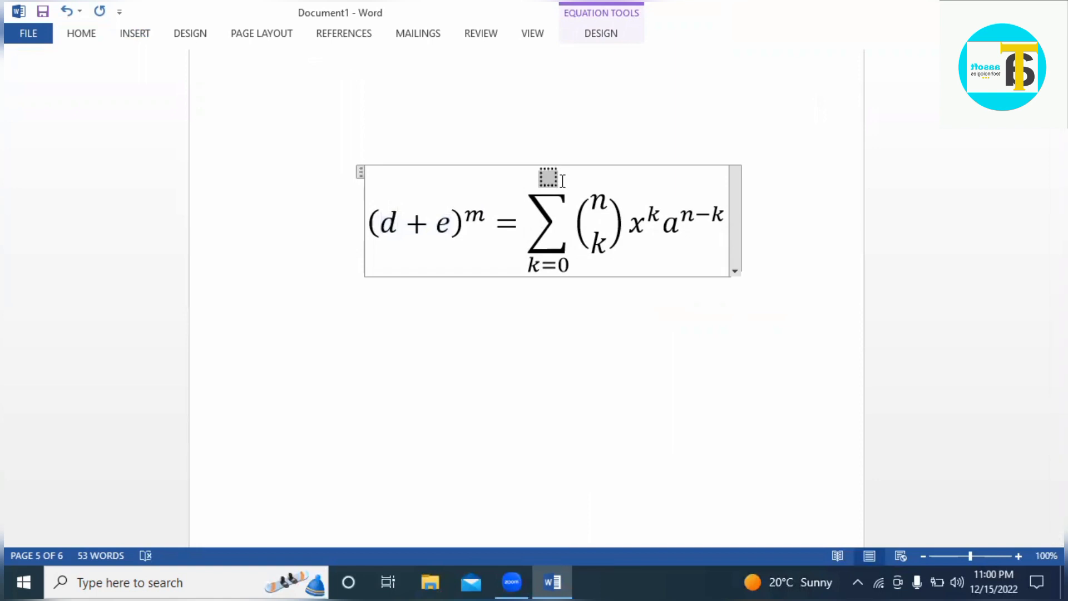
type("y")
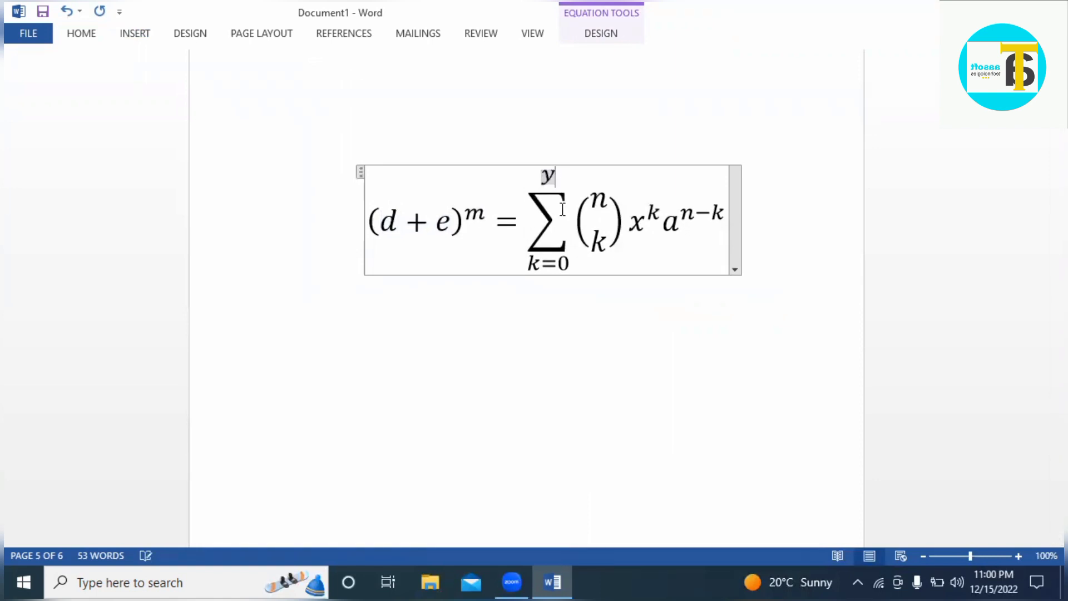
left_click(568, 265)
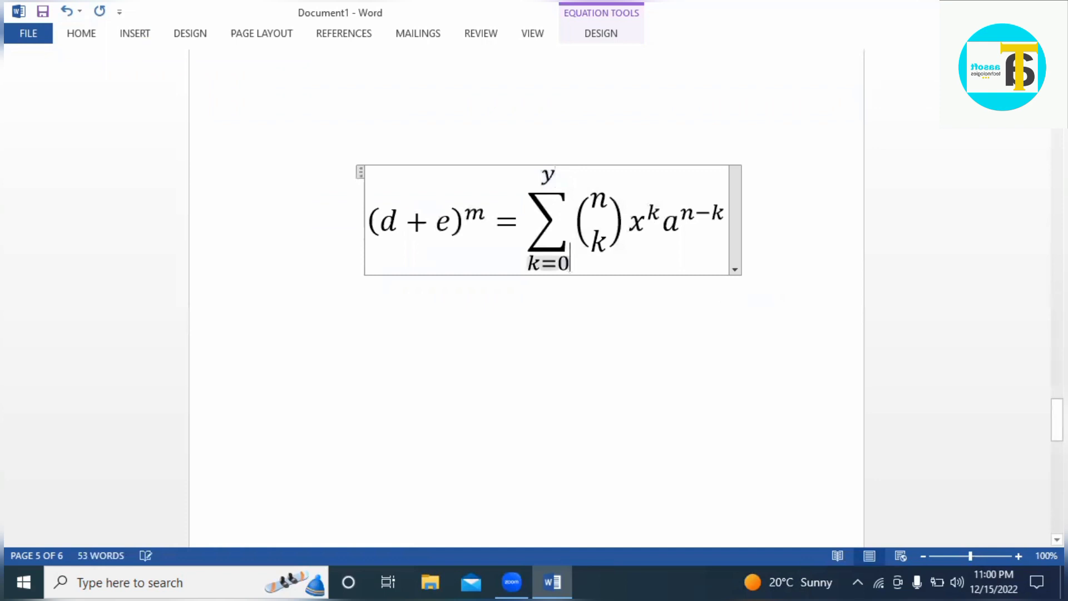
key("BackSpace")
type("5")
left_click(664, 208)
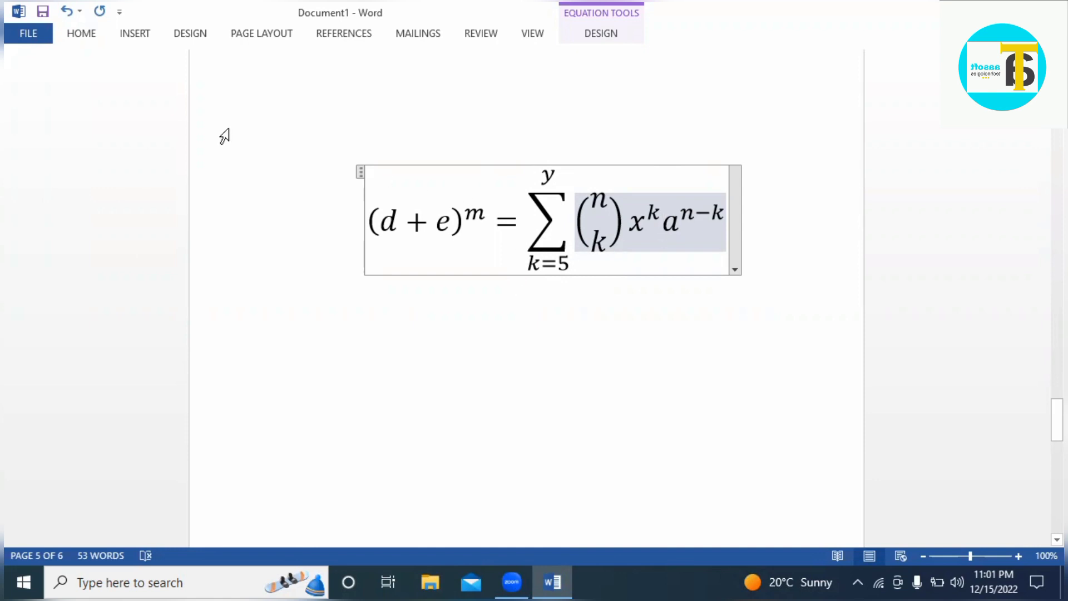
left_click(136, 34)
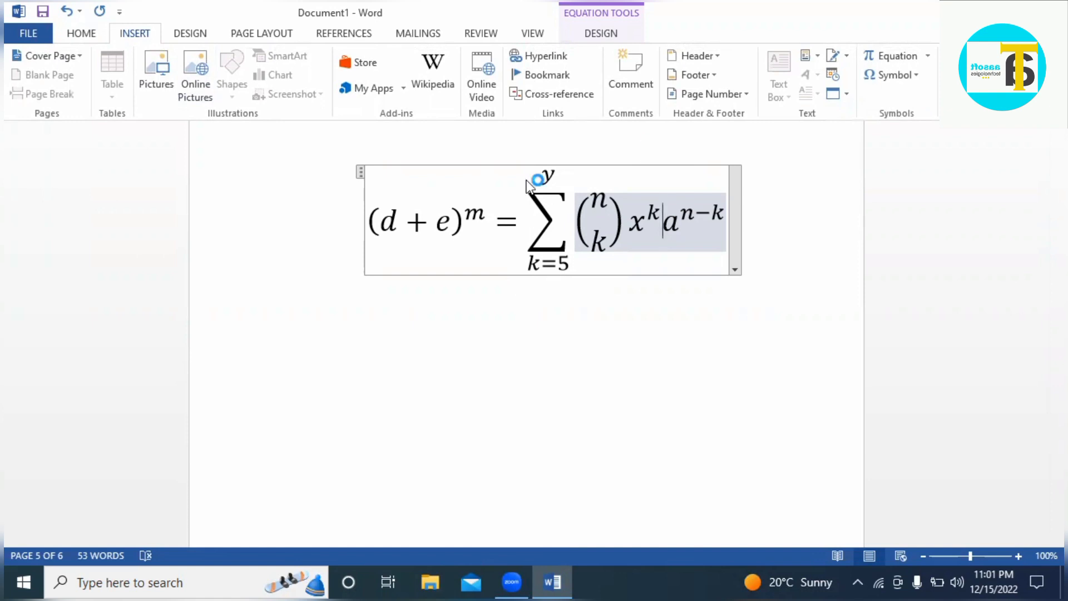
left_click(198, 34)
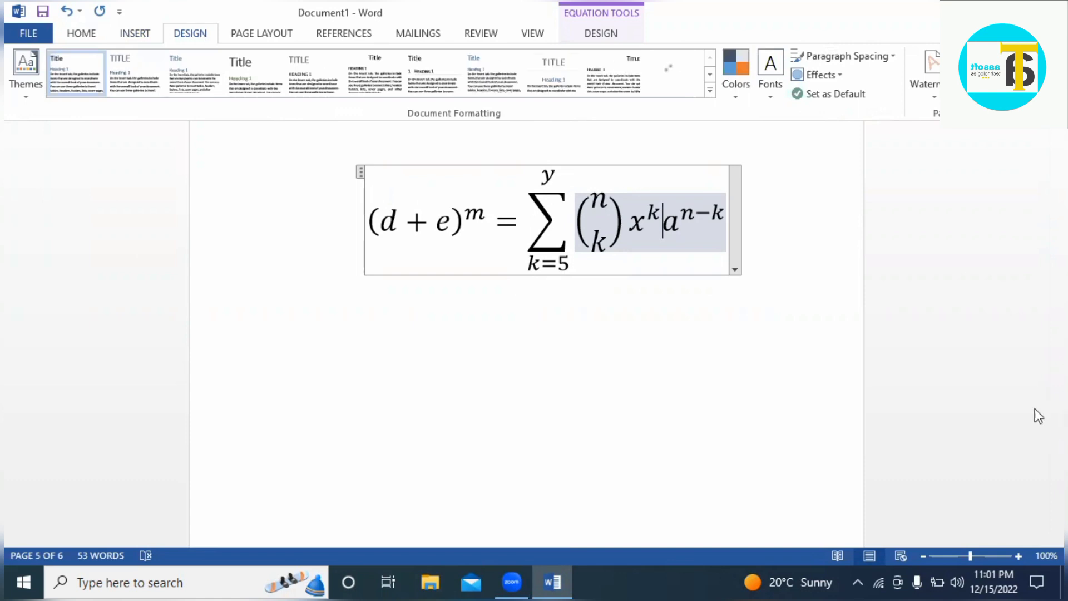
- Insert a page break on page 6 at the end of the document
left_click_drag(1056, 419, 1027, 553)
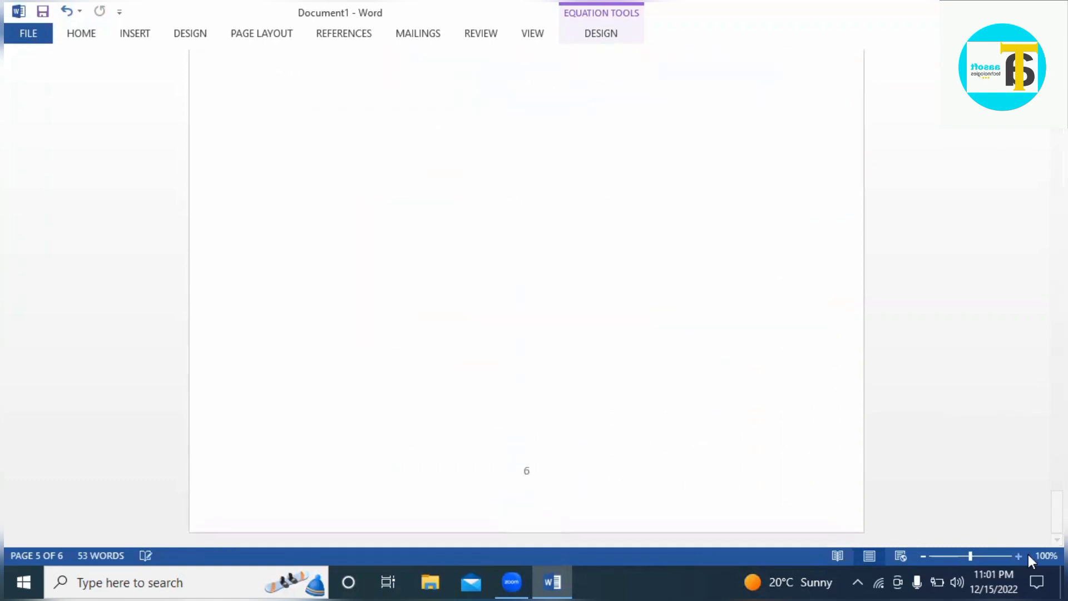
left_click(474, 507)
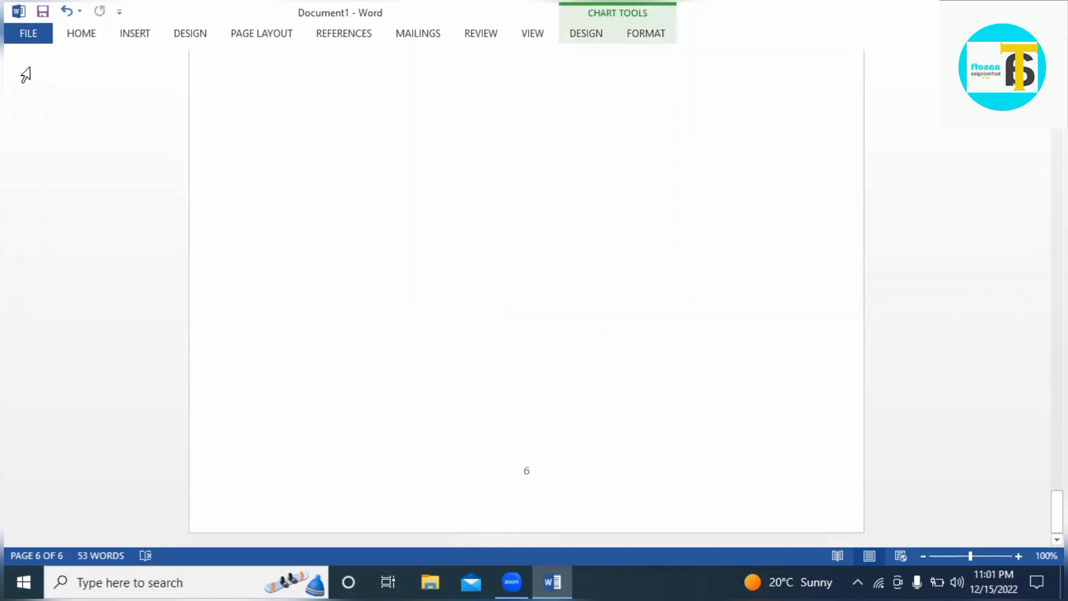
left_click(82, 33)
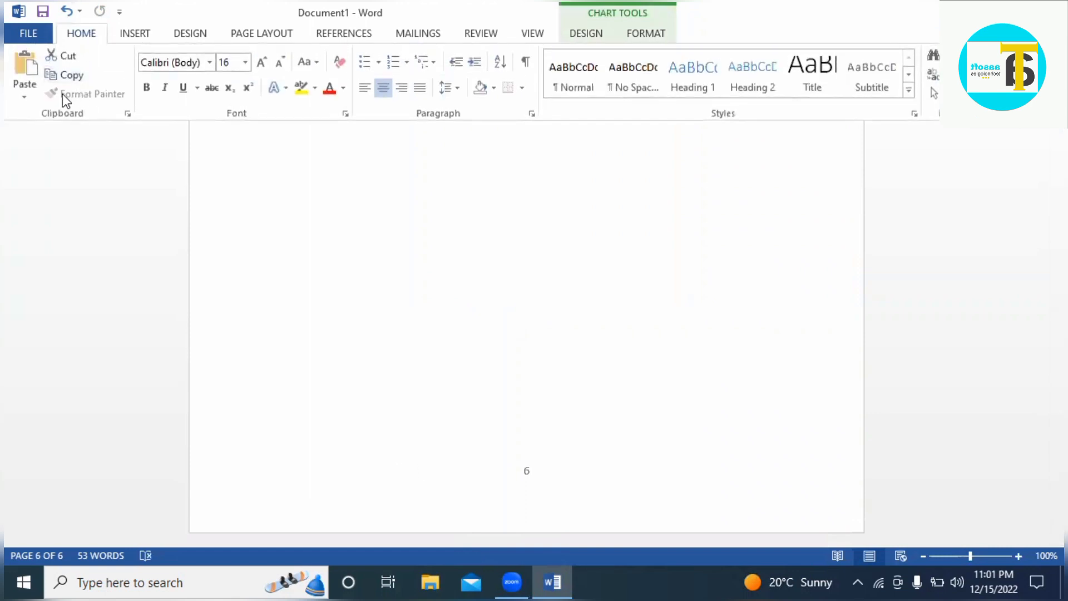
left_click(137, 35)
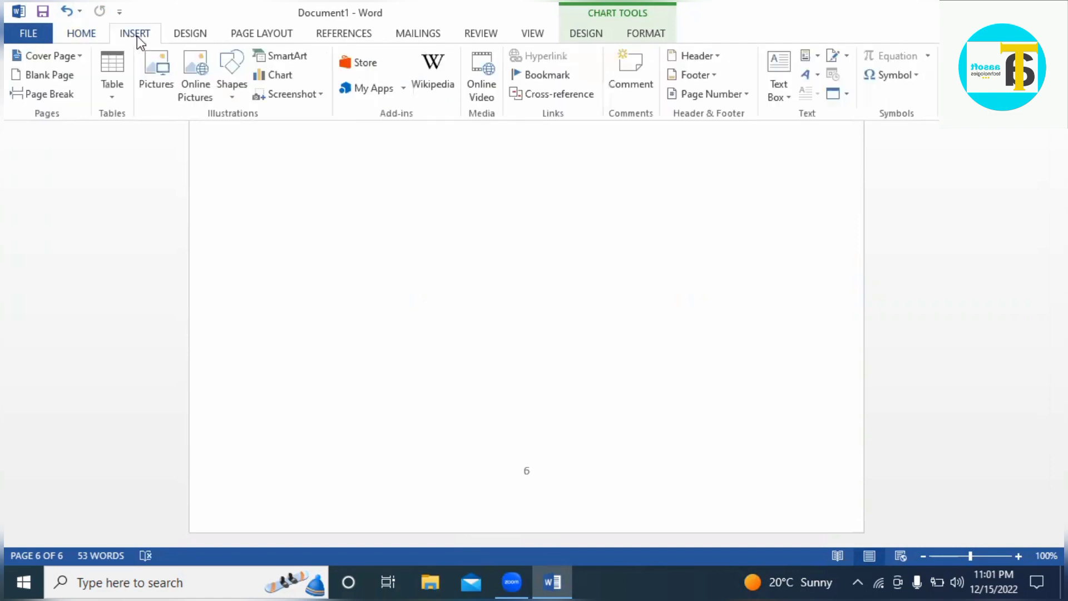
left_click(50, 93)
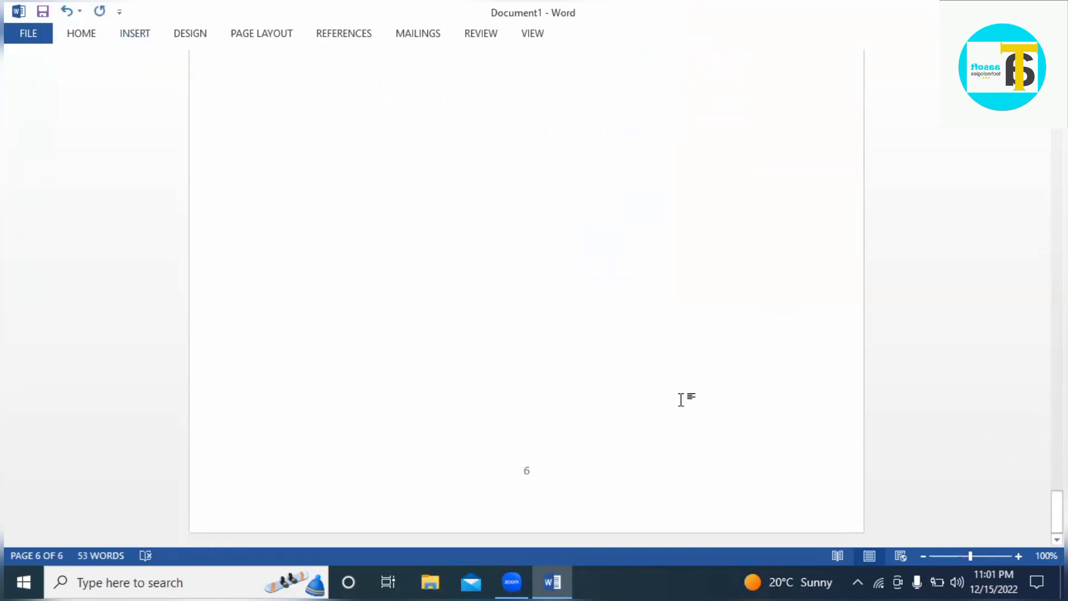
- Apply the Moderate margins preset to the document and set the page orientation to Portrait
left_click(191, 35)
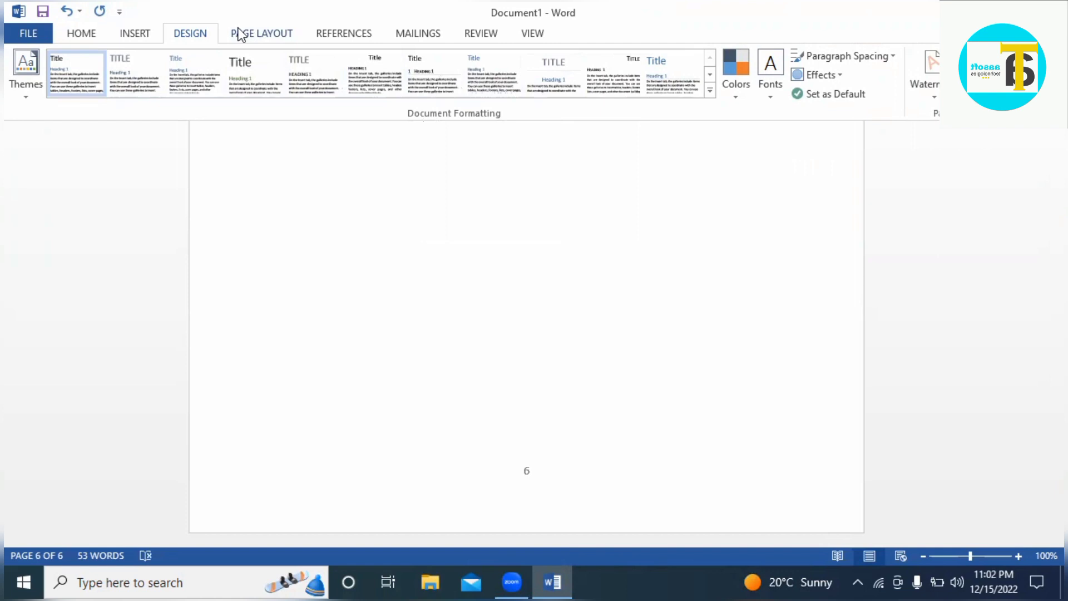
double_click(272, 33)
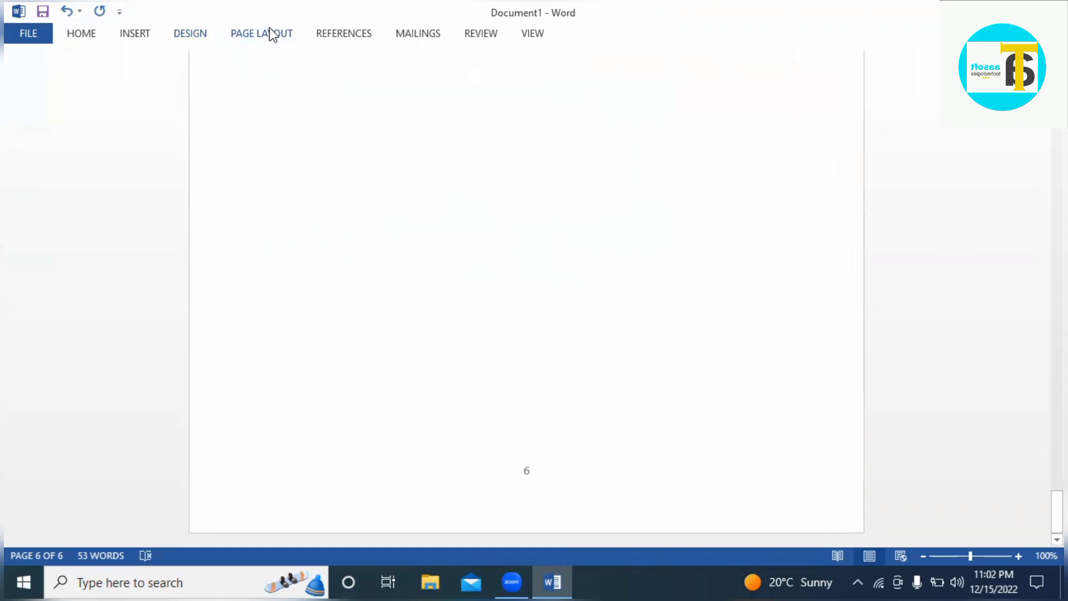
left_click(271, 34)
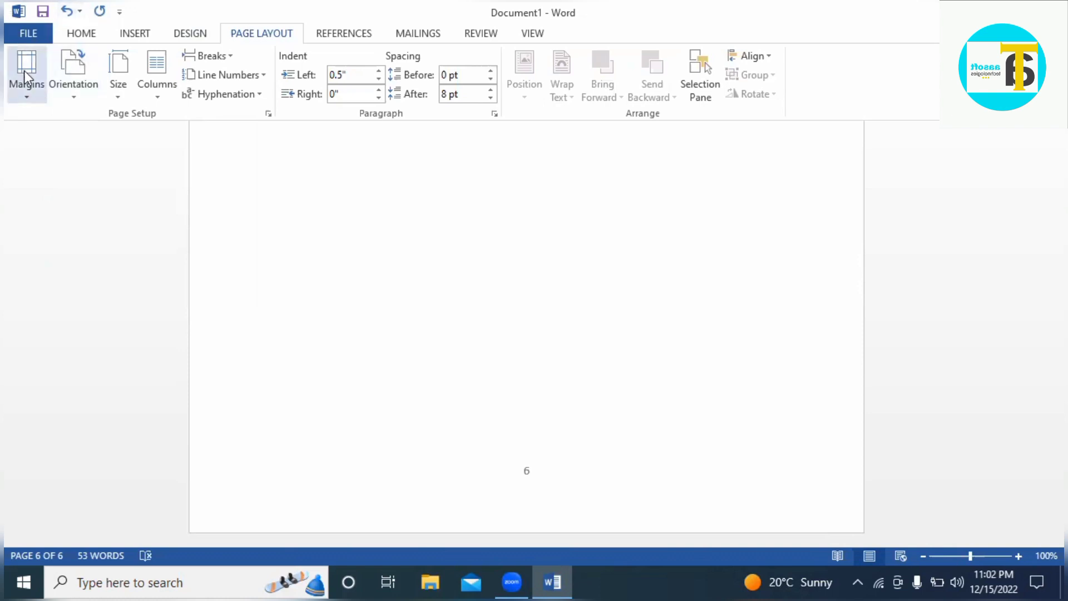
left_click(26, 93)
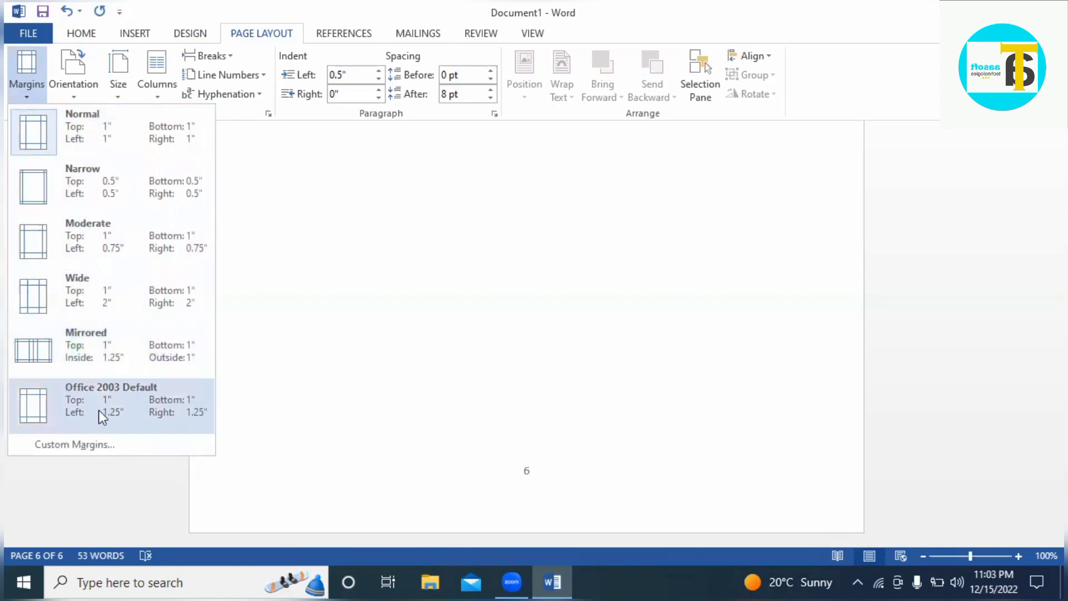
left_click(84, 239)
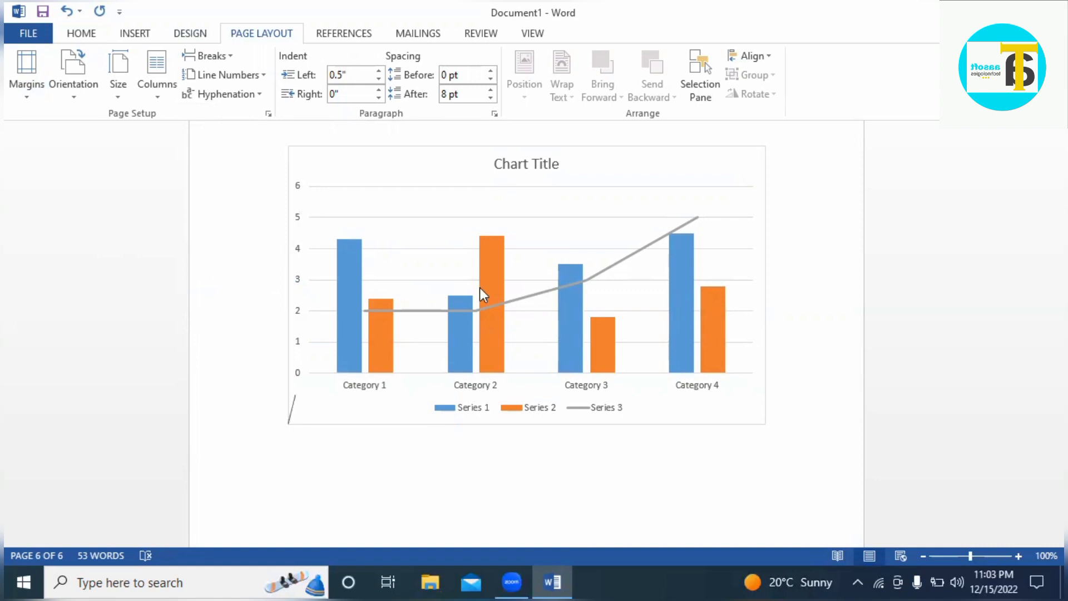
left_click(95, 79)
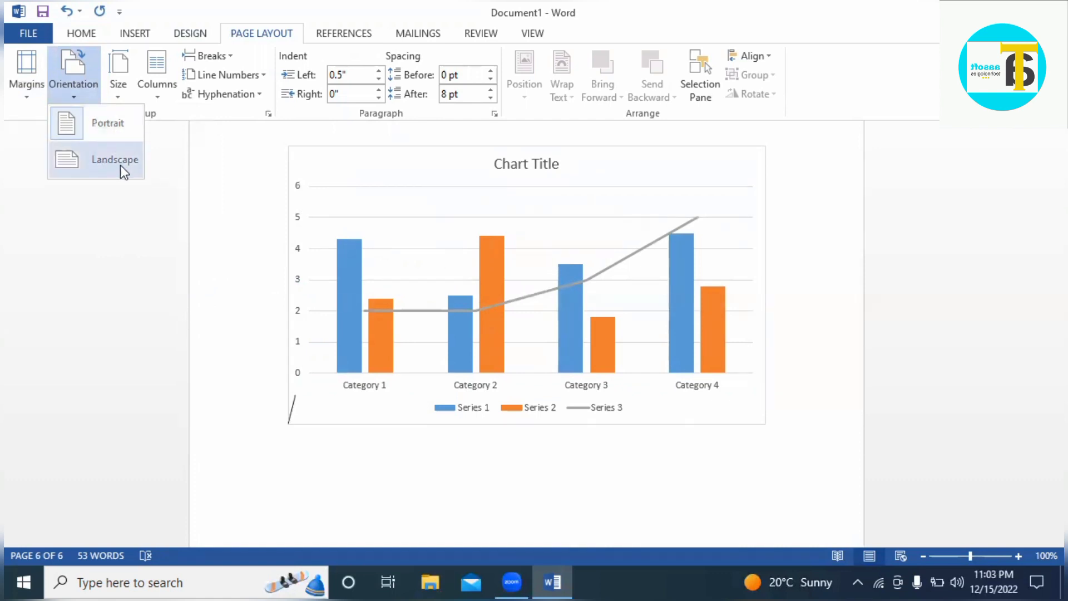
left_click(119, 125)
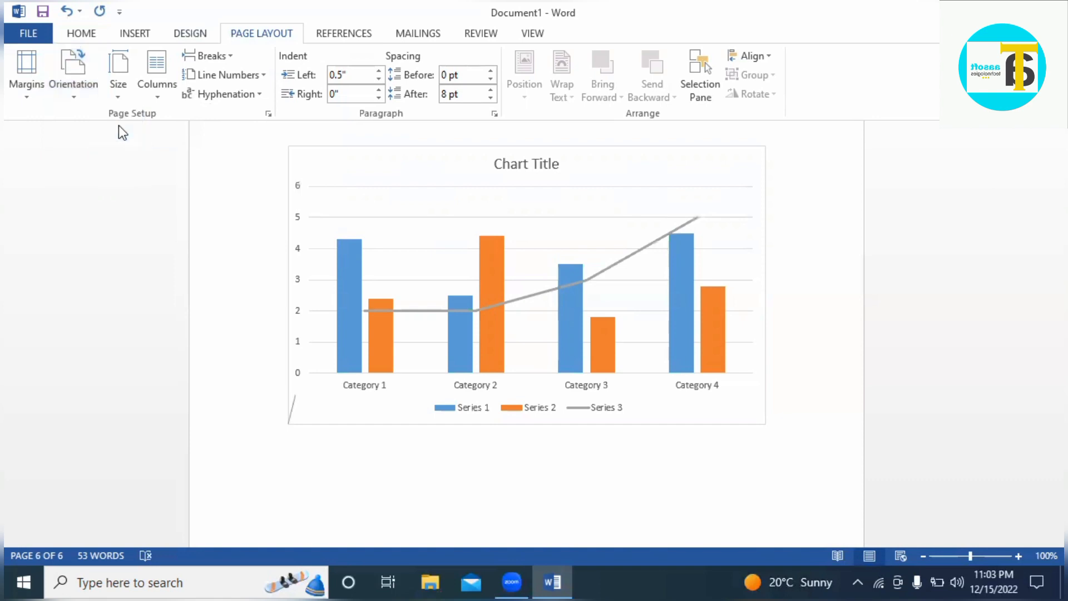
- Set the document's page orientation to Landscape and show the available paper sizes
left_click(81, 81)
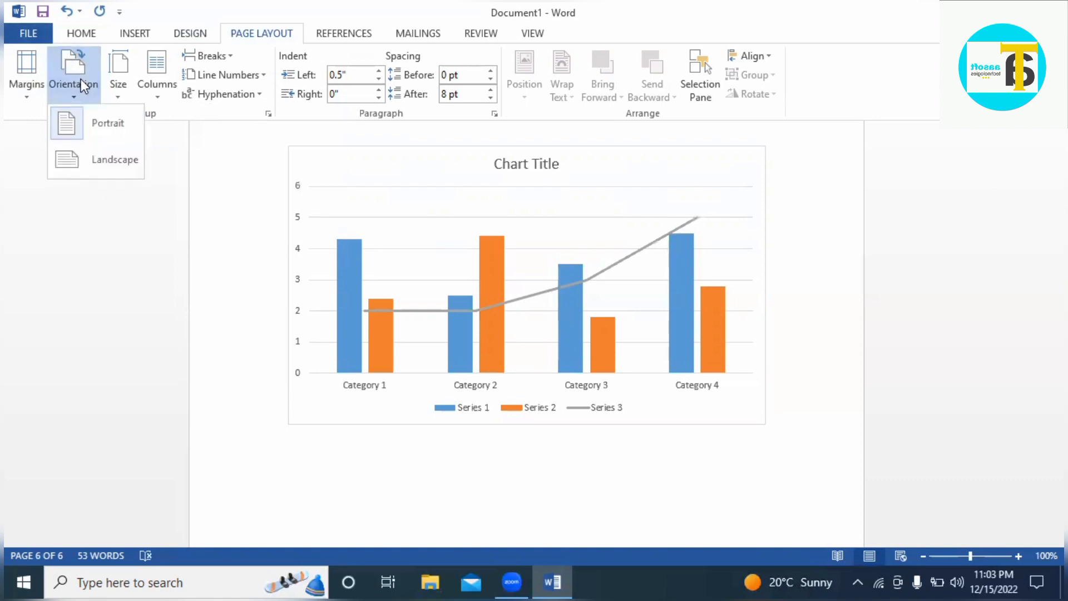
left_click(107, 158)
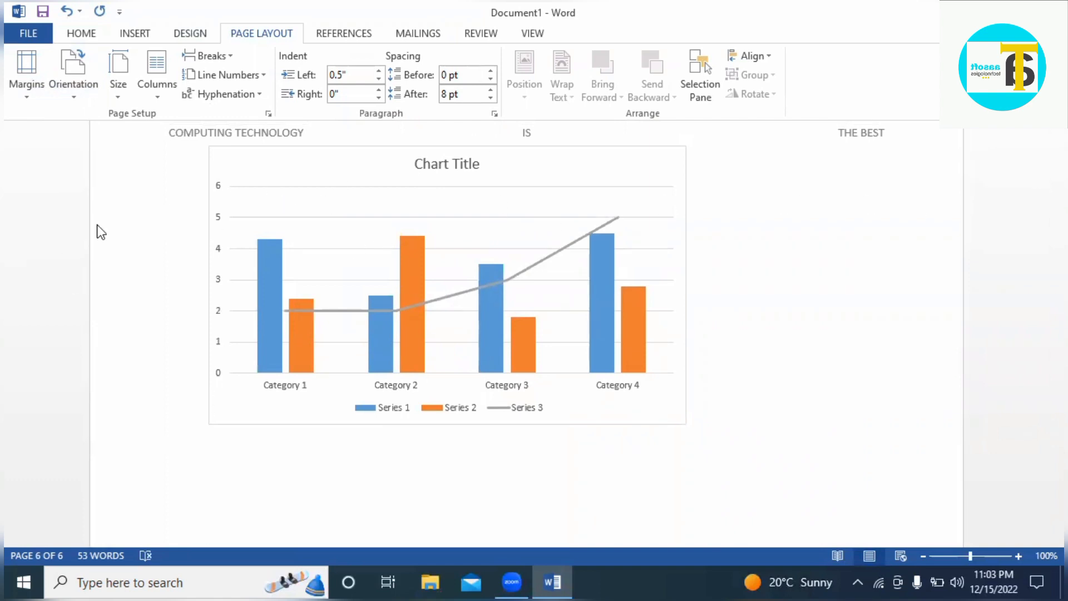
left_click(123, 89)
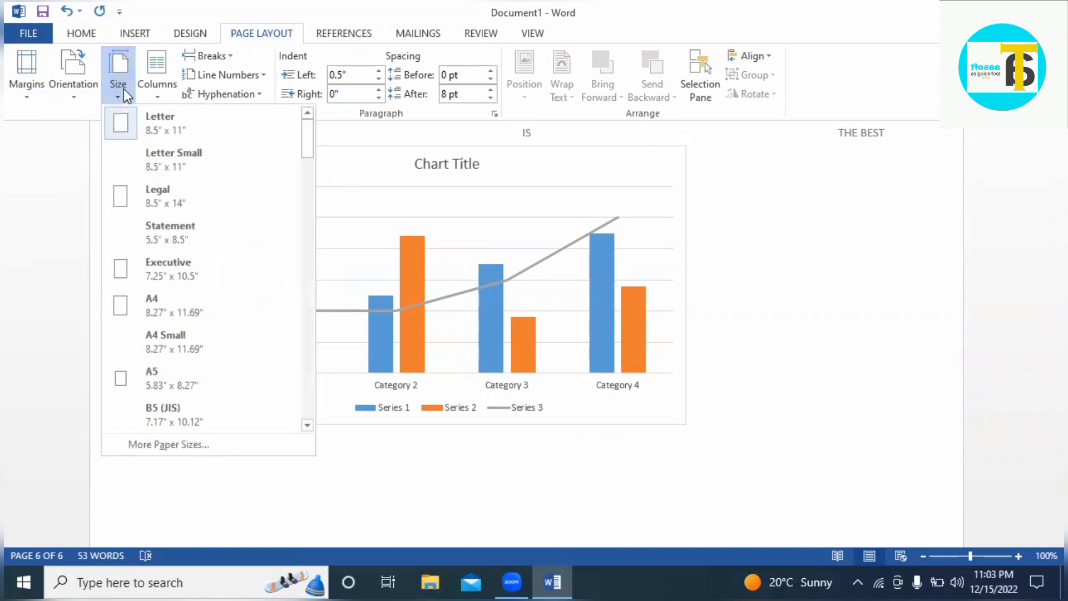
- Lay out the document's content in two columns using the Two preset and review the resulting text flow
left_click(157, 72)
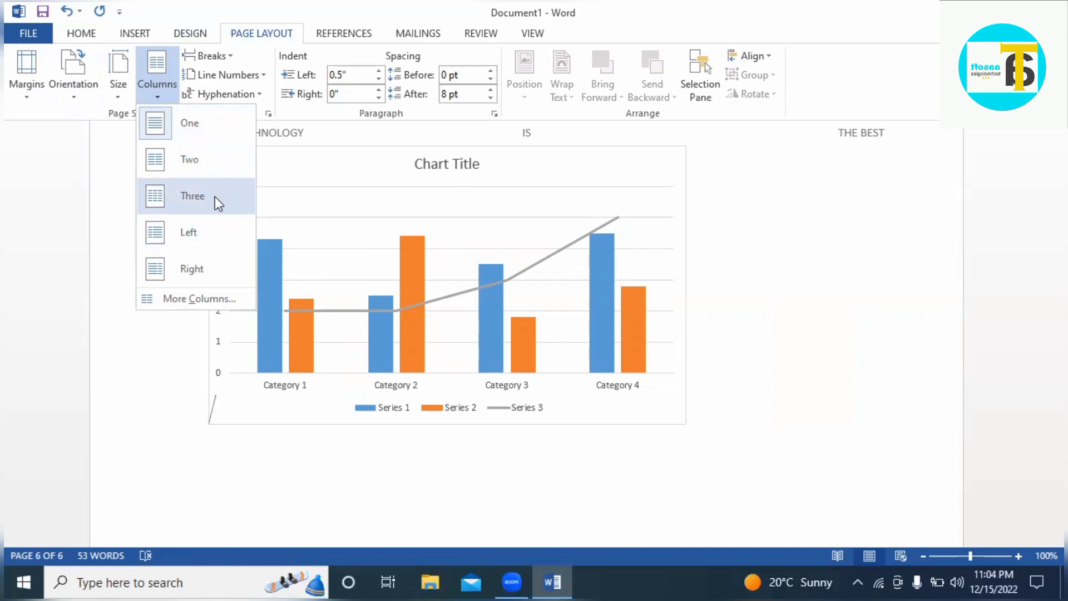
left_click(217, 165)
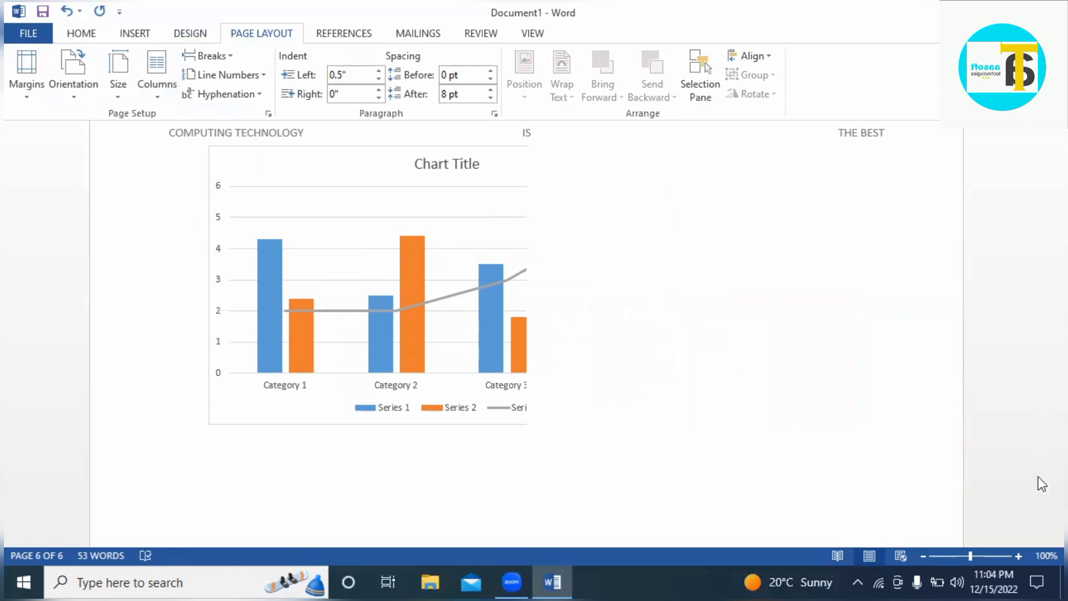
left_click_drag(1038, 476, 1038, 87)
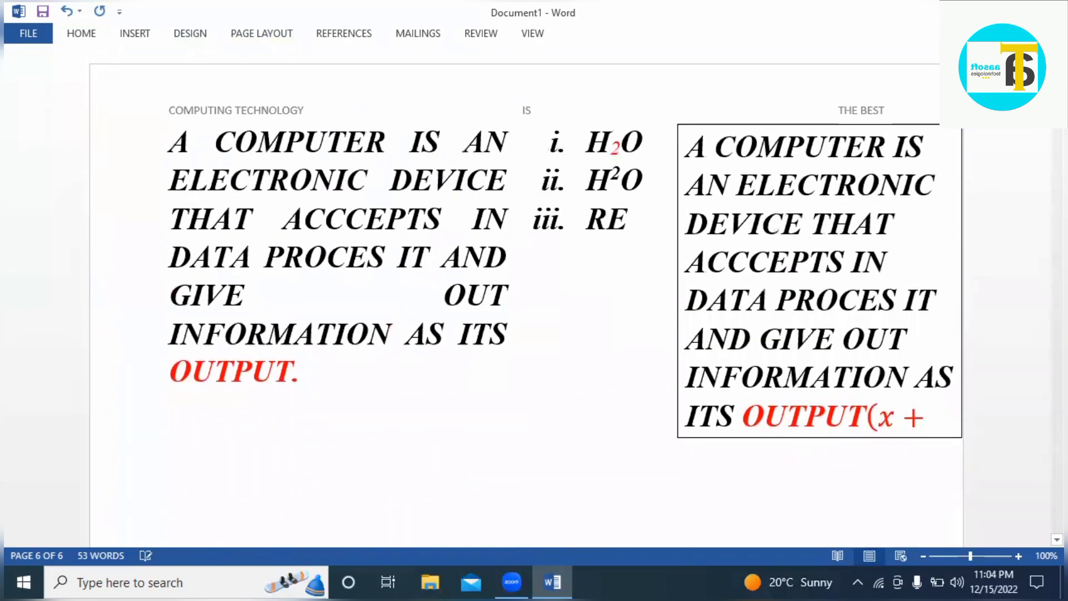